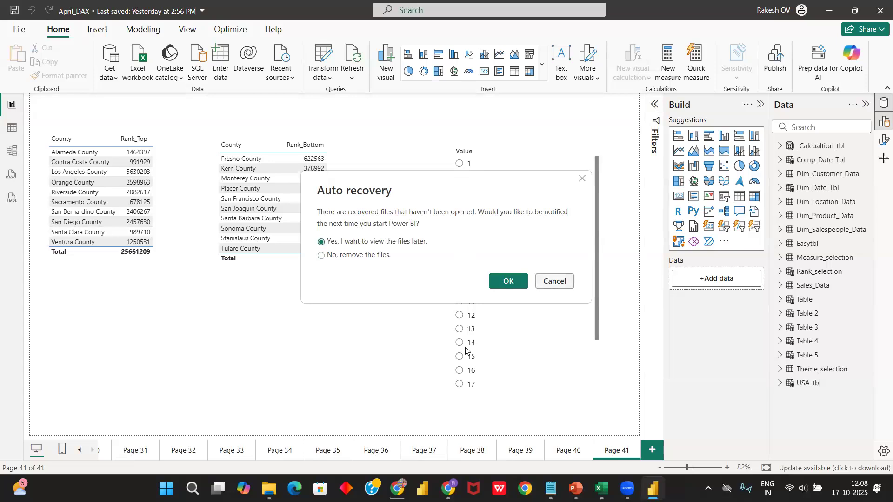
# - Add a new blank page to the report
pyautogui.click(653, 450)
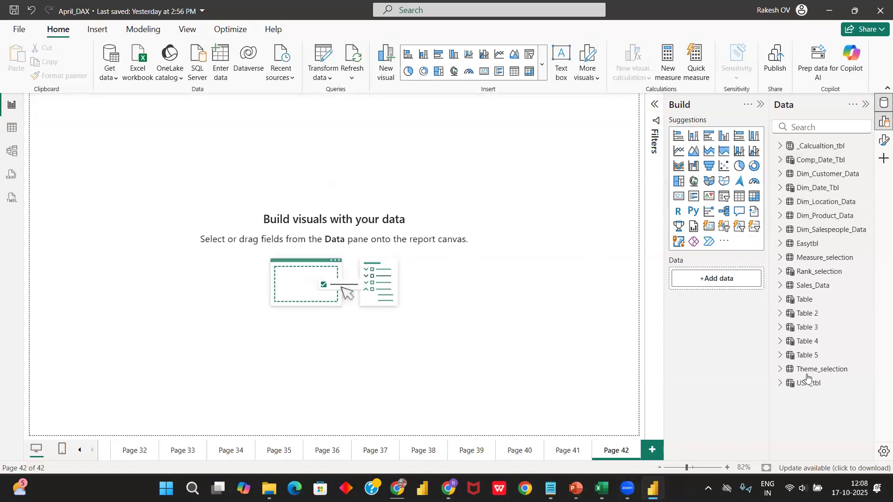
pyautogui.press('super+n')
pyautogui.click(870, 420)
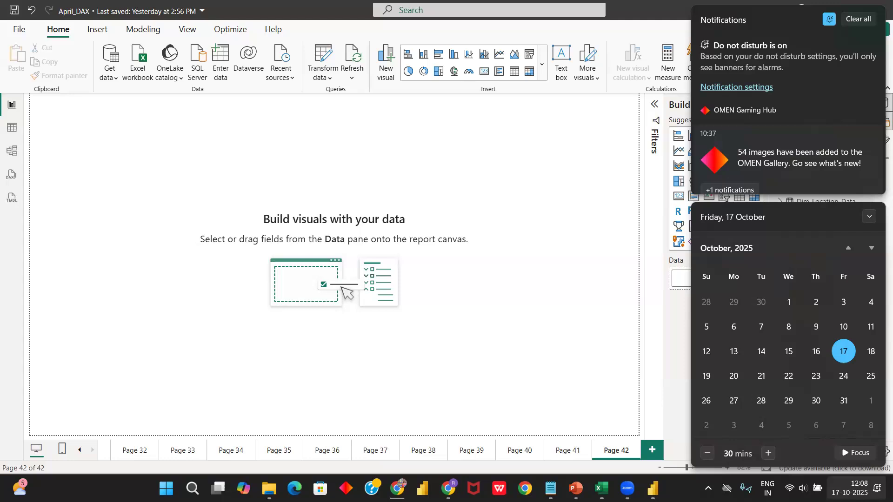
pyautogui.click(850, 489)
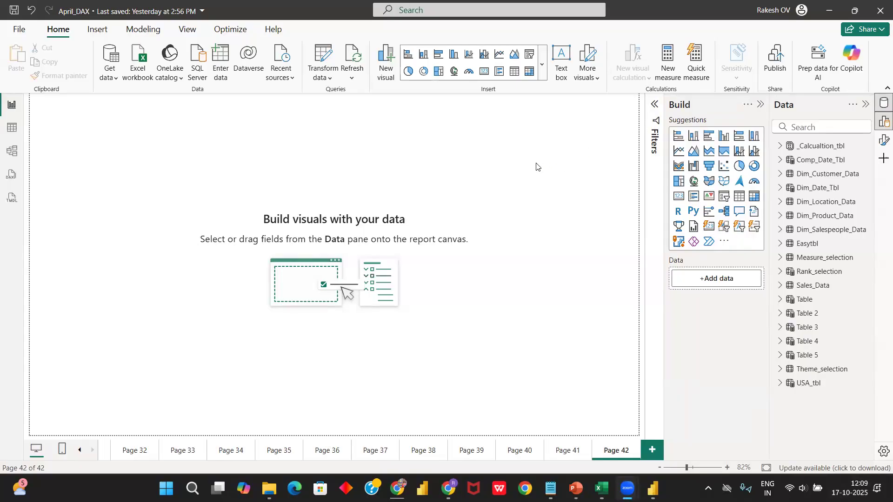
# - Insert an empty table visual and enlarge it to cover about the left half of the blank page
pyautogui.scroll(-1, 537, 176)
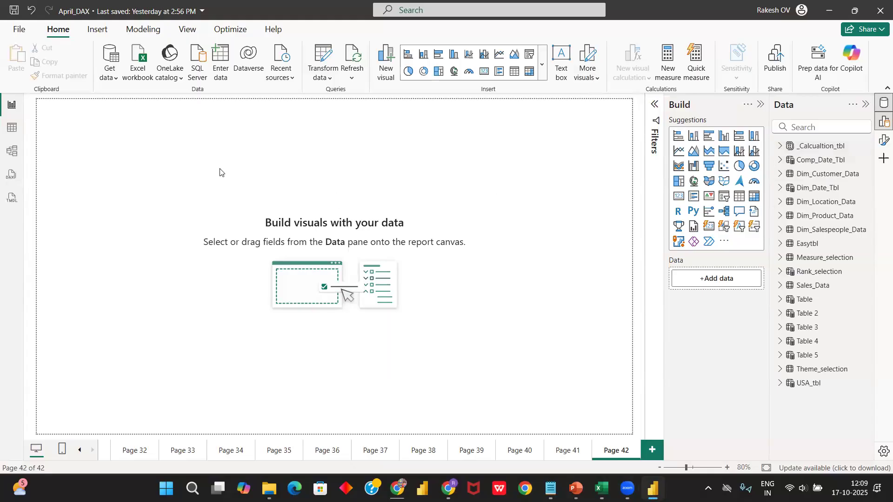
pyautogui.scroll(-1, 221, 173)
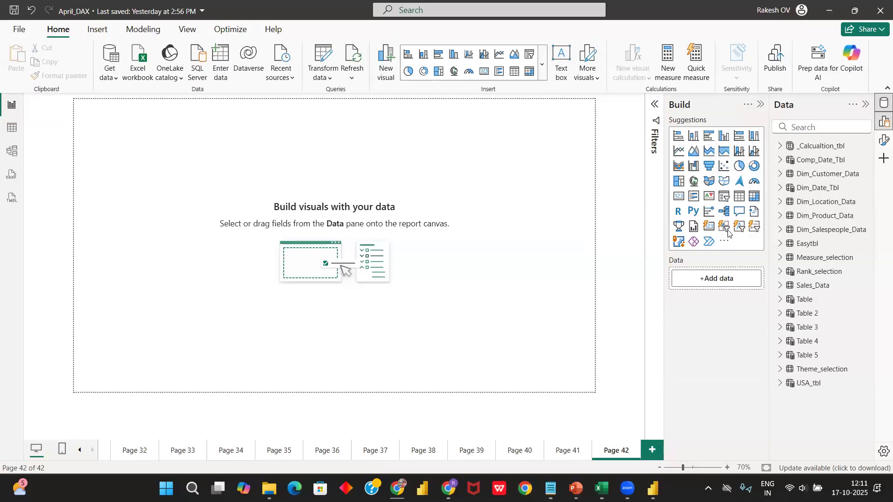
pyautogui.click(740, 196)
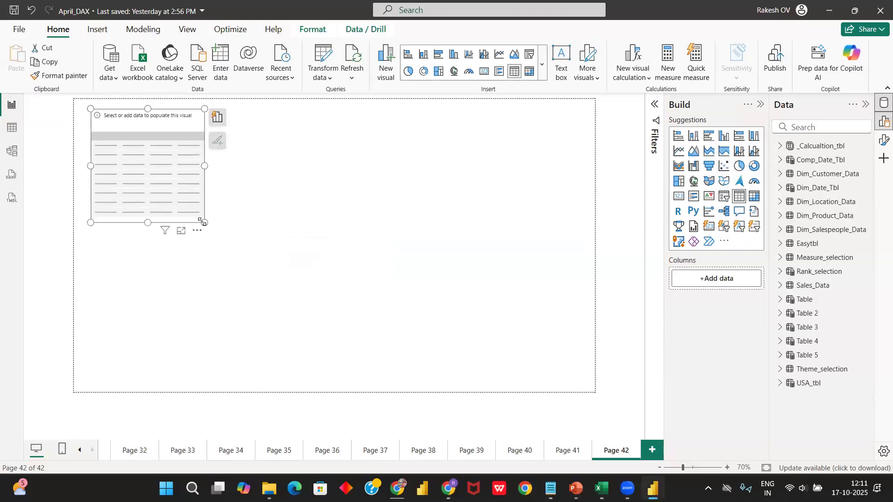
pyautogui.moveTo(204, 224); pyautogui.dragTo(279, 302)
pyautogui.moveTo(310, 347); pyautogui.dragTo(350, 382)
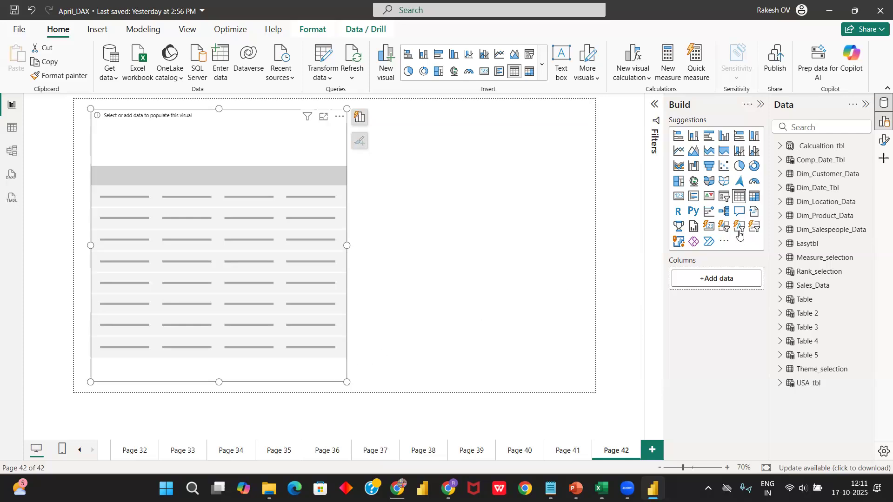
# - Add County from Dim_Location_Data and the Total sales measure to the table, and sort it by Total sales descending
pyautogui.click(781, 201)
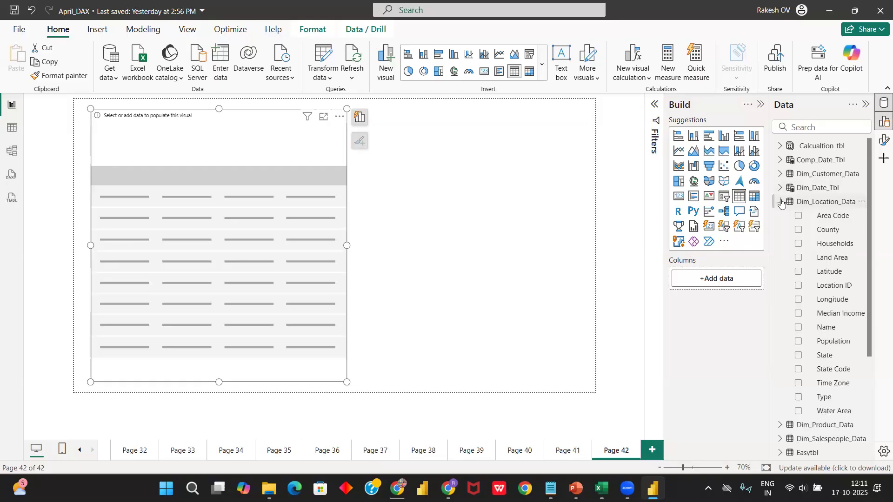
pyautogui.moveTo(822, 230); pyautogui.dragTo(683, 282)
pyautogui.click(781, 145)
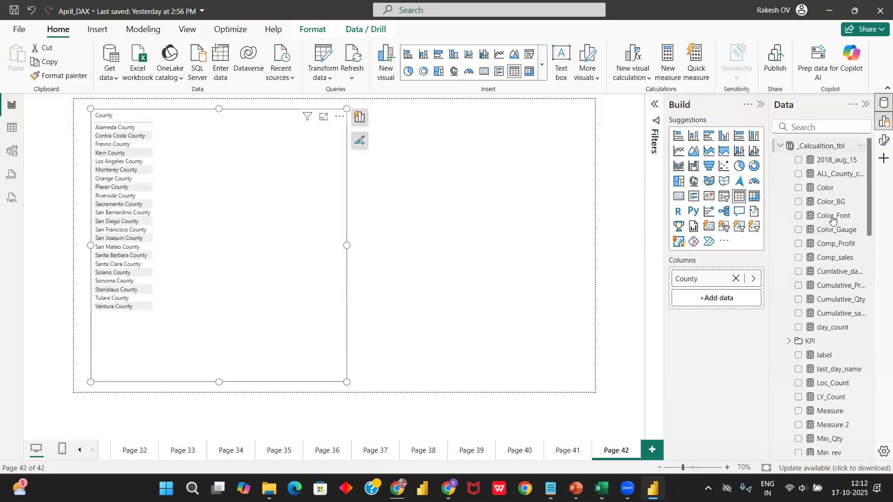
pyautogui.scroll(-3, 783, 227)
pyautogui.click(789, 226)
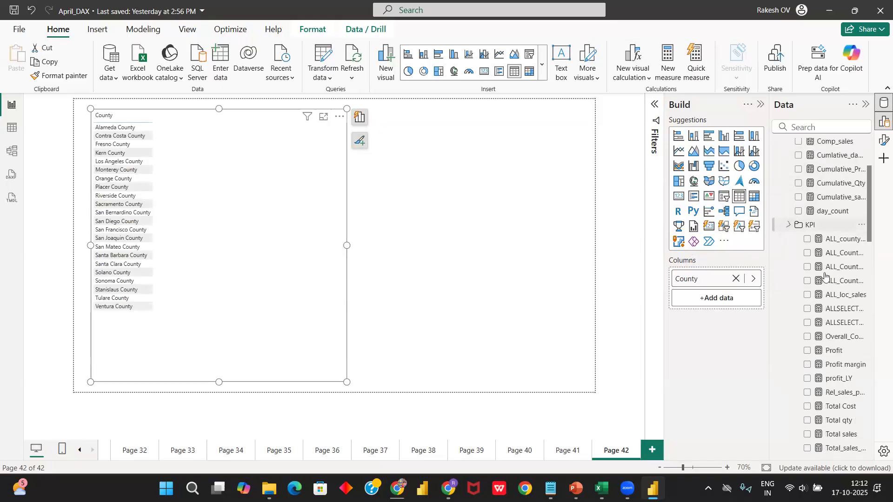
pyautogui.scroll(-3, 837, 279)
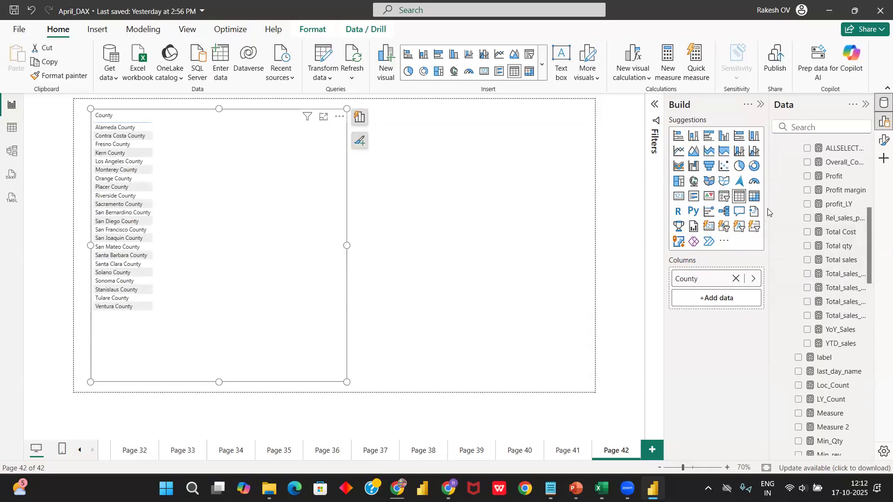
pyautogui.moveTo(772, 209); pyautogui.dragTo(731, 209)
pyautogui.moveTo(809, 260); pyautogui.dragTo(696, 298)
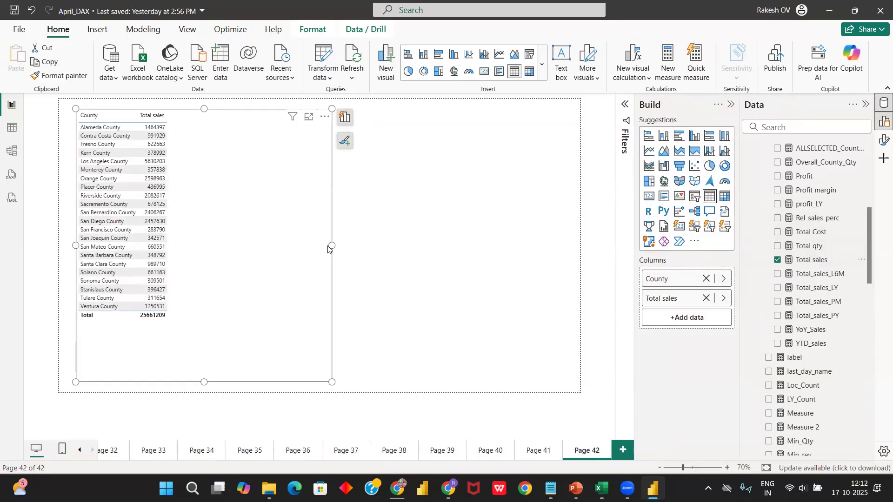
pyautogui.click(141, 116)
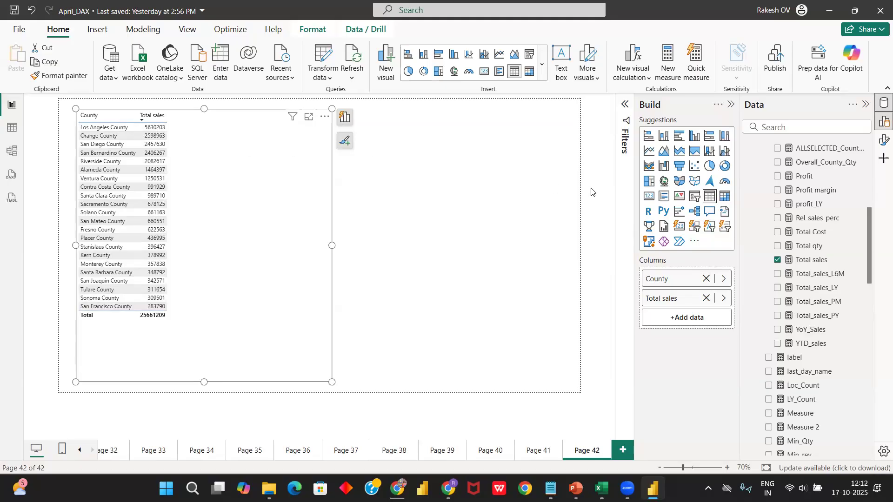
# - Add the Rank_Desc and Rank_Asc measures to the county table and narrow the visual
pyautogui.scroll(1, 806, 232)
pyautogui.scroll(4, 806, 233)
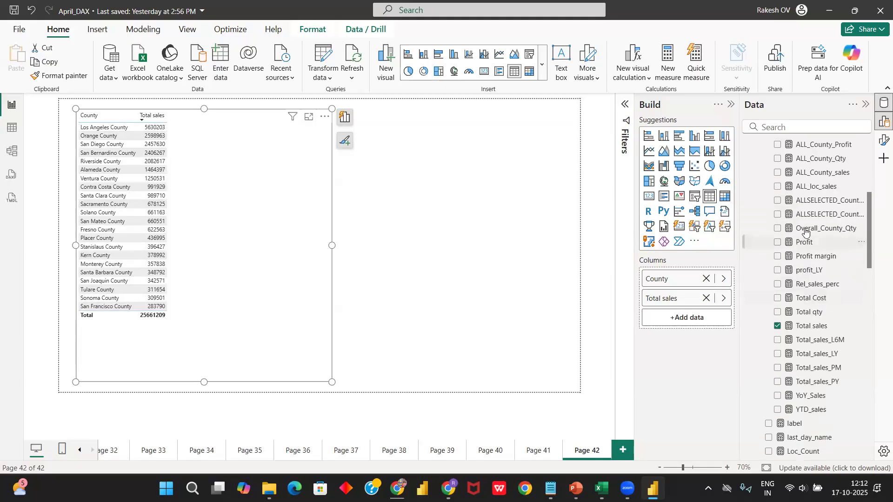
pyautogui.scroll(-10, 806, 231)
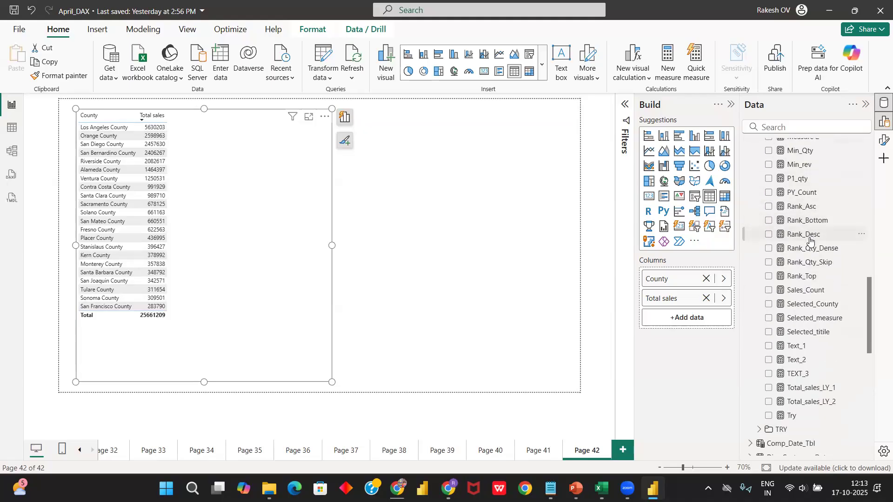
pyautogui.moveTo(809, 235); pyautogui.dragTo(242, 202)
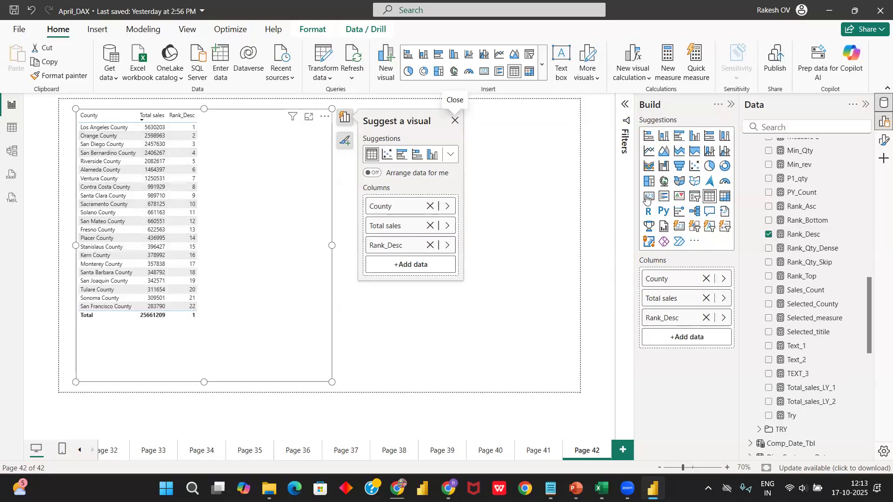
pyautogui.moveTo(801, 207); pyautogui.dragTo(262, 192)
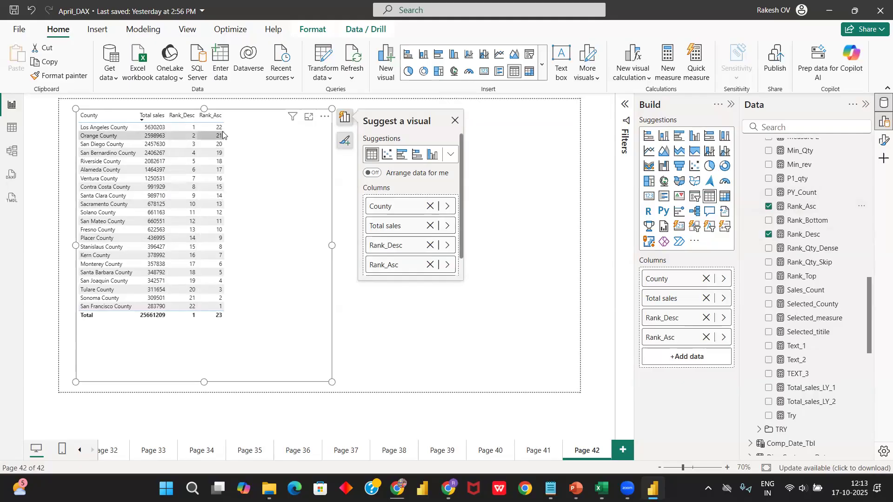
pyautogui.moveTo(331, 245); pyautogui.dragTo(285, 241)
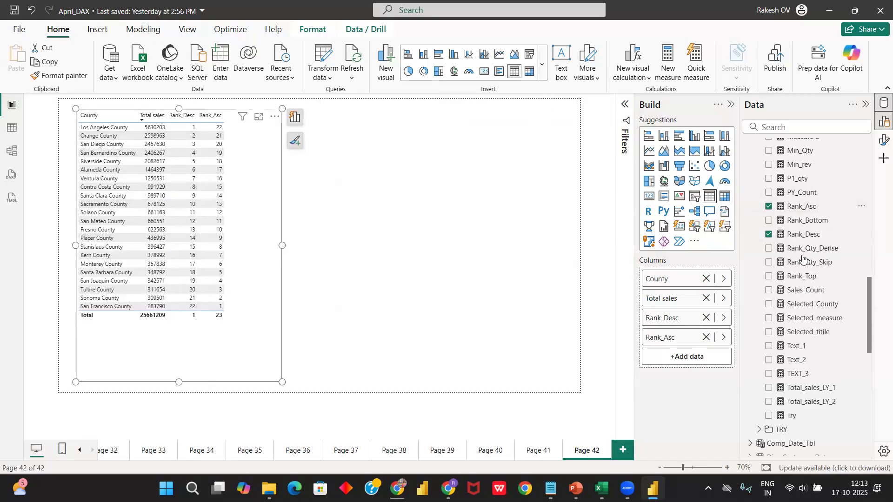
pyautogui.scroll(10, 750, 150)
pyautogui.click(750, 145)
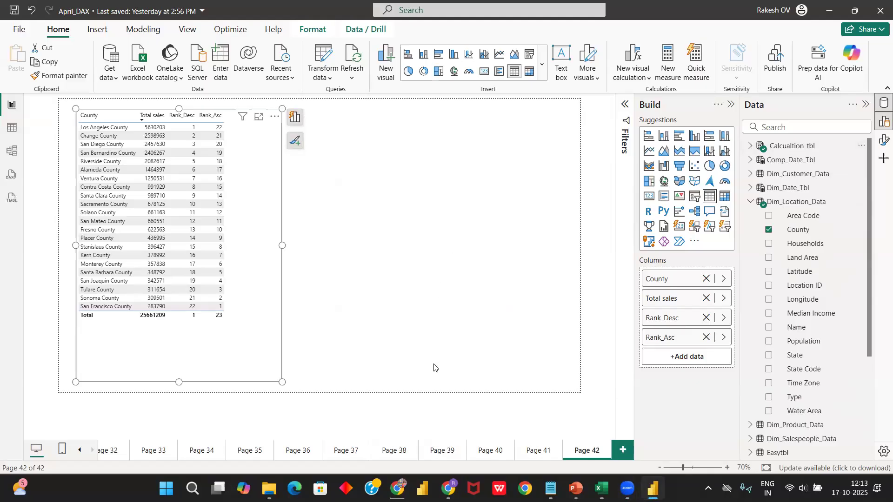
# - Review the Rank_Top and Rank_Bottom tables and the Value slicer on Page 41, and return to Page 42
pyautogui.click(537, 450)
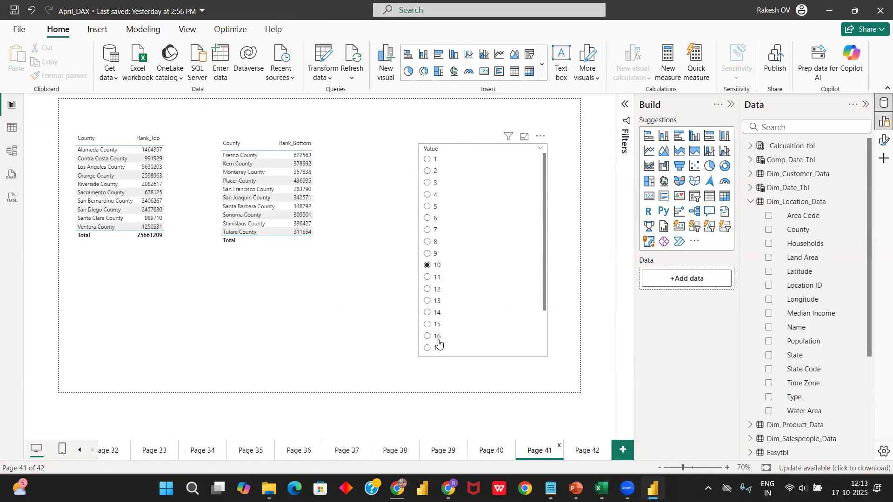
pyautogui.click(583, 450)
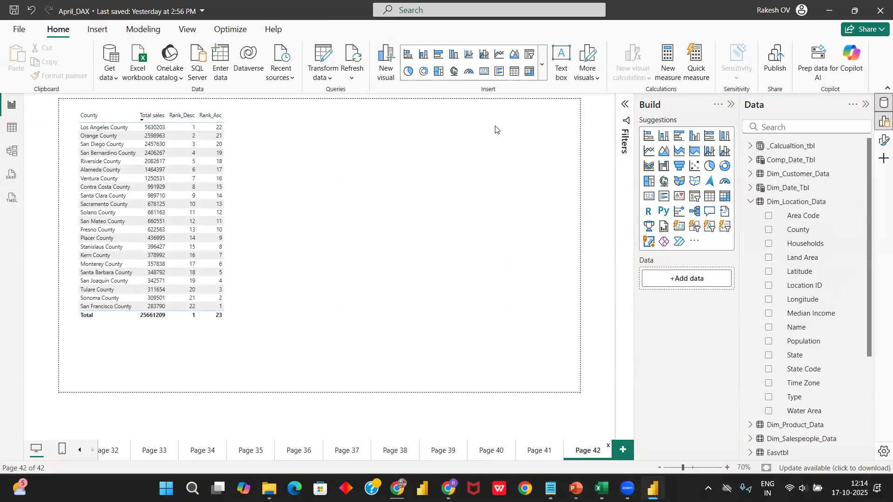
# - Try the Less than or equal to and Greater than or equal to styles on Page 41's Value slicer, and restore Vertical list
pyautogui.click(538, 449)
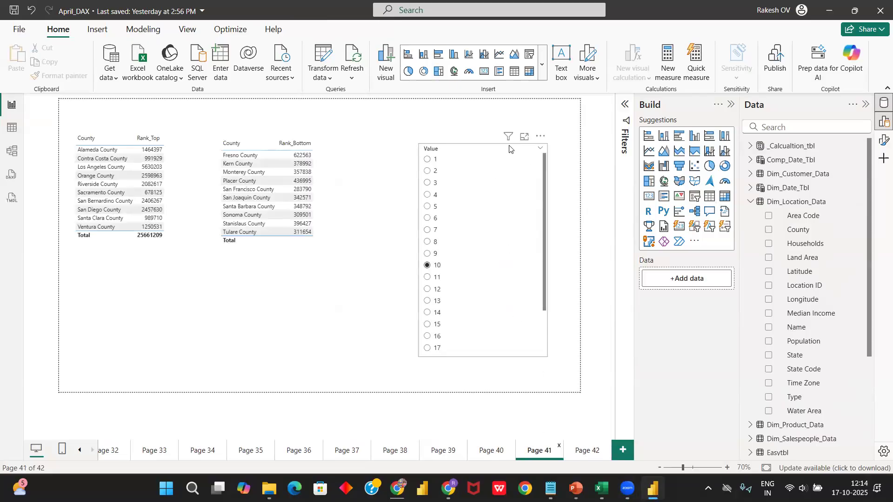
pyautogui.click(512, 148)
pyautogui.click(882, 142)
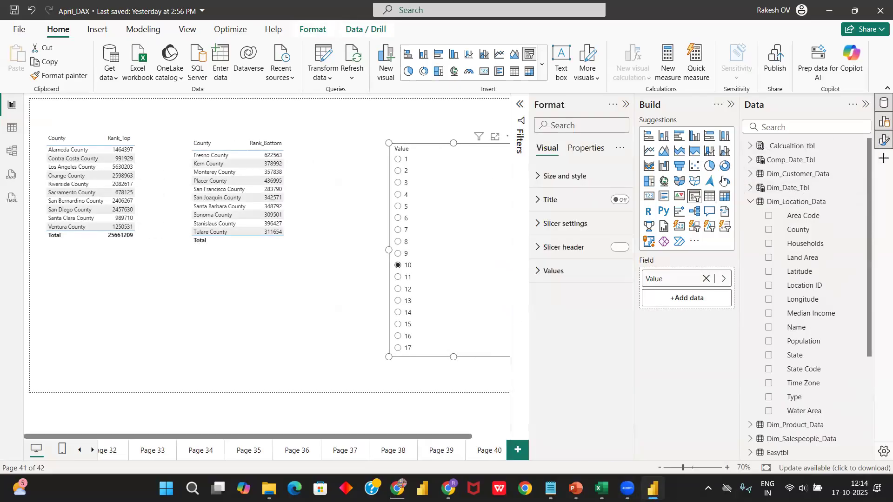
pyautogui.click(558, 224)
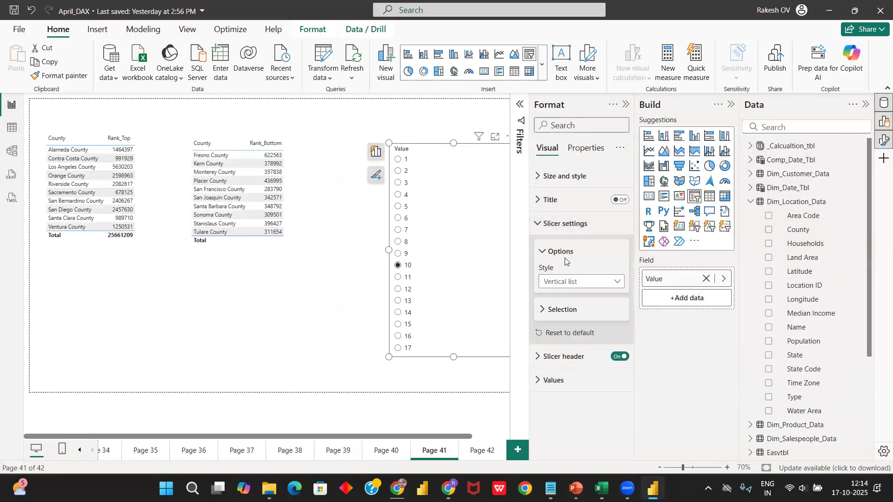
pyautogui.click(565, 282)
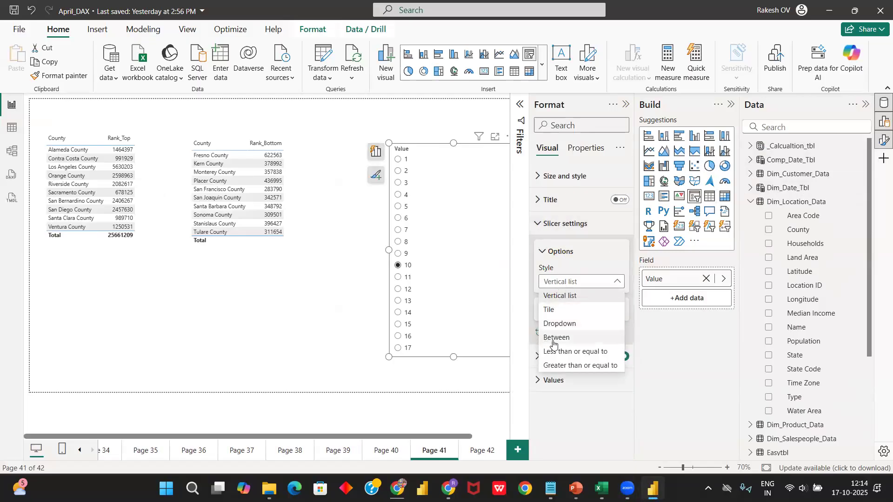
pyautogui.click(552, 356)
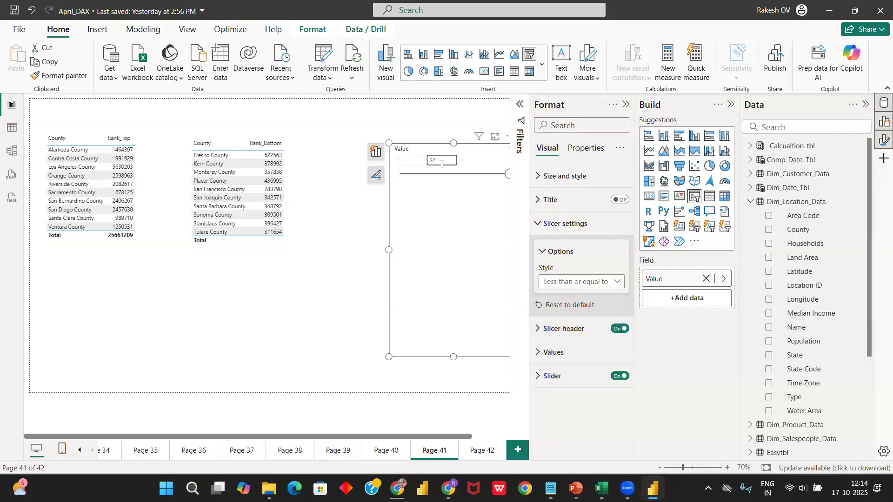
pyautogui.click(575, 282)
pyautogui.click(571, 366)
pyautogui.click(410, 156)
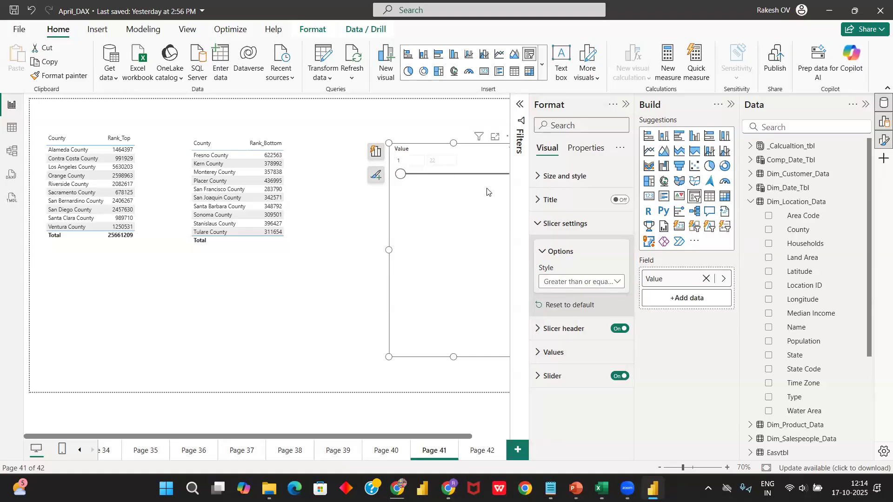
pyautogui.click(580, 280)
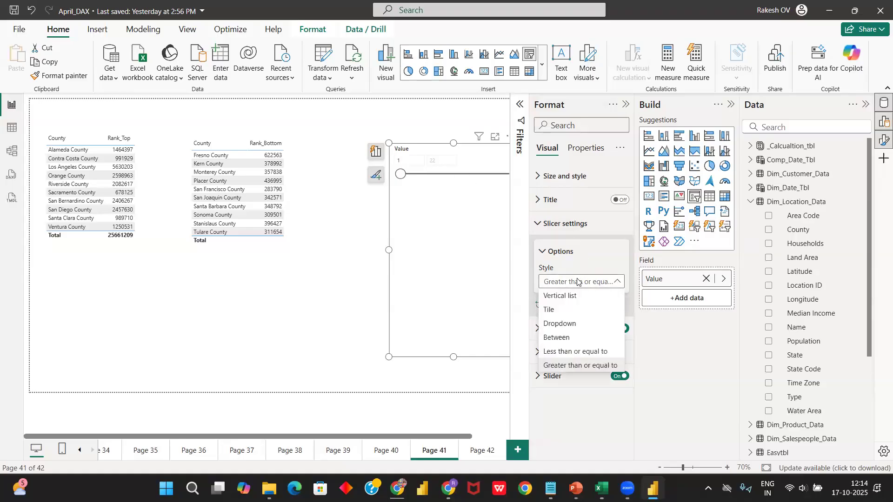
pyautogui.click(557, 294)
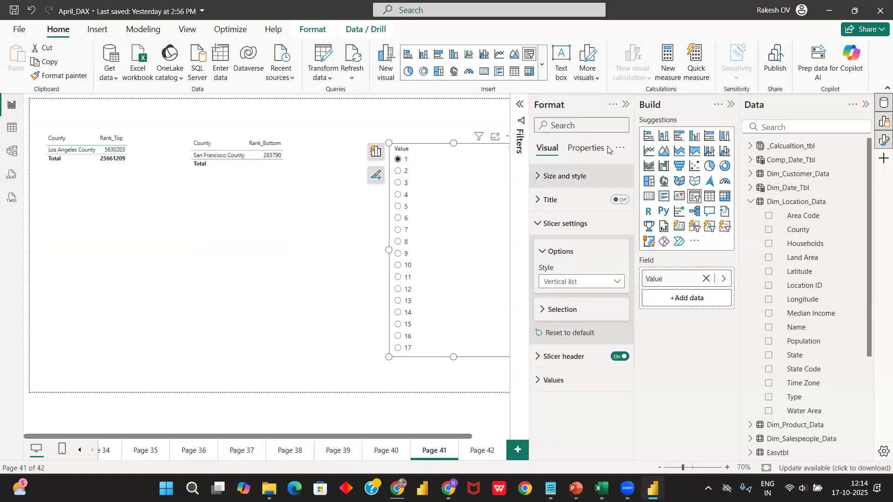
# - Close the slicer's formatting options and select 5 in the Value slicer
pyautogui.click(626, 104)
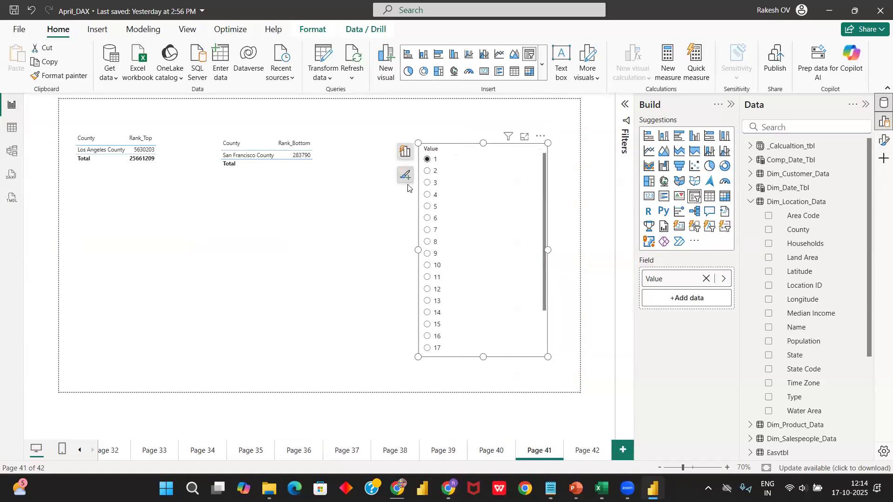
pyautogui.click(427, 208)
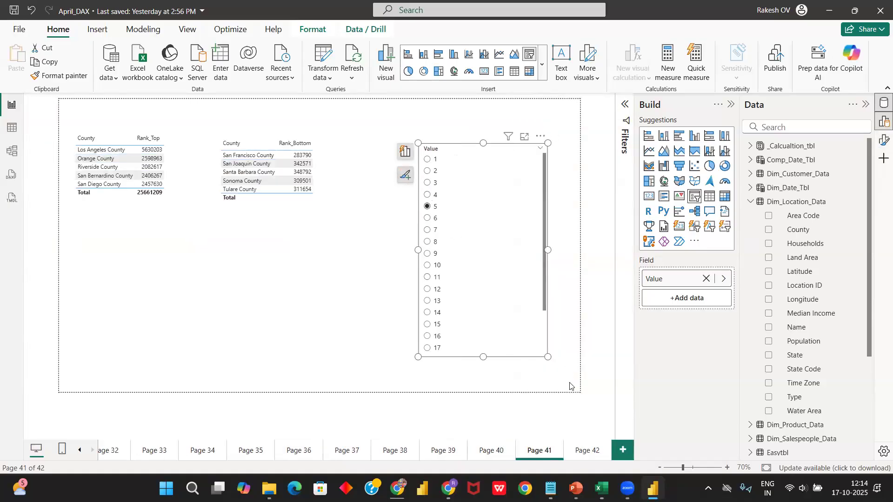
# - Go back to Page 42 and shift the county ranking table slightly lower on the page
pyautogui.click(587, 449)
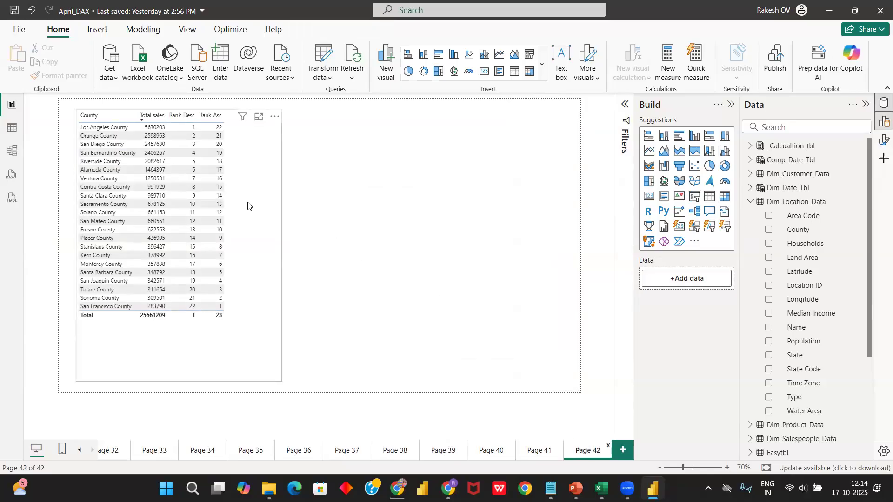
pyautogui.click(246, 214)
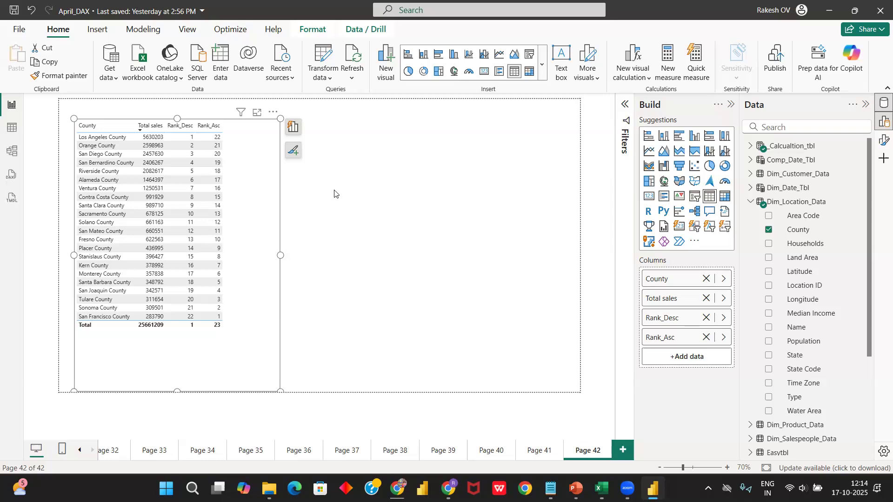
# - Start a new parameter that adjusts a numeric range
pyautogui.click(144, 32)
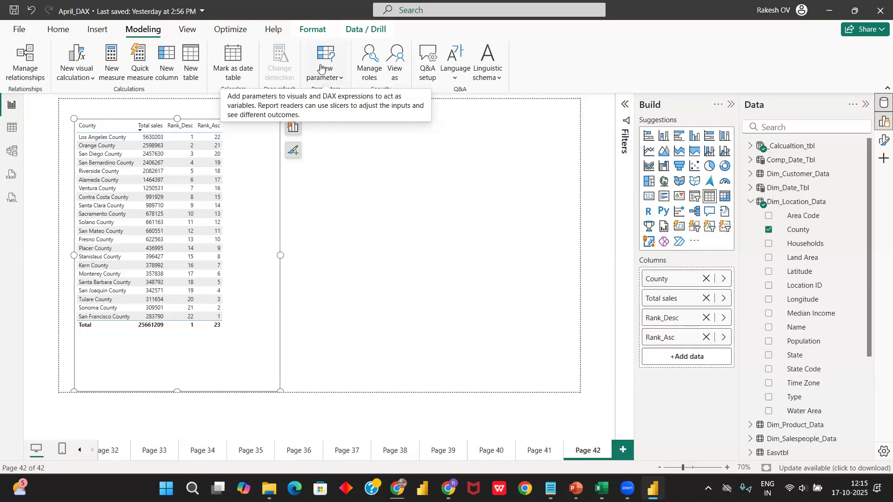
pyautogui.click(327, 66)
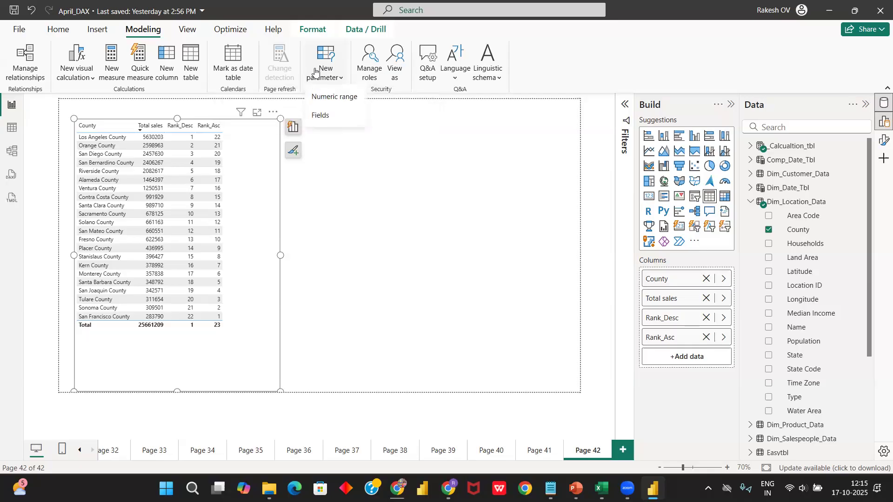
pyautogui.click(330, 104)
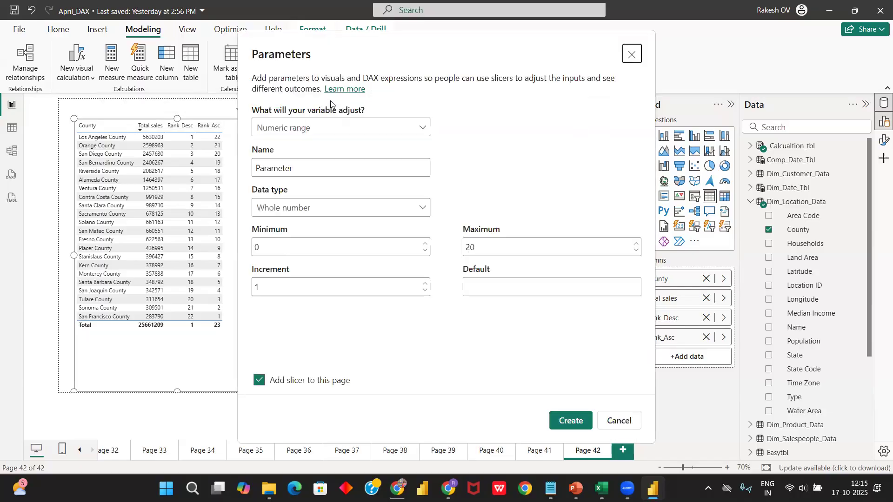
pyautogui.click(282, 132)
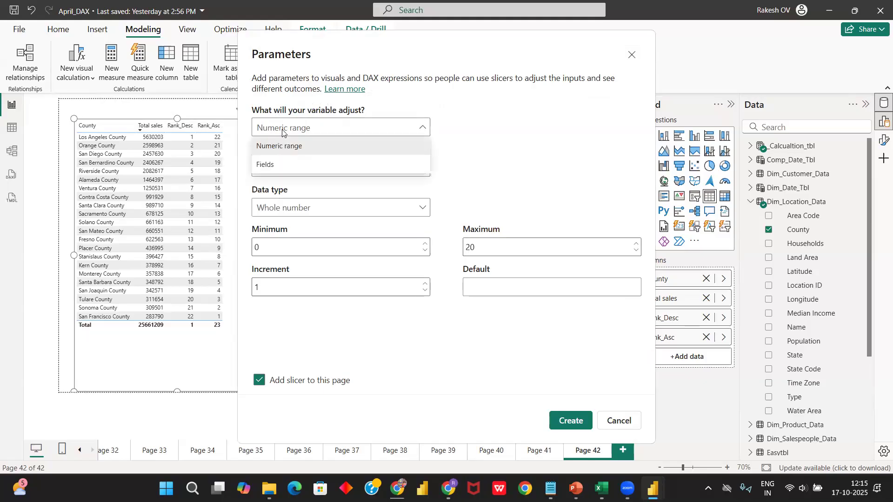
pyautogui.click(278, 148)
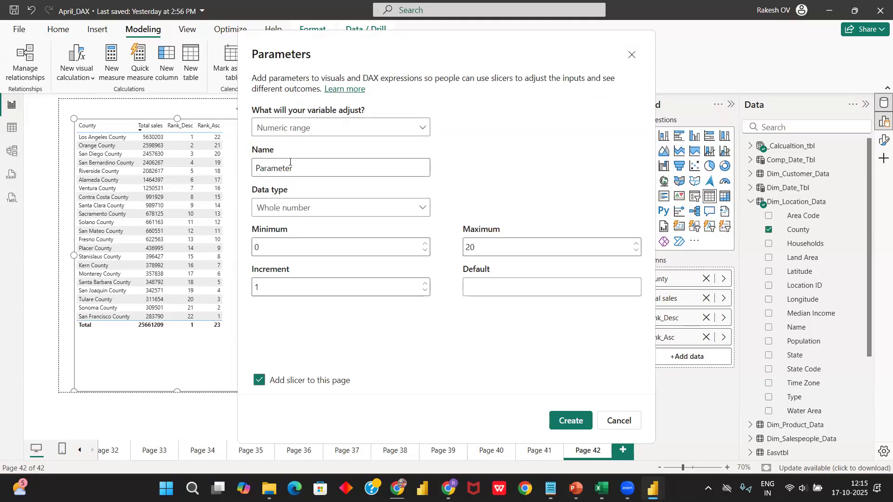
# - Name the new numeric range parameter Rank_on_sales
pyautogui.moveTo(302, 167); pyautogui.dragTo(255, 165)
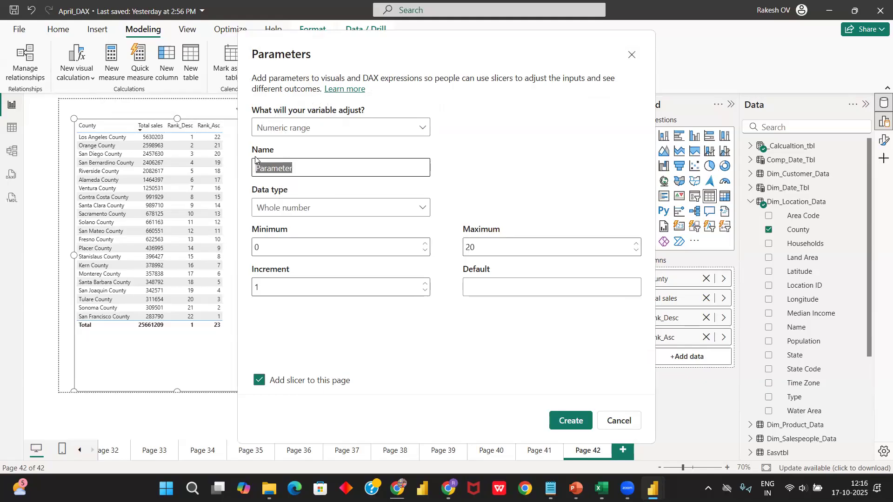
pyautogui.press('BackSpace')
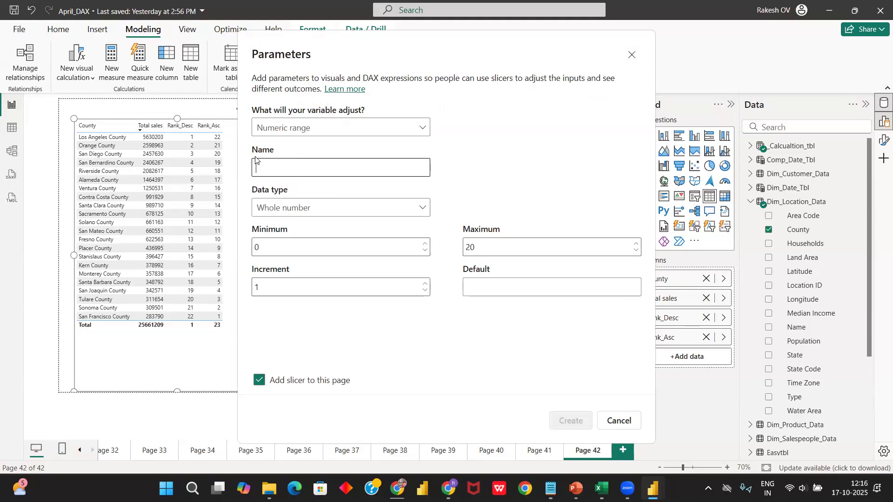
pyautogui.write('Rank')
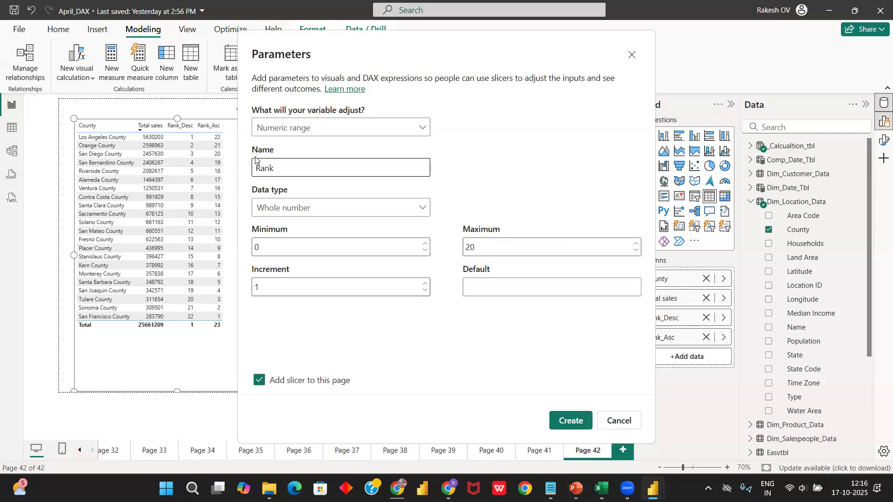
pyautogui.write('_')
pyautogui.write('Selectio')
pyautogui.press('BackSpace')
pyautogui.press('BackSpace')
pyautogui.press('BackSpace')
pyautogui.press('BackSpace')
pyautogui.press('BackSpace')
pyautogui.press('BackSpace')
pyautogui.press('BackSpace')
pyautogui.press('BackSpace')
pyautogui.write('on sales')
pyautogui.press('BackSpace')
pyautogui.press('BackSpace')
pyautogui.press('BackSpace')
pyautogui.press('BackSpace')
pyautogui.press('BackSpace')
pyautogui.press('BackSpace')
pyautogui.write('_on_sales')
pyautogui.click(356, 182)
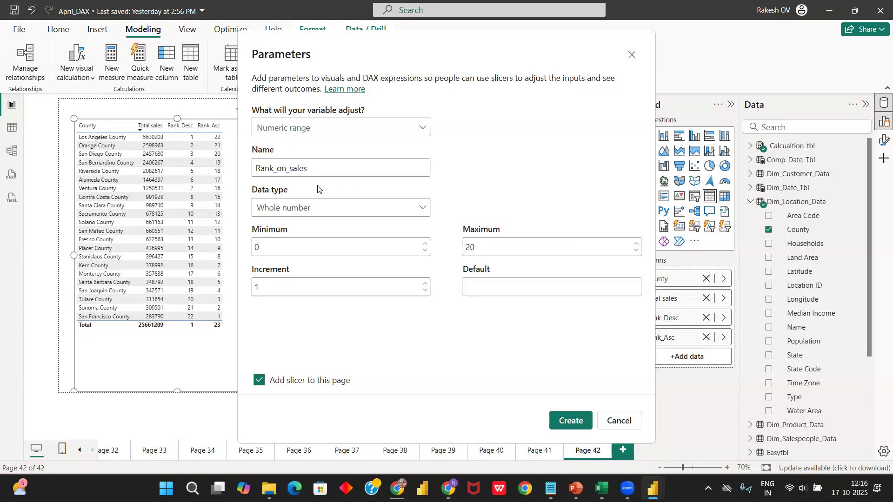
# - Define the parameter as a whole number from 1 to 22 and create it with a slicer on this page
pyautogui.click(303, 207)
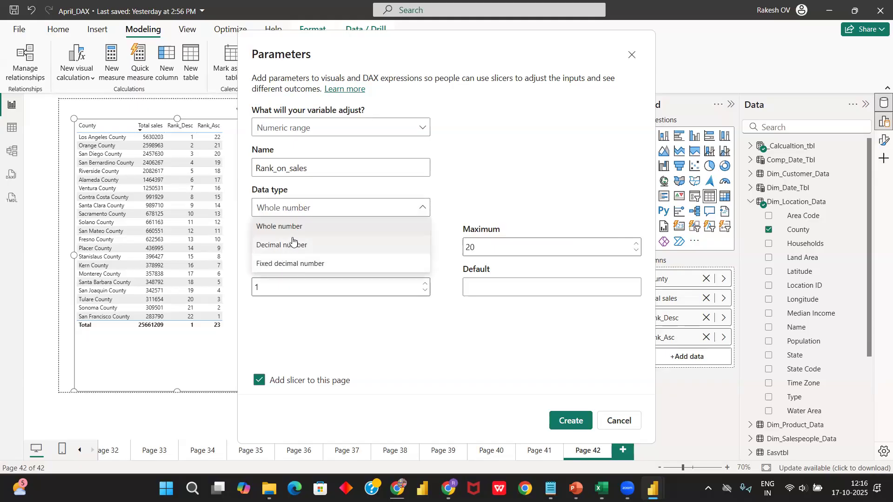
pyautogui.click(288, 228)
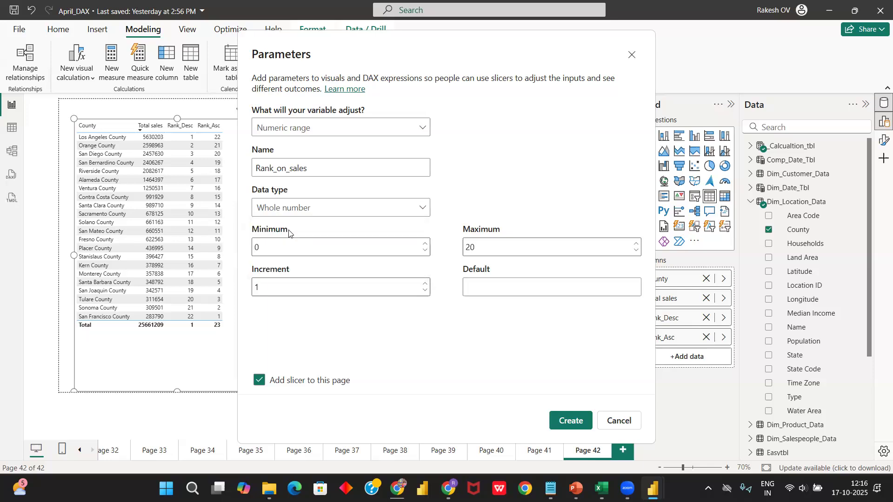
pyautogui.click(266, 249)
pyautogui.press('BackSpace')
pyautogui.write('1')
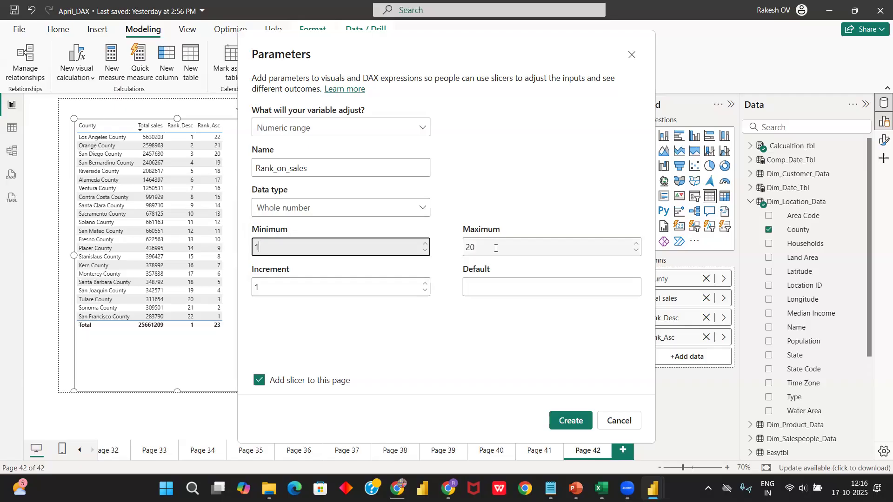
pyautogui.click(495, 249)
pyautogui.press('BackSpace')
pyautogui.write('2')
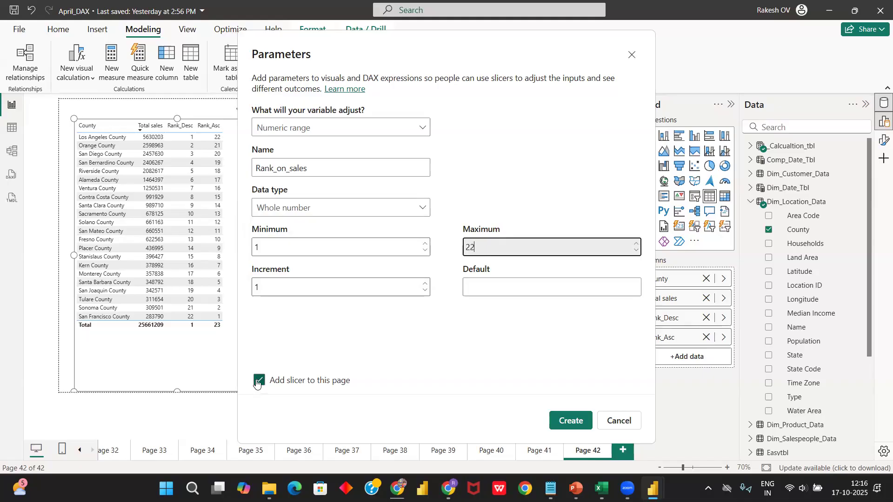
pyautogui.click(563, 419)
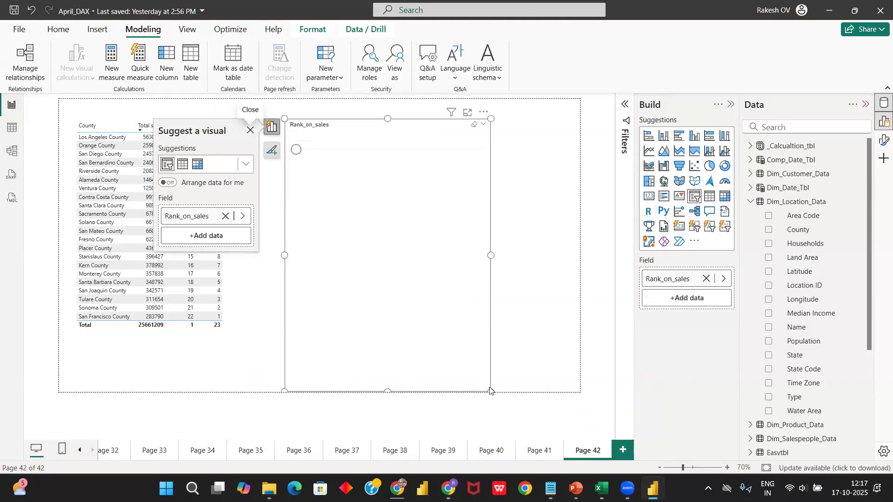
# - Shrink the Rank_on_sales slicer, place it near the report page's upper-right corner, and slide its value to 16
pyautogui.moveTo(491, 391); pyautogui.dragTo(542, 177)
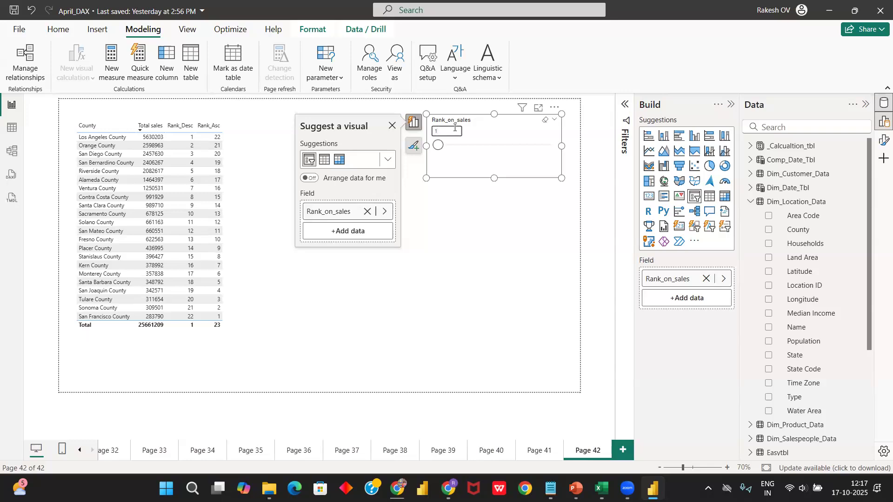
pyautogui.moveTo(438, 145); pyautogui.dragTo(529, 150)
# - Examine the Rank_on_sales table in Table view, including its generated series and the Rank_on_sales Value measure's formula
pyautogui.click(12, 127)
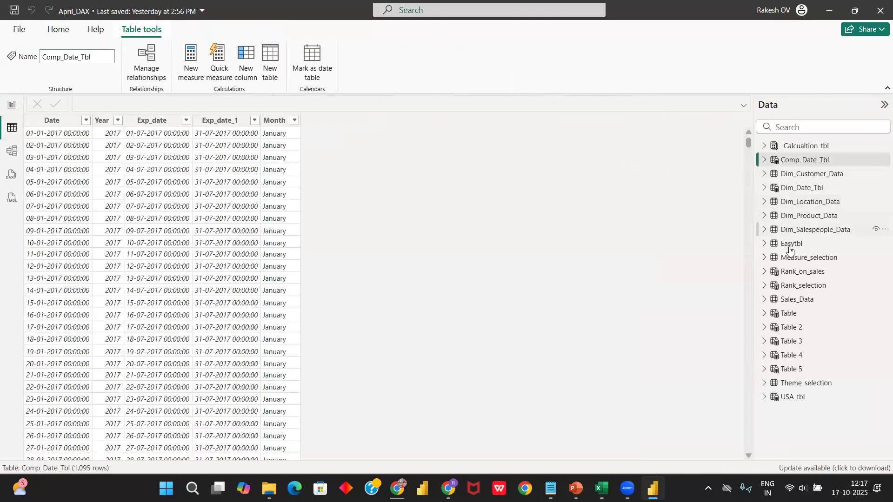
pyautogui.click(791, 272)
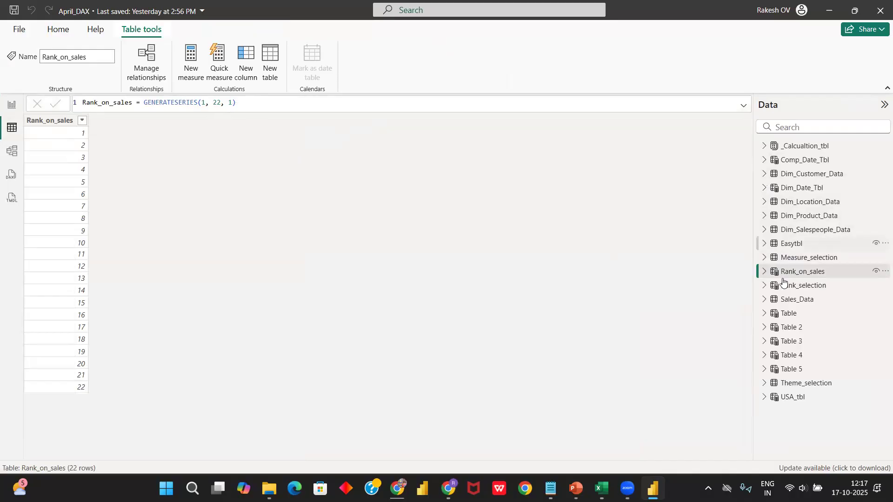
pyautogui.click(764, 272)
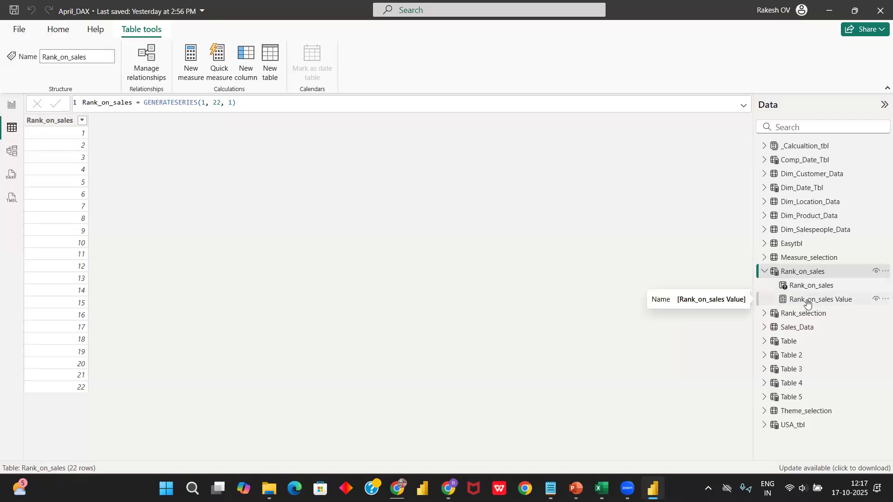
pyautogui.click(806, 301)
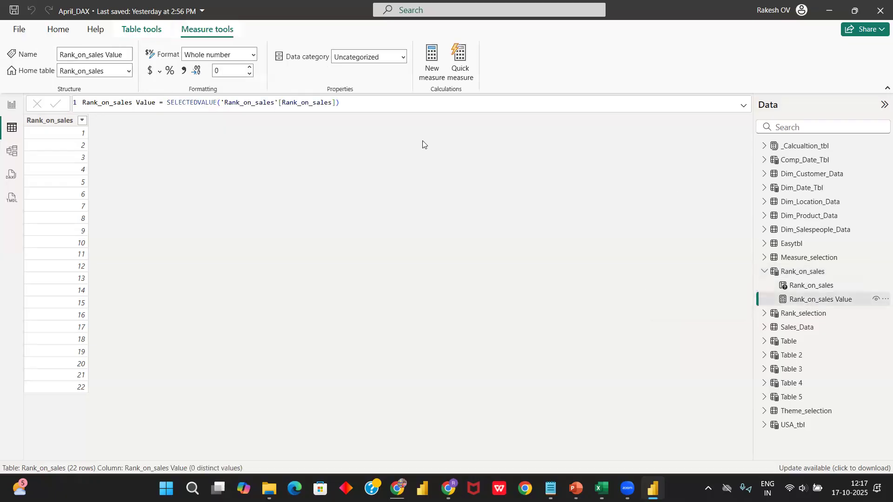
pyautogui.moveTo(156, 104); pyautogui.dragTo(80, 102)
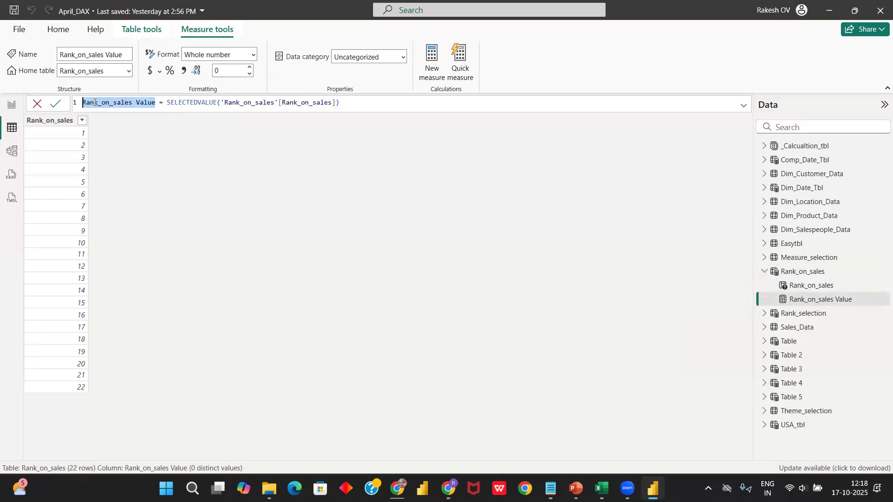
pyautogui.moveTo(164, 104); pyautogui.dragTo(340, 106)
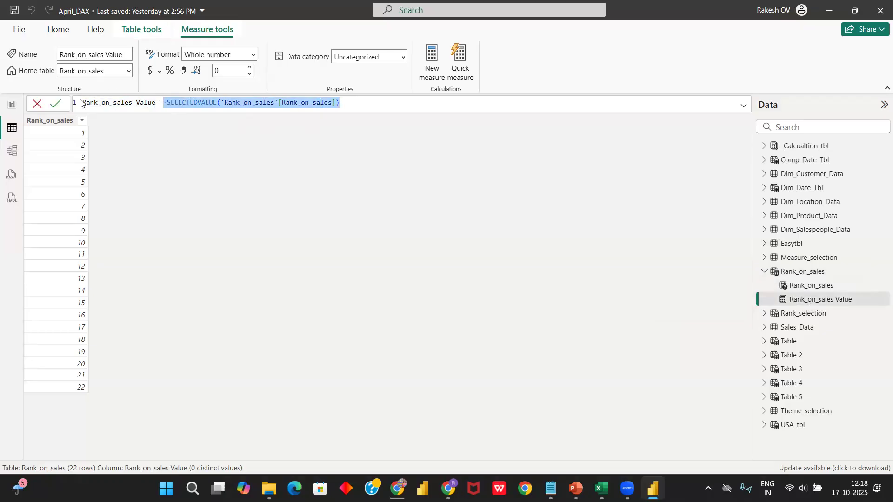
# - Return to the report, dismiss the visual suggestions, and make the Rank_on_sales slicer smaller in the page's upper-right corner
pyautogui.click(15, 113)
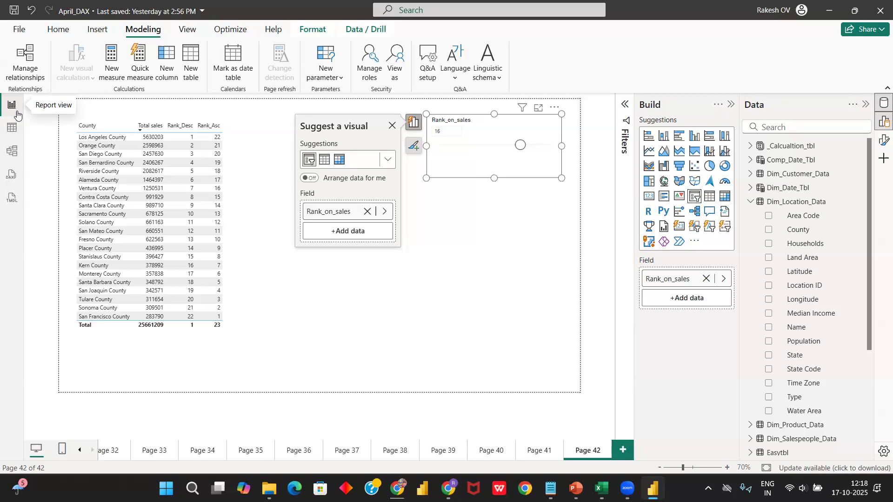
pyautogui.click(392, 126)
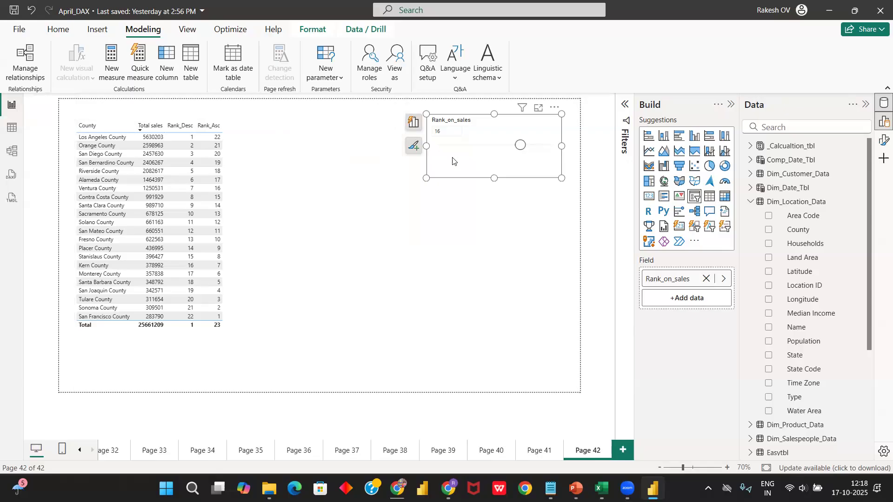
pyautogui.moveTo(434, 178); pyautogui.dragTo(458, 179)
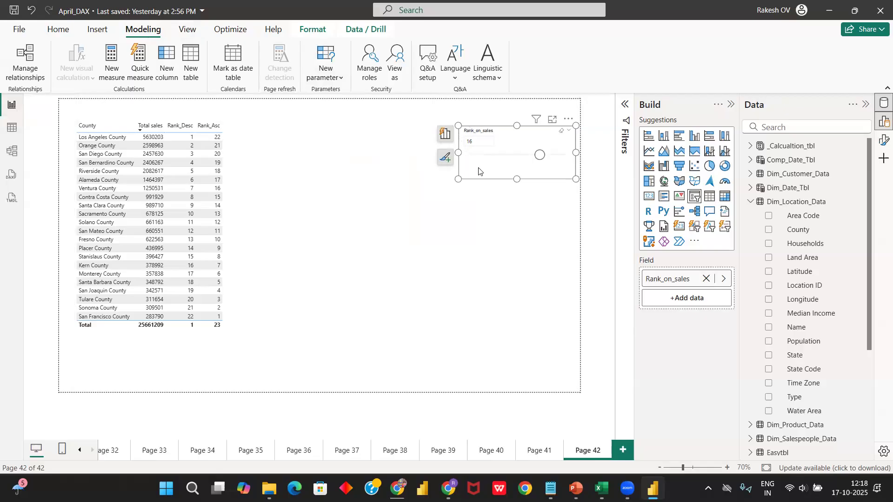
pyautogui.click(479, 142)
pyautogui.click(326, 70)
pyautogui.click(337, 97)
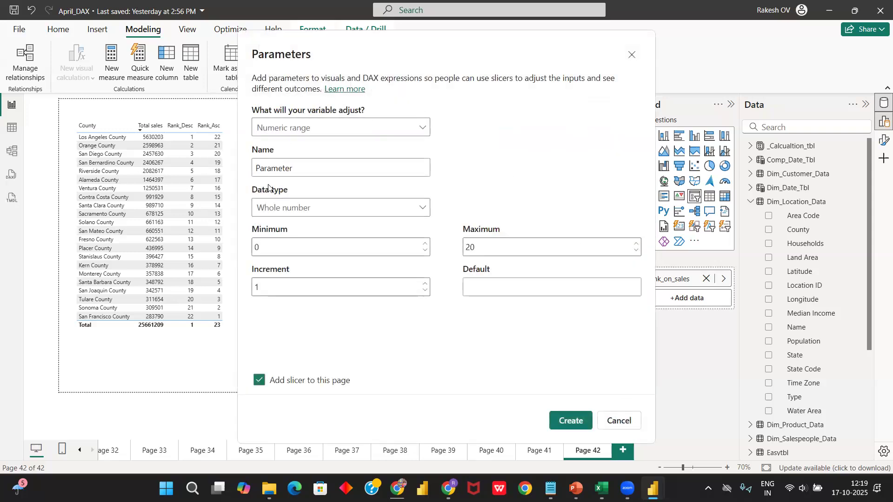
pyautogui.moveTo(295, 168); pyautogui.dragTo(251, 169)
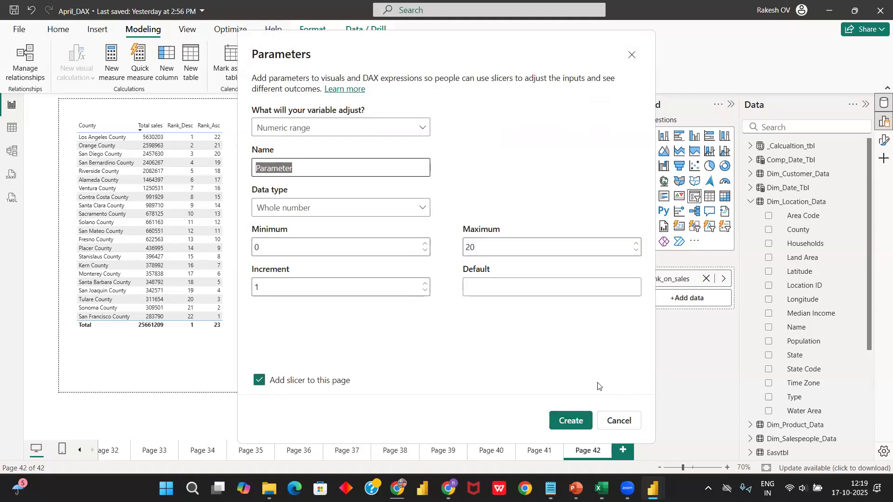
pyautogui.click(619, 421)
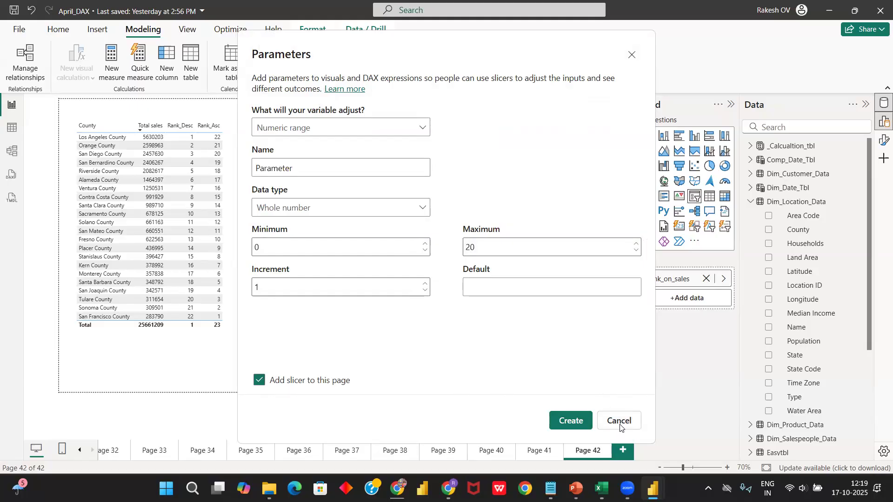
# - Nudge the Rank_on_sales slicer away from the page edge and choose Single Value as its slicer style
pyautogui.moveTo(496, 173); pyautogui.dragTo(485, 166)
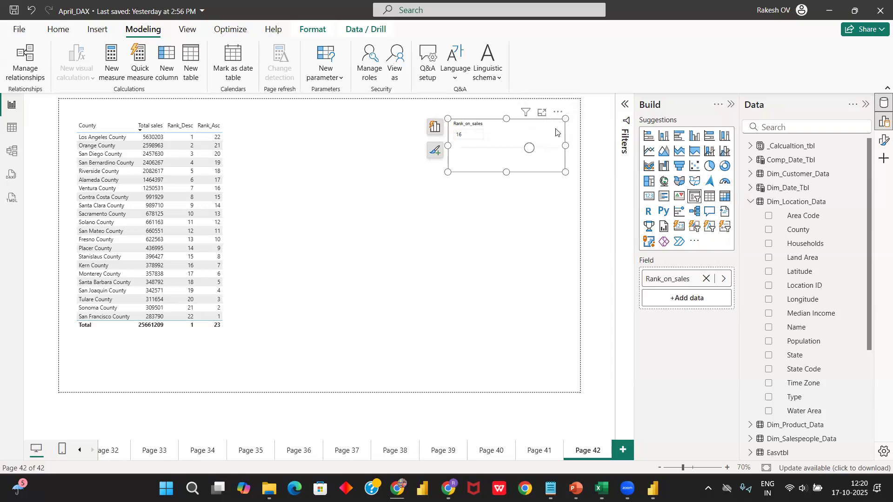
pyautogui.click(883, 139)
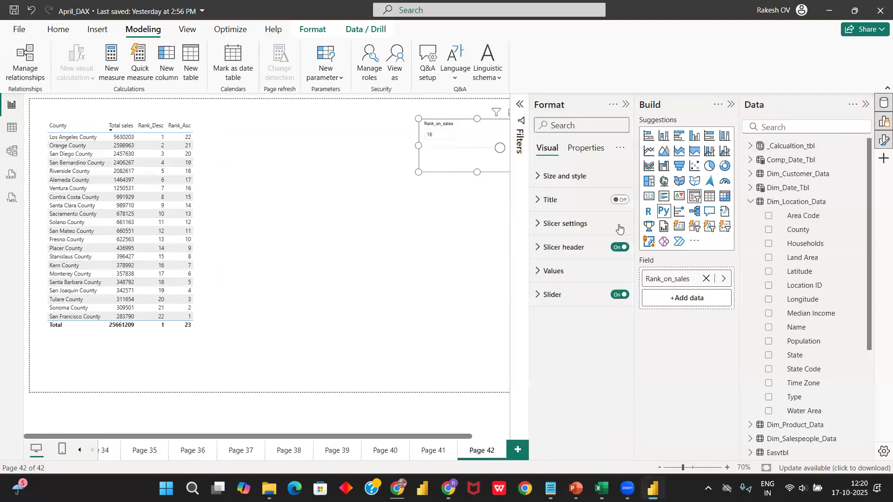
pyautogui.click(563, 224)
pyautogui.click(576, 282)
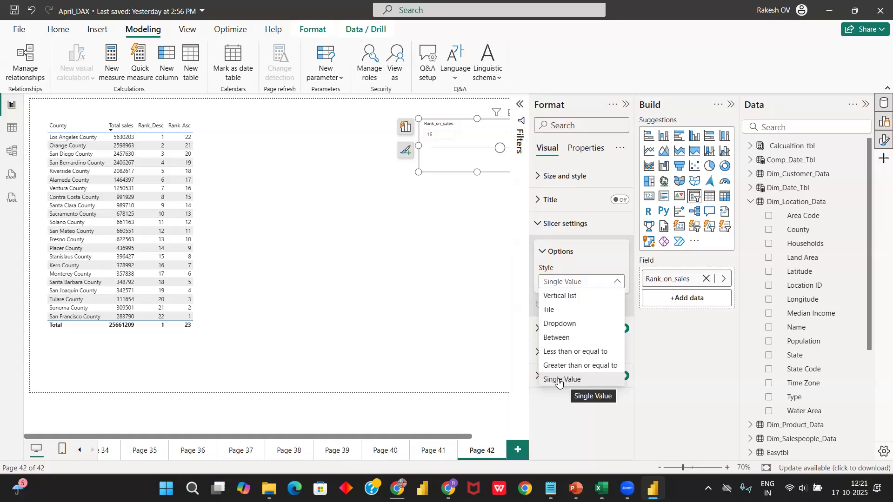
pyautogui.click(559, 379)
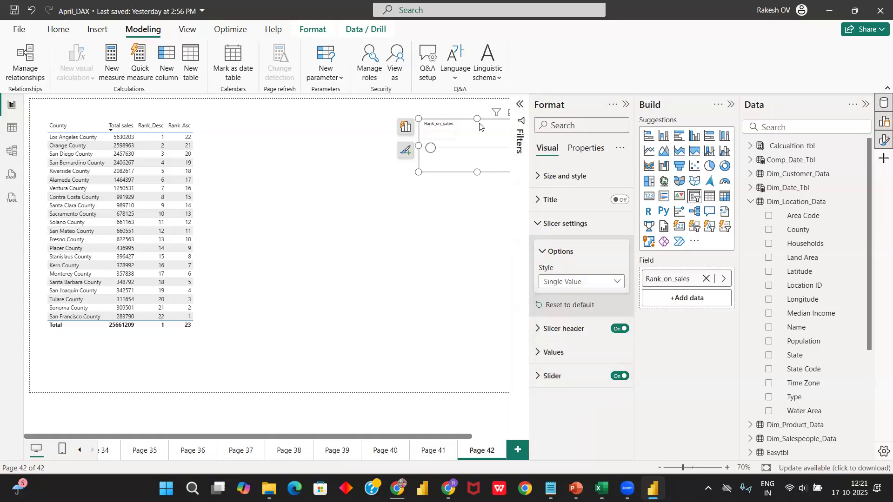
# - Close the slicer's formatting options, collapse the Dim_Location_Data fields, and expand the Rank_on_sales table's fields
pyautogui.click(626, 104)
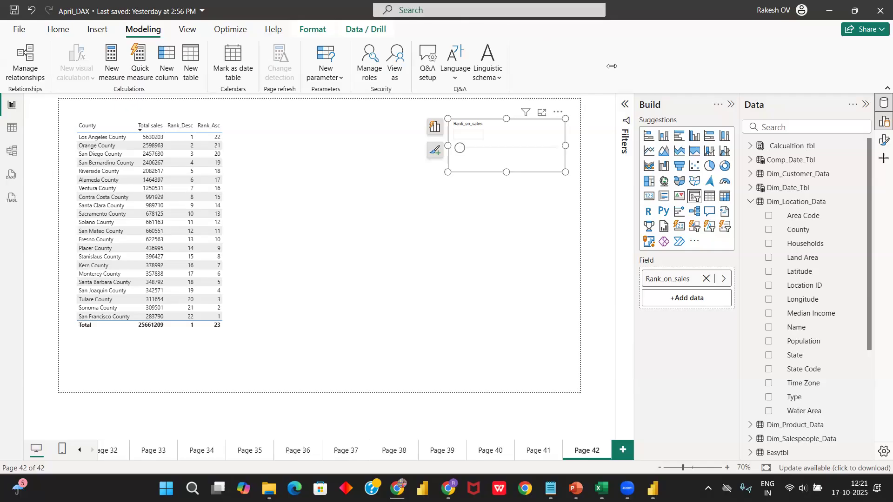
pyautogui.click(470, 137)
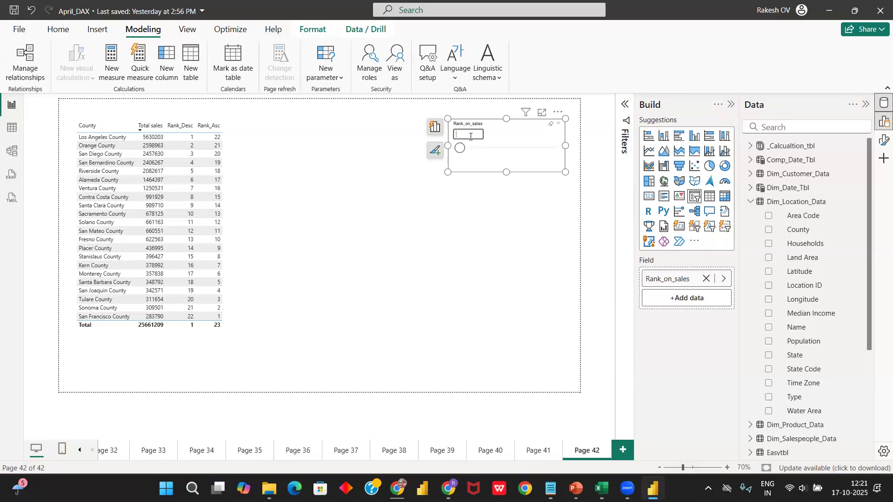
pyautogui.click(750, 204)
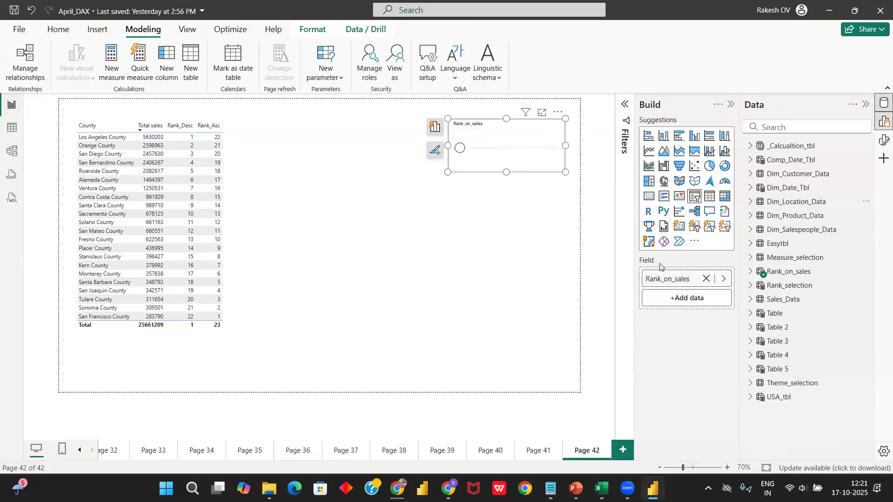
pyautogui.click(750, 272)
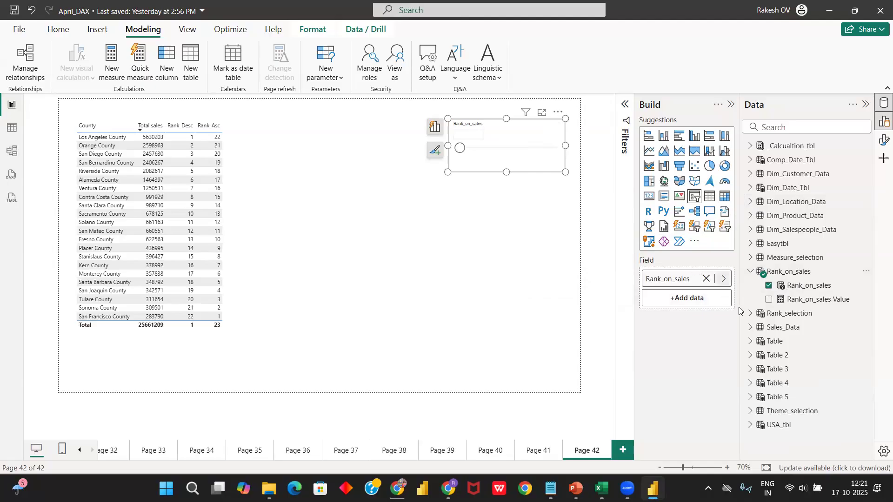
# - Expand the Rank_selection fields and replace the Rank_on_sales slicer with a new slicer using the Rank_on_sales field
pyautogui.click(750, 314)
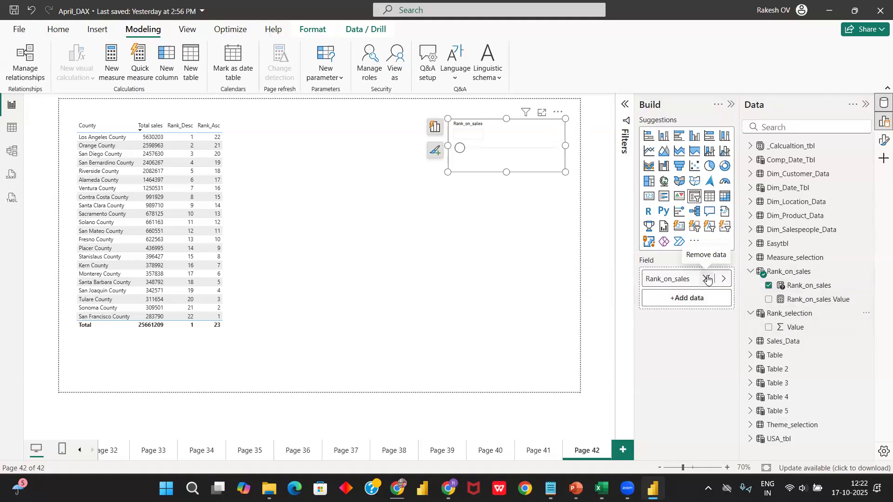
pyautogui.click(557, 112)
pyautogui.click(591, 153)
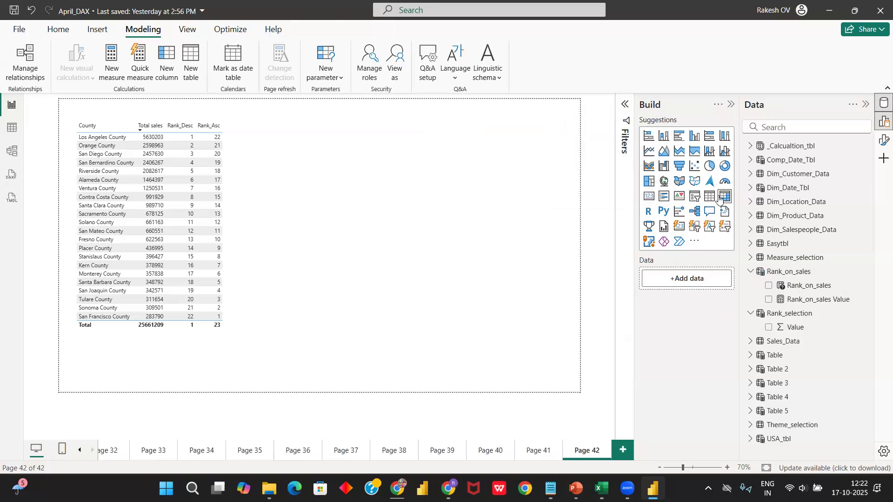
pyautogui.click(695, 196)
pyautogui.moveTo(489, 391); pyautogui.dragTo(514, 195)
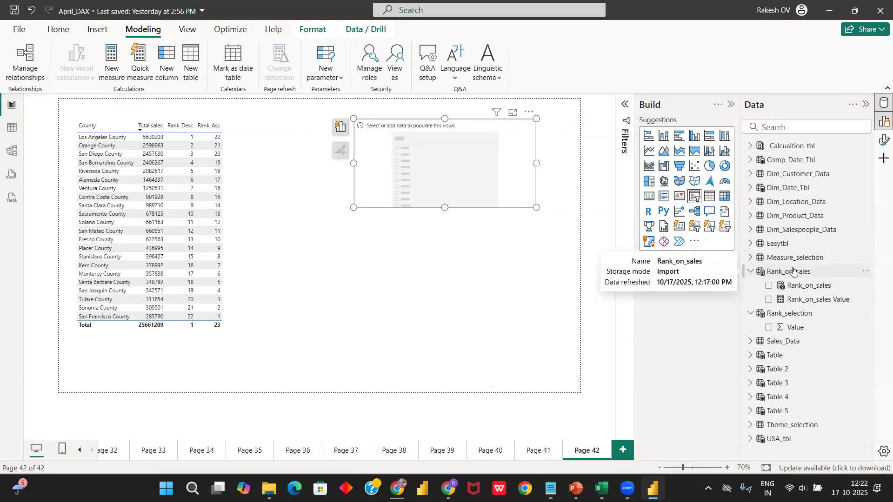
pyautogui.moveTo(808, 286); pyautogui.dragTo(710, 279)
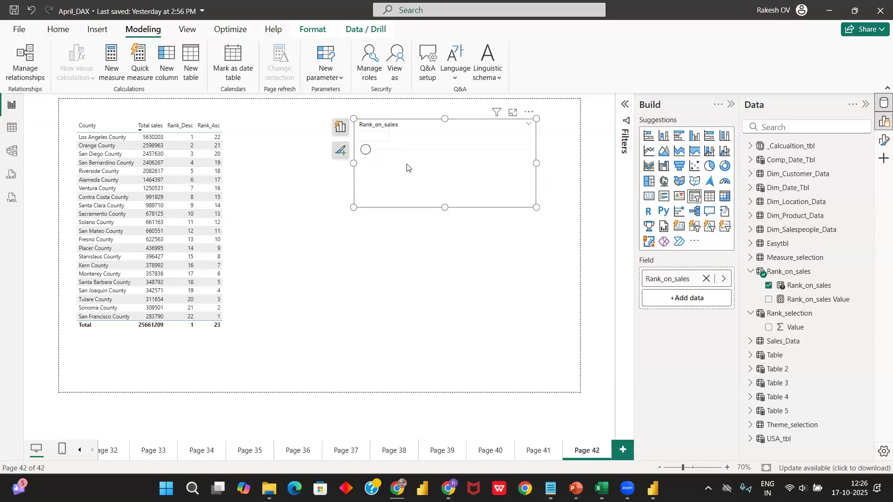
# - Narrow and shorten the Rank_on_sales slicer in the page's upper-right area, and collapse the Rank_on_sales and Rank_selection fields
pyautogui.moveTo(409, 211); pyautogui.dragTo(485, 201)
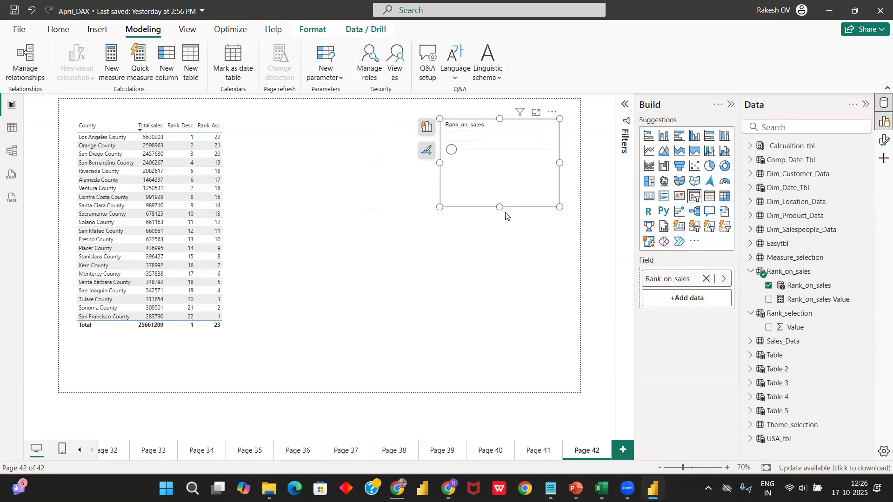
pyautogui.moveTo(499, 207); pyautogui.dragTo(501, 190)
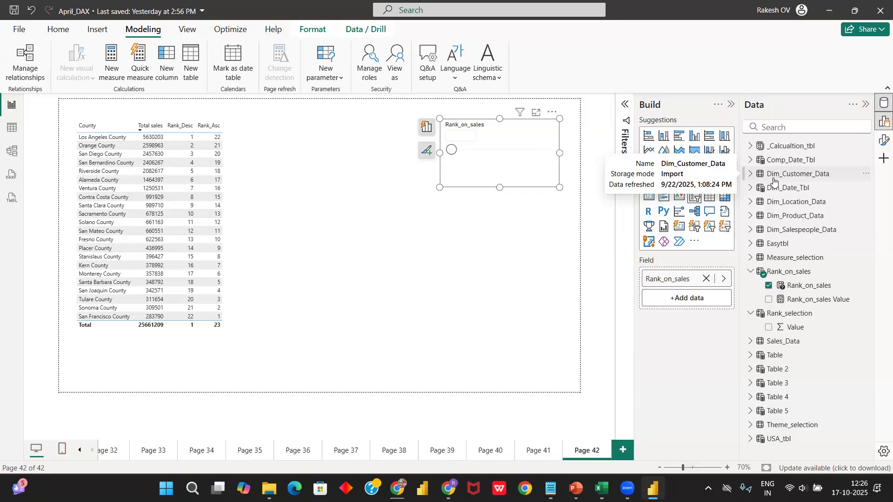
pyautogui.click(747, 273)
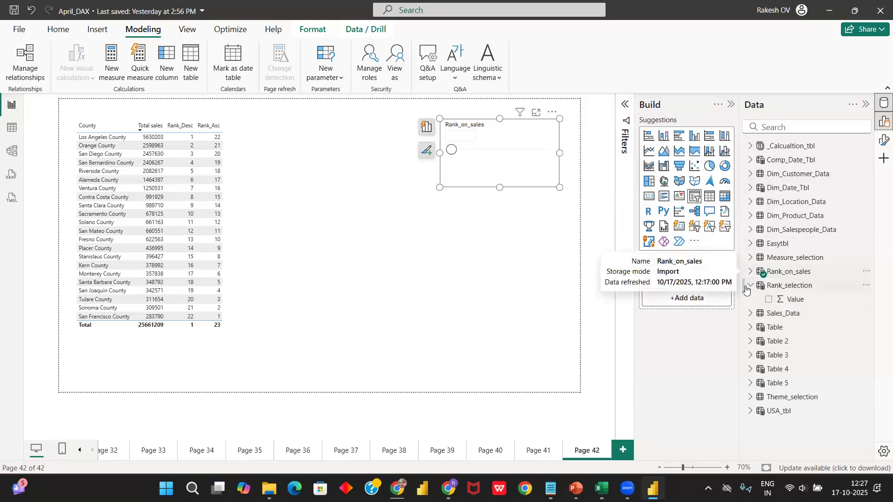
pyautogui.click(746, 287)
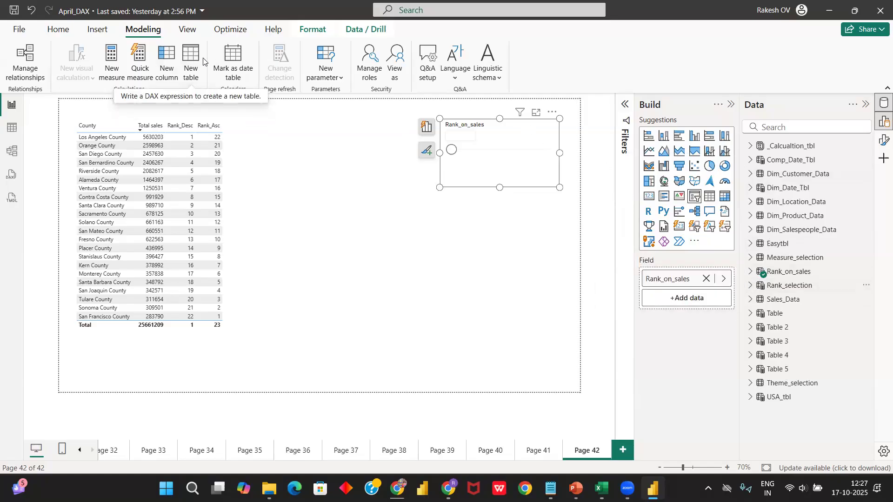
# - Start a manually entered table named User_selection and rename its first column to Select
pyautogui.click(60, 29)
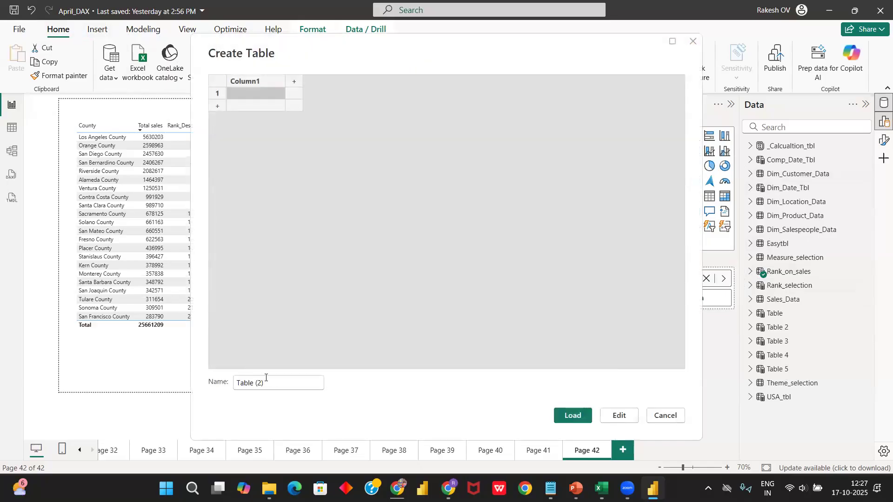
pyautogui.moveTo(267, 382); pyautogui.dragTo(230, 380)
pyautogui.press('BackSpace')
pyautogui.write('U')
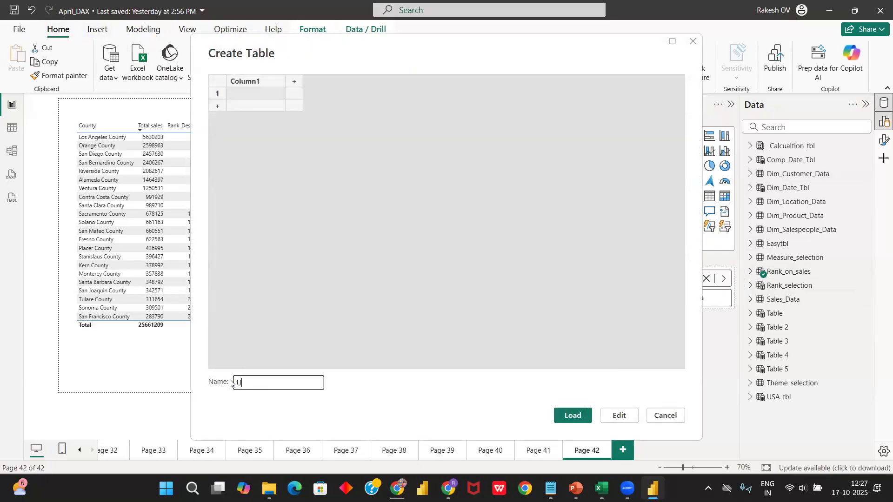
pyautogui.write('ser_selectiuon')
pyautogui.press('BackSpace')
pyautogui.press('BackSpace')
pyautogui.press('BackSpace')
pyautogui.write('on')
pyautogui.doubleClick(251, 80)
pyautogui.write('Select')
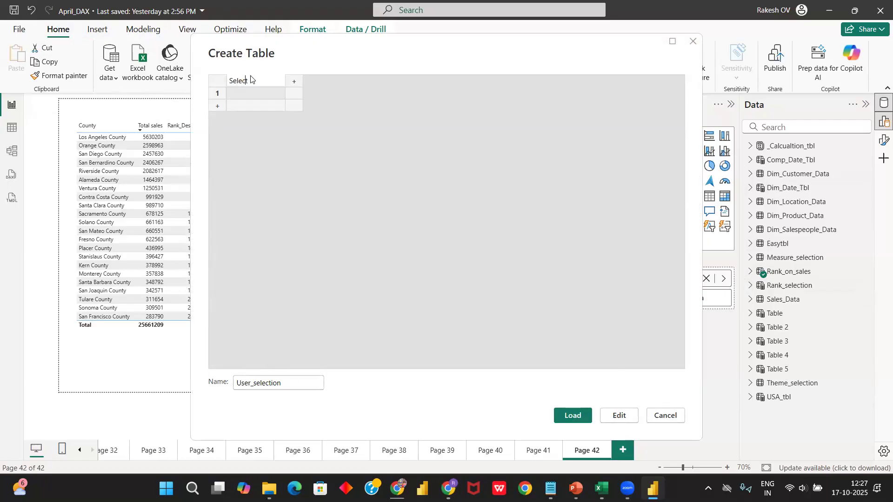
# - Enter Top and Bottom as the Select column's values, delete the empty third row, and load the table
pyautogui.click(218, 107)
pyautogui.click(245, 89)
pyautogui.write('Top')
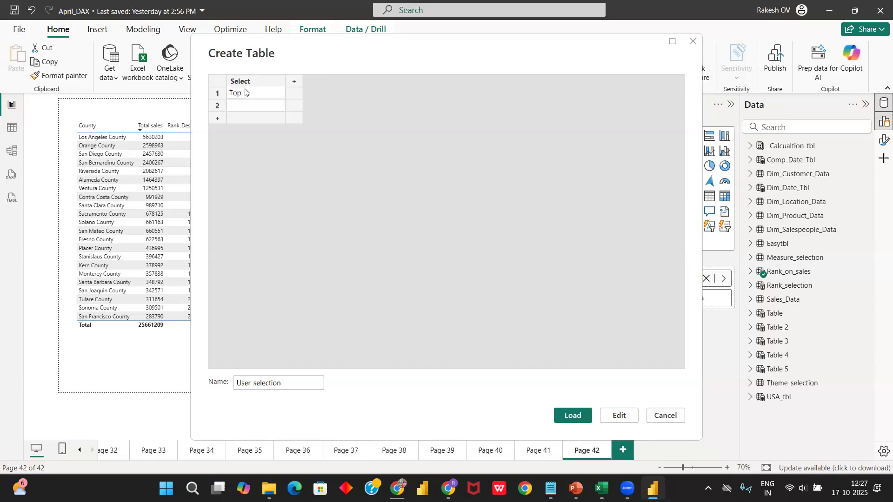
pyautogui.press('Return')
pyautogui.write('Bottom')
pyautogui.press('Return')
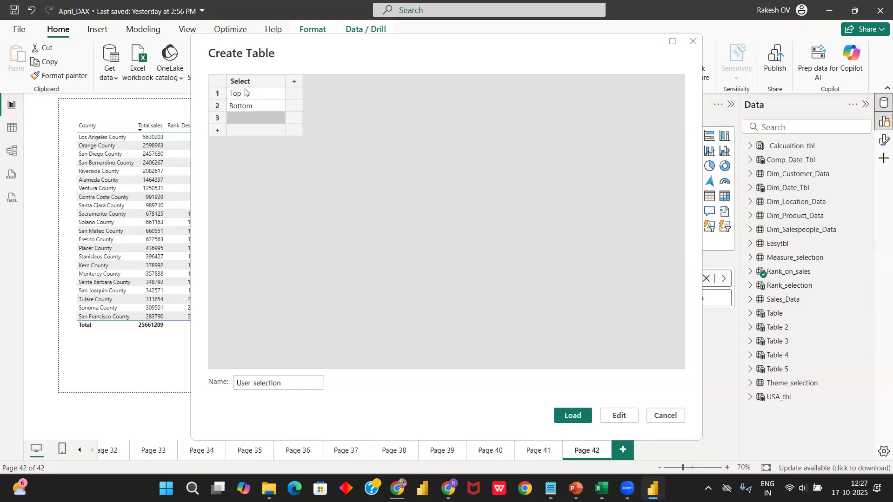
pyautogui.rightClick(221, 122)
pyautogui.click(251, 175)
pyautogui.click(576, 415)
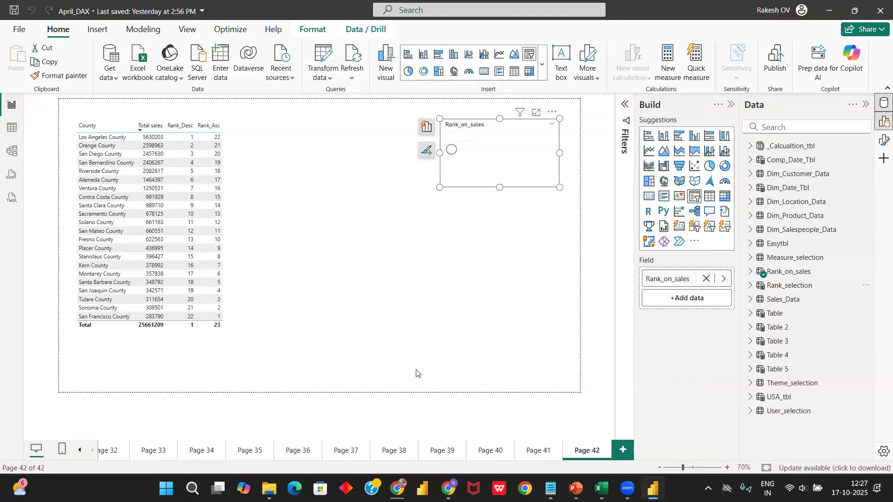
# - Add a slicer below the Rank_on_sales slicer and fill it with the Select field from User_selection
pyautogui.click(400, 288)
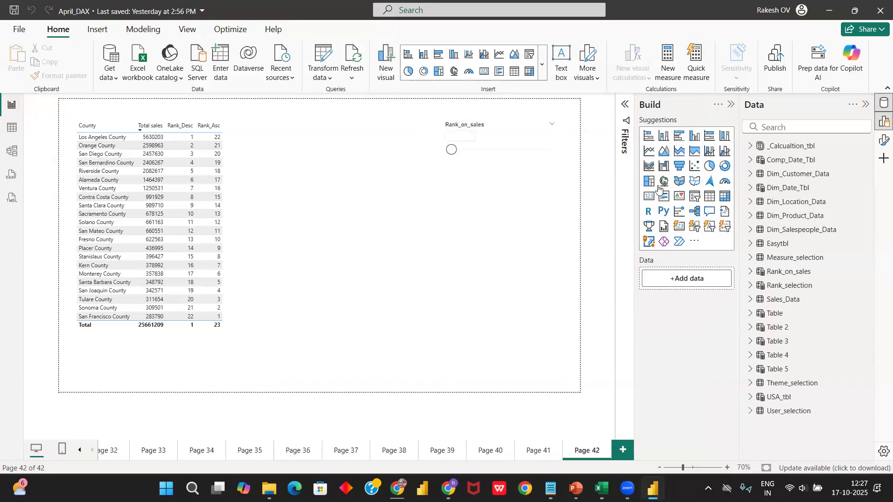
pyautogui.click(694, 196)
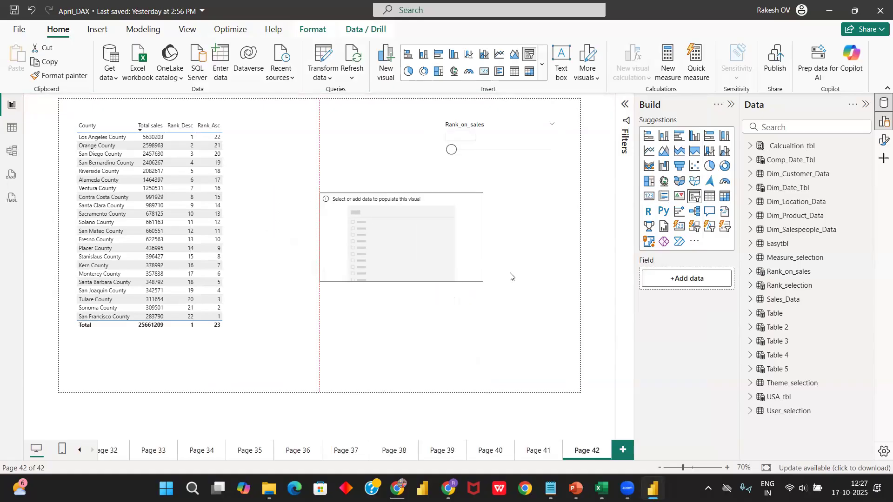
pyautogui.click(749, 272)
pyautogui.click(749, 272)
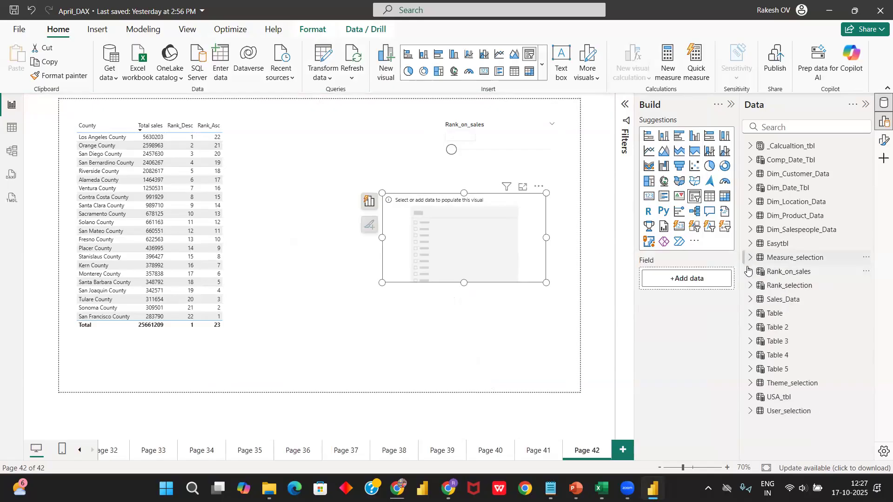
pyautogui.click(751, 413)
pyautogui.moveTo(793, 425); pyautogui.dragTo(546, 203)
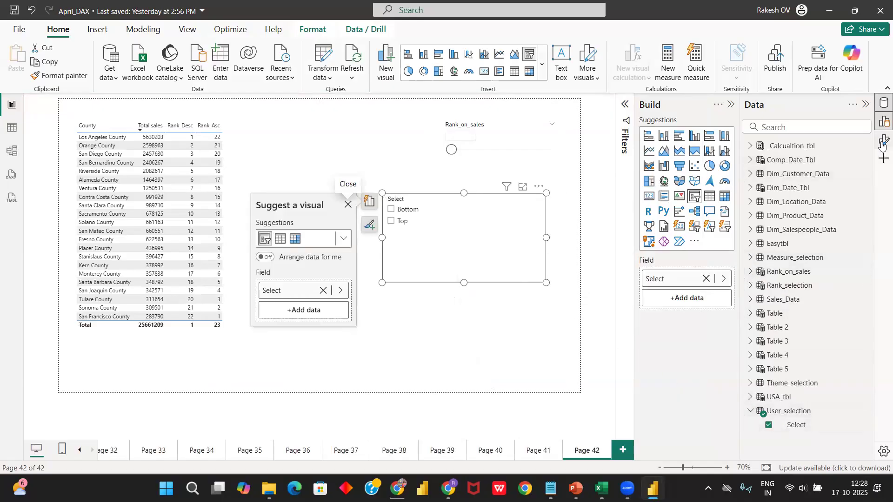
# - Set the Select slicer's style to Tile and narrow it to line up beneath the Rank_on_sales slicer
pyautogui.click(884, 140)
pyautogui.click(549, 227)
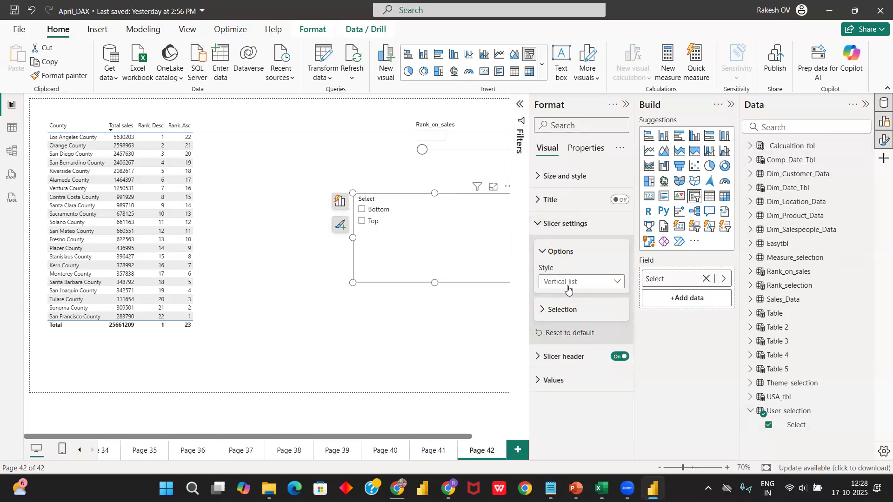
pyautogui.click(568, 282)
pyautogui.click(562, 310)
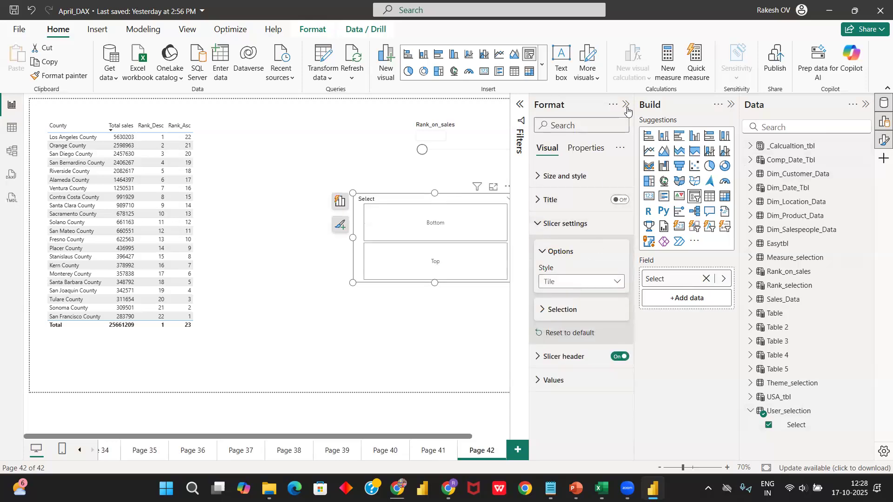
pyautogui.click(626, 104)
pyautogui.moveTo(381, 282); pyautogui.dragTo(430, 264)
pyautogui.moveTo(543, 221)
pyautogui.mouseDown()
pyautogui.moveTo(557, 214)
pyautogui.moveTo(551, 227)
pyautogui.mouseUp()
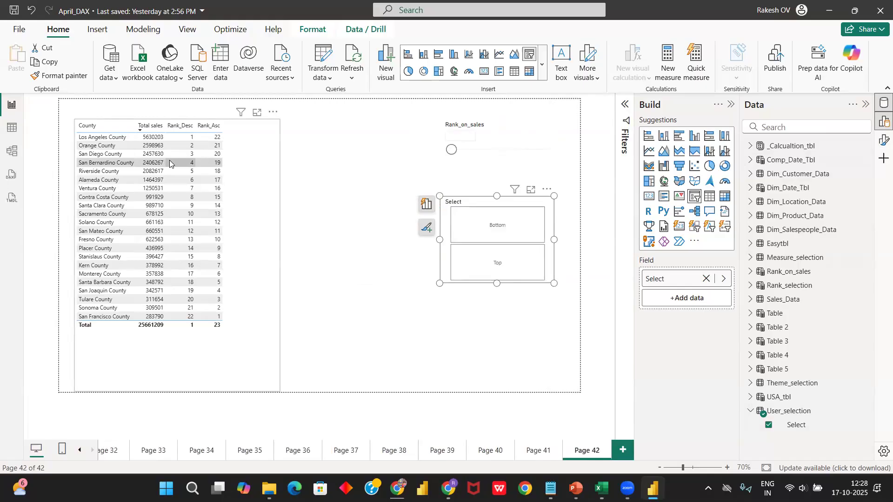
# - Widen the county ranking table's frame and choose Top in the Select slicer
pyautogui.click(277, 260)
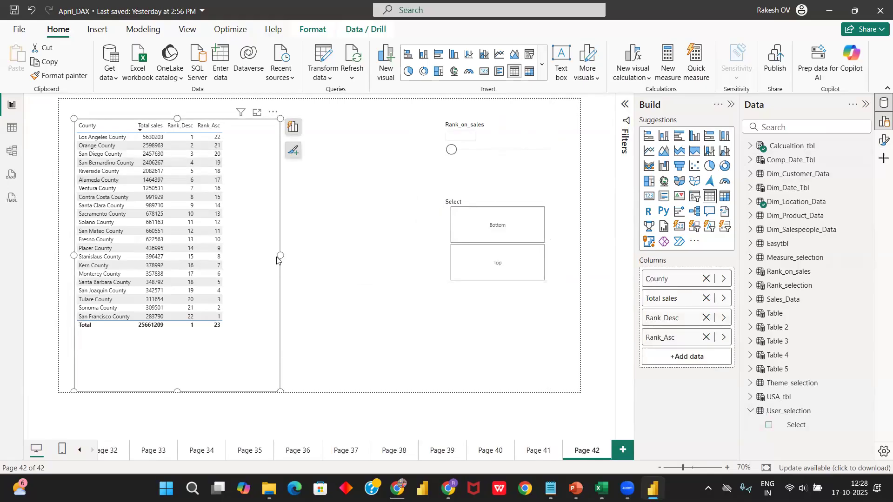
pyautogui.moveTo(280, 255); pyautogui.dragTo(325, 255)
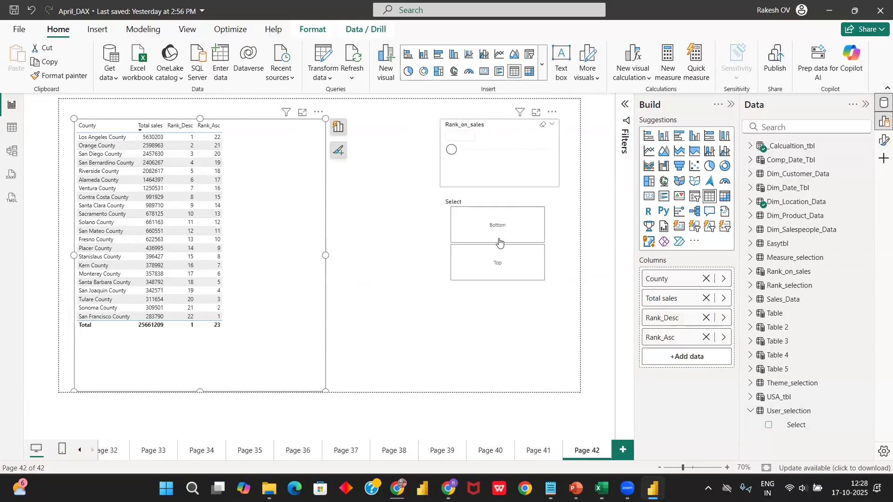
pyautogui.click(495, 259)
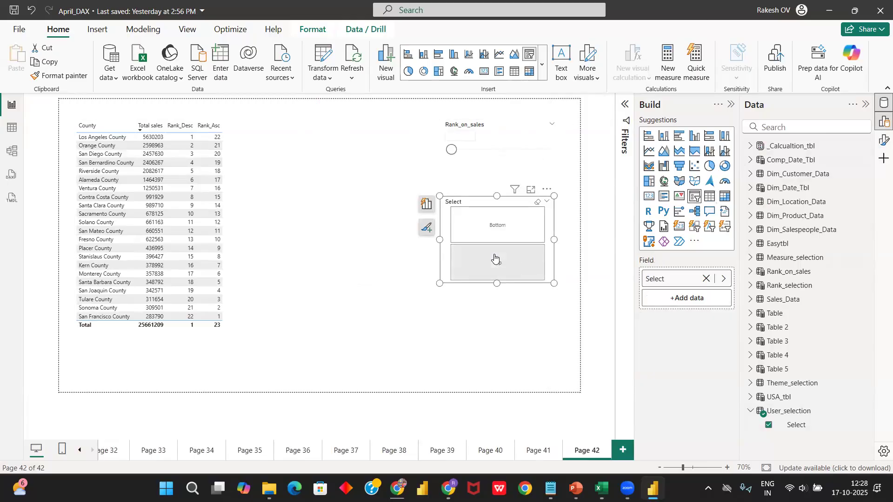
pyautogui.click(485, 265)
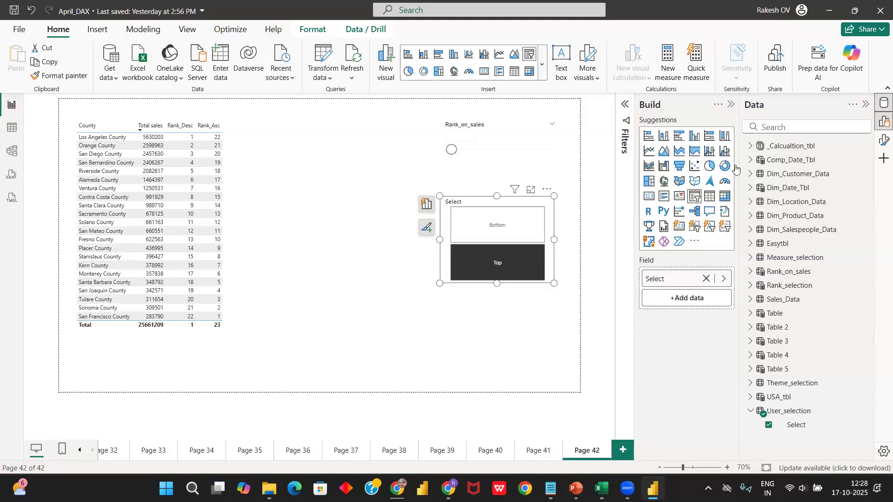
# - Create a new measure named Rank_user in the _Calcualtion_tbl table
pyautogui.click(751, 147)
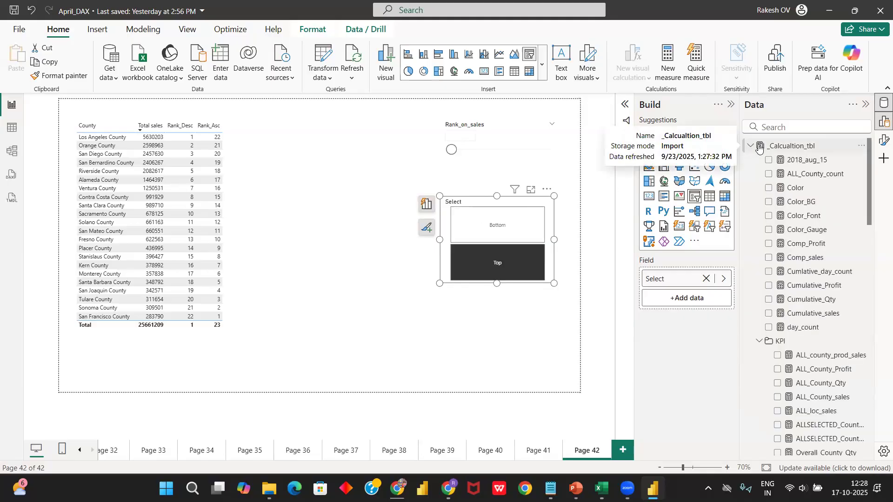
pyautogui.click(759, 146)
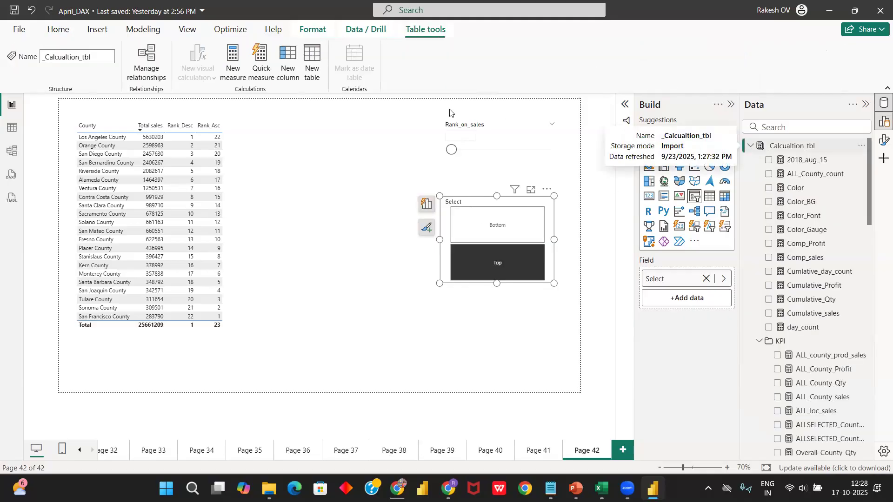
pyautogui.click(230, 65)
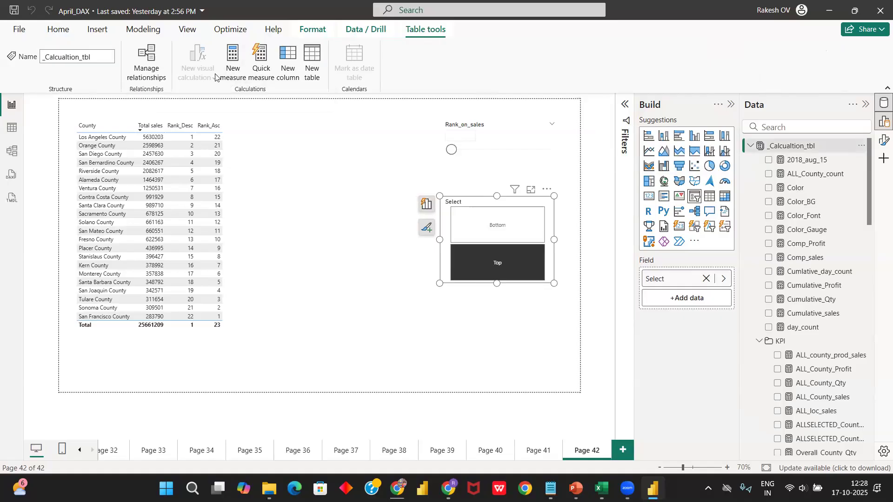
pyautogui.keyDown('ctrl'); pyautogui.scroll(2, 174, 102); pyautogui.keyUp('ctrl')
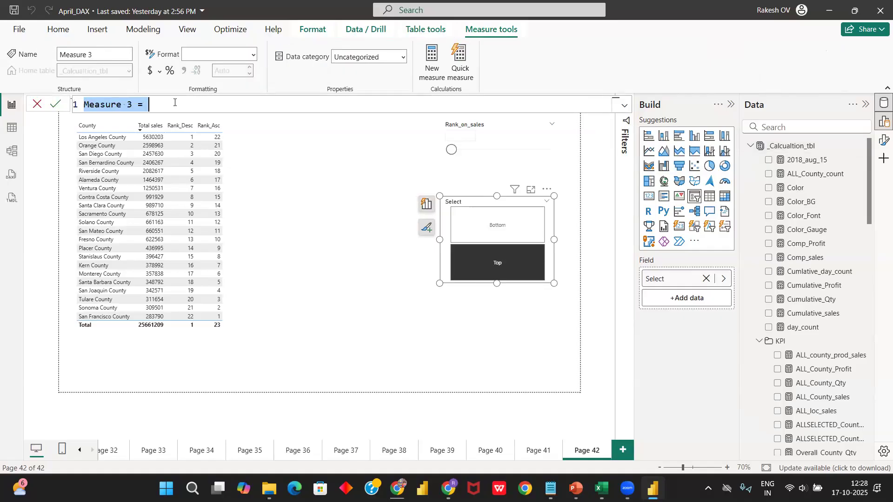
pyautogui.press('BackSpace')
pyautogui.write('Ran')
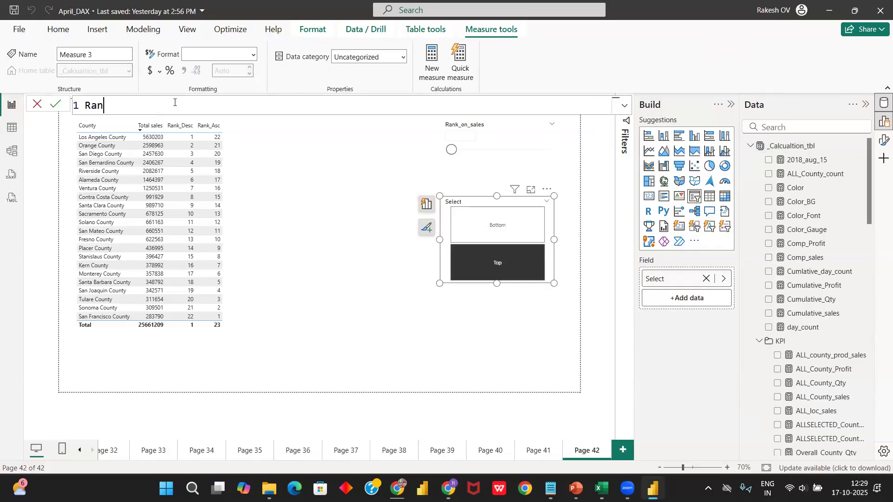
pyautogui.write('k_user =')
# - Begin the Rank_user formula with an IF function whose condition reads SELECTEDVALUE(User_selection[Select])
pyautogui.hotkey('shift', 'Return')
pyautogui.write('if')
pyautogui.press('Tab')
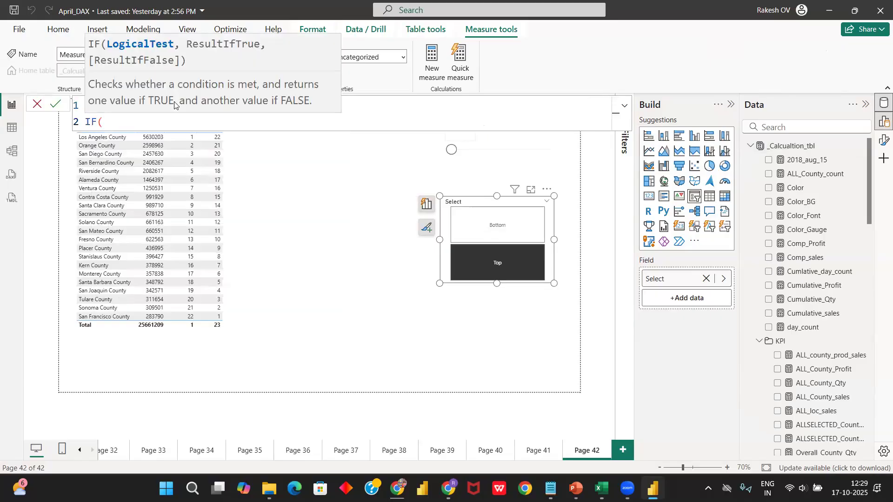
pyautogui.hotkey('shift', 'Return')
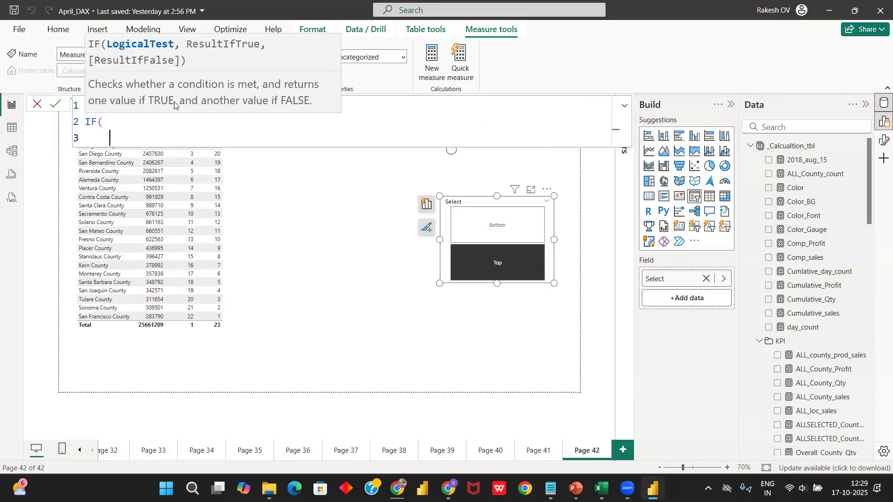
pyautogui.write('s')
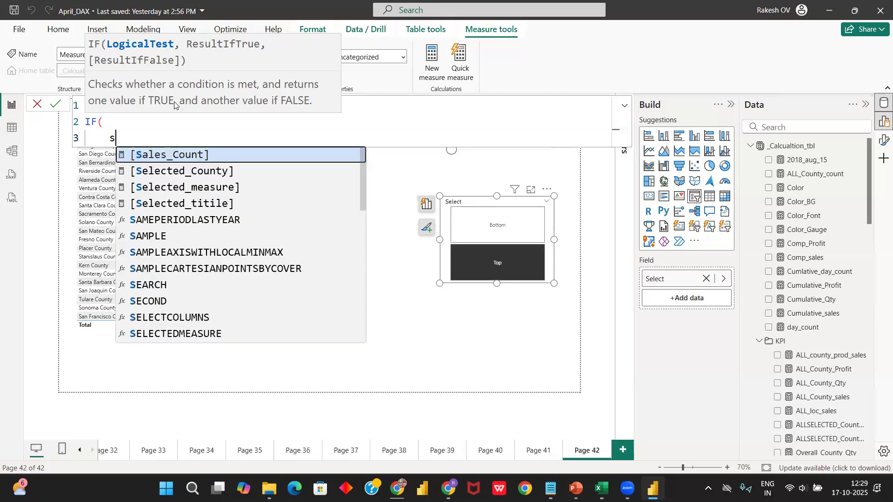
pyautogui.write('ele')
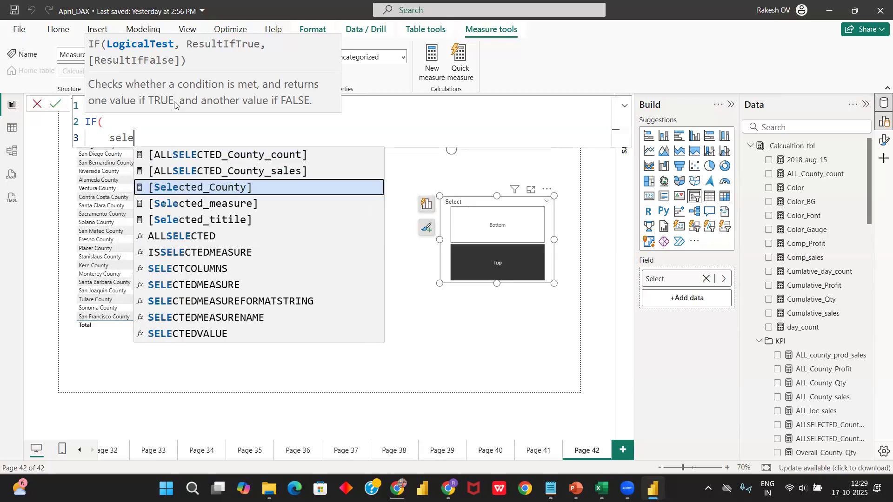
pyautogui.press('Up')
pyautogui.press('Tab')
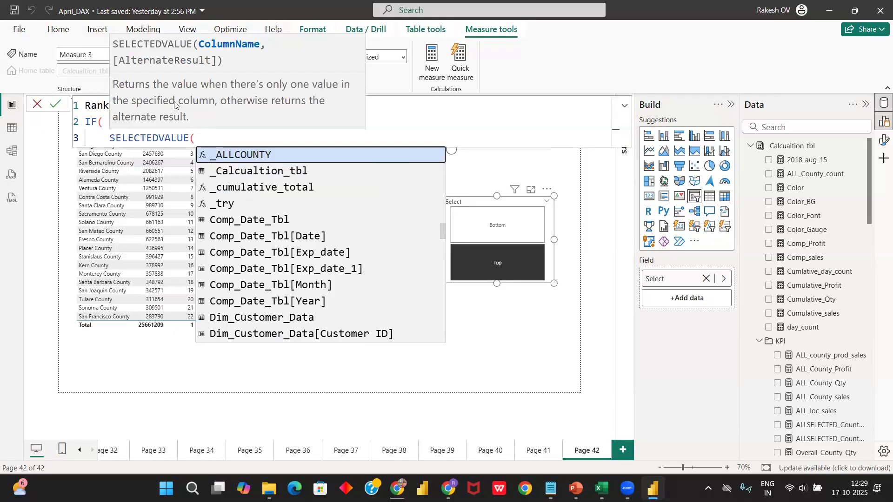
pyautogui.write('user')
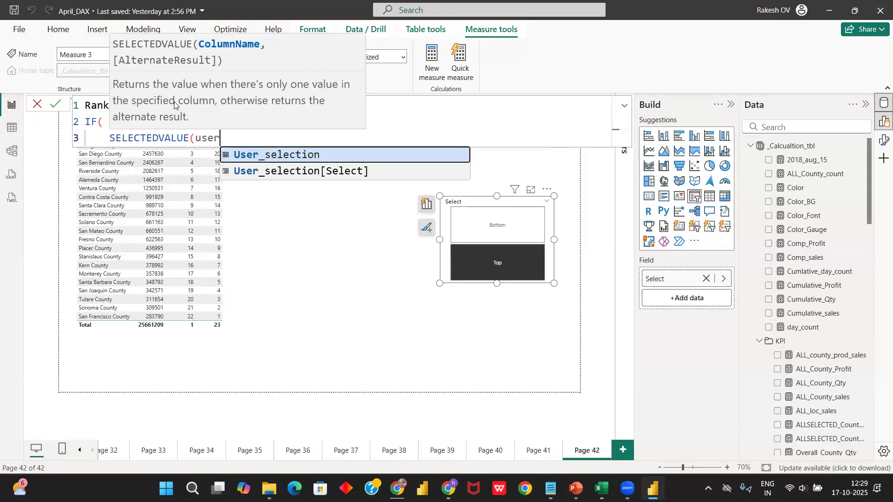
pyautogui.press('Down')
pyautogui.press('Tab')
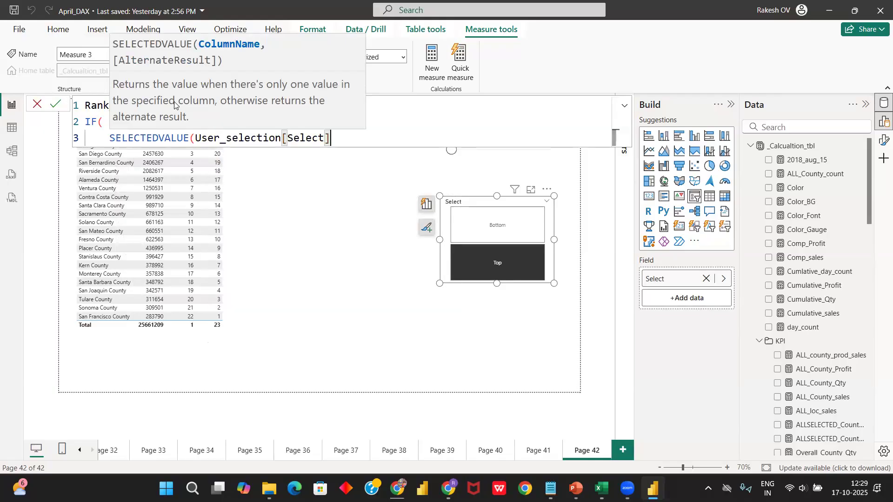
pyautogui.write(')')
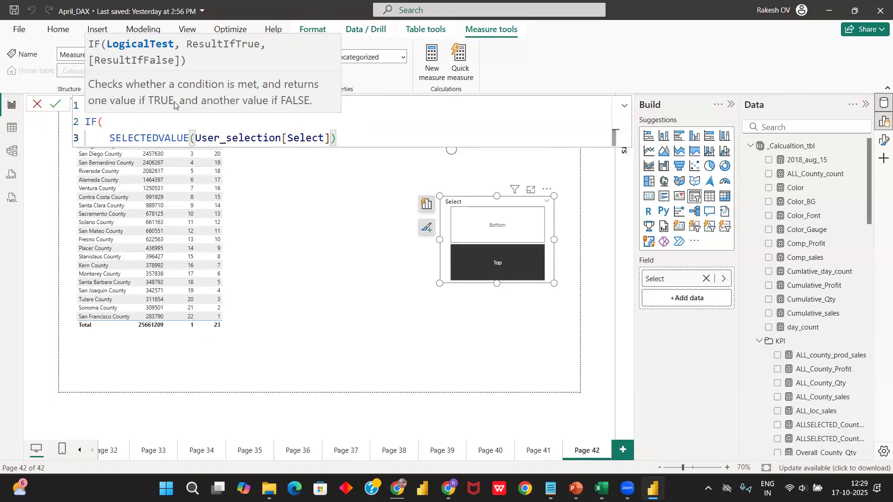
# - Complete the IF condition in Rank_user by comparing the selected value with "Top"
pyautogui.write(' = ""')
pyautogui.press('Left')
pyautogui.write('Top",')
pyautogui.hotkey('shift', 'Return')
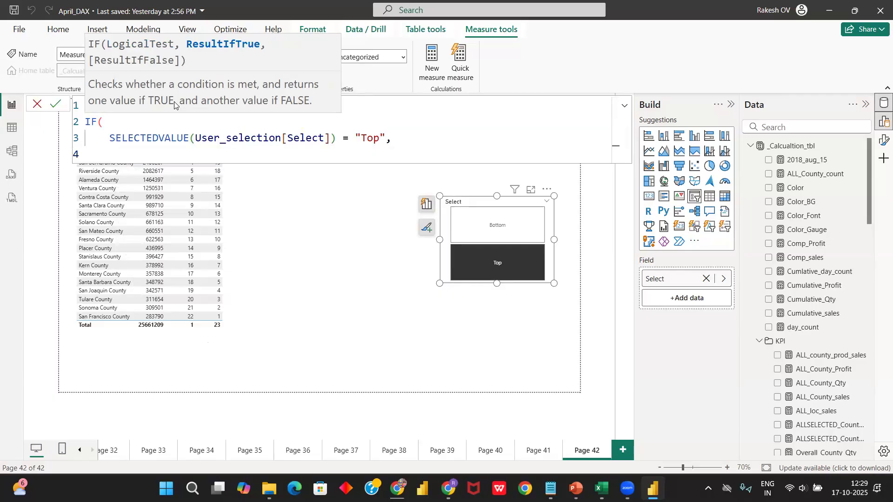
# - Make Rank_user return [Rank_Desc] when the condition is true and [Rank_Asc] otherwise, and commit the measure
pyautogui.write('rank')
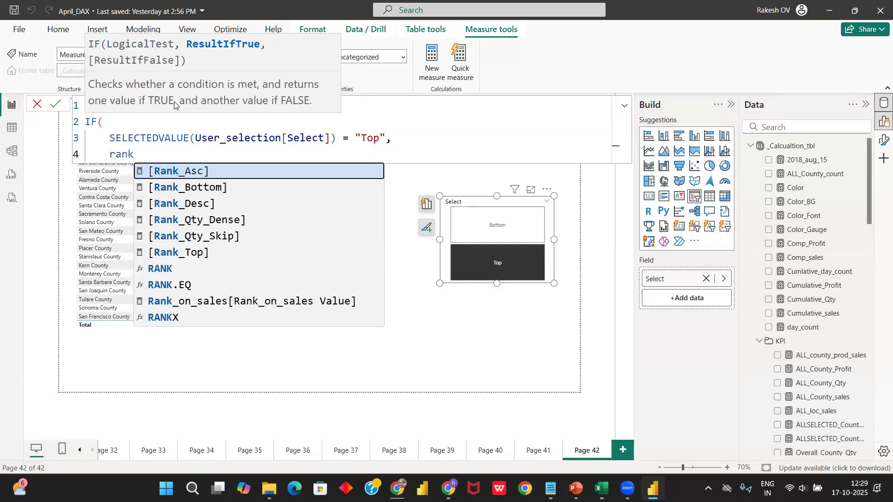
pyautogui.click(188, 205)
pyautogui.write(',')
pyautogui.hotkey('shift', 'Return')
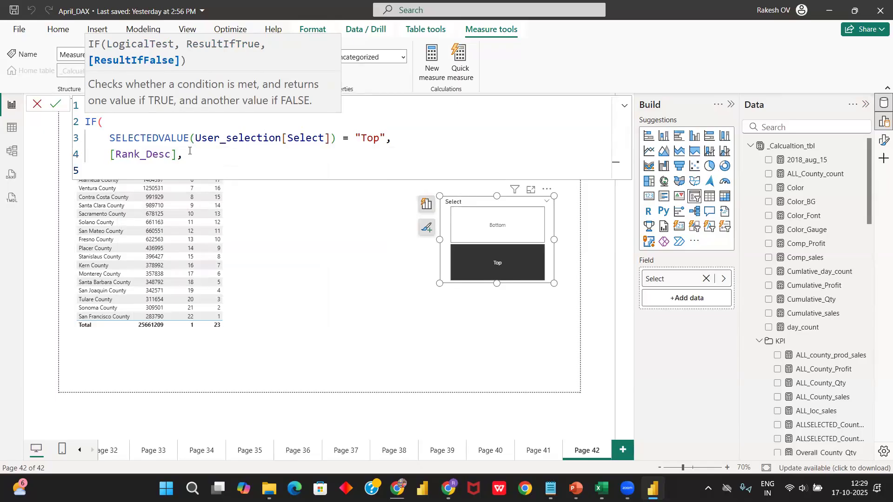
pyautogui.write('rank')
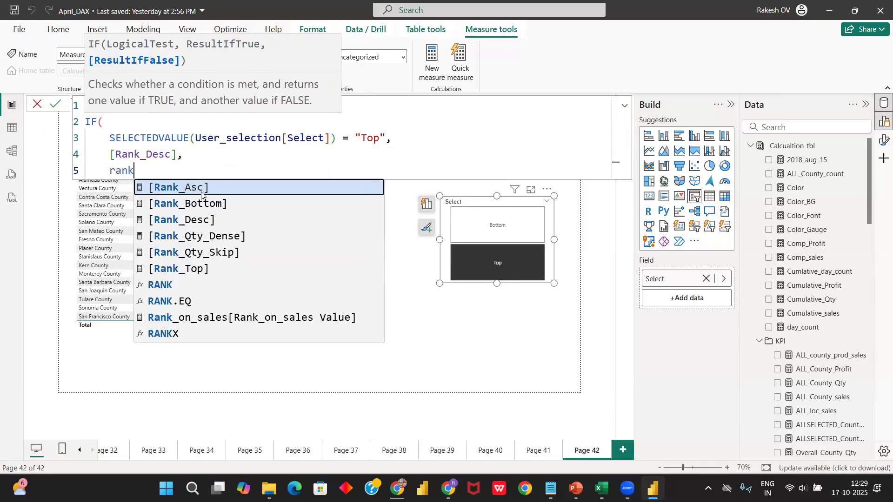
pyautogui.press('Tab')
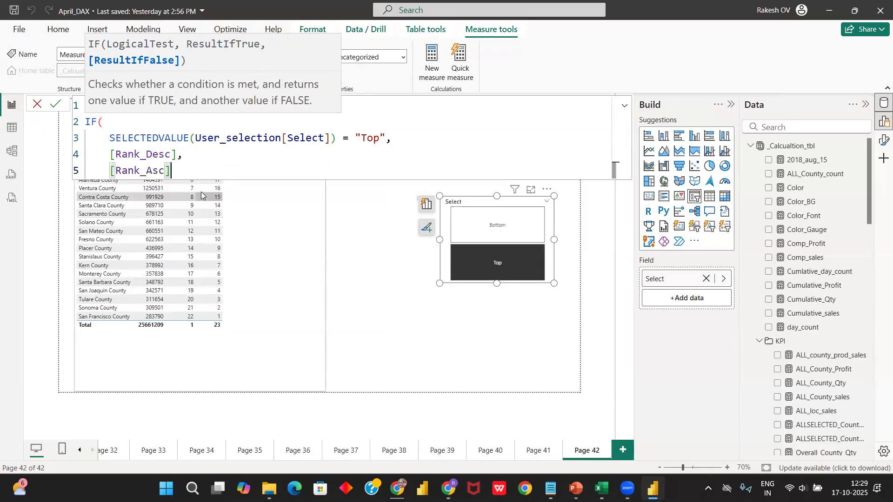
pyautogui.hotkey('shift', 'Return')
pyautogui.hotkey('shift', 'Tab')
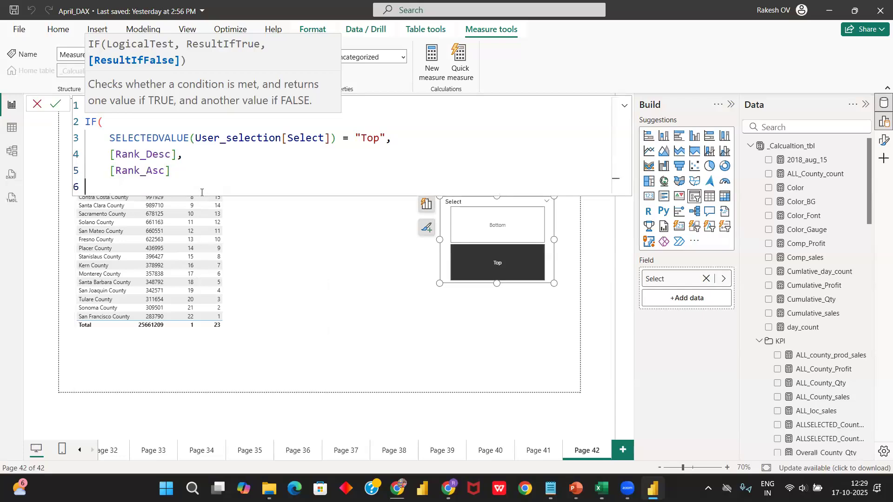
pyautogui.write(')')
pyautogui.press('Return')
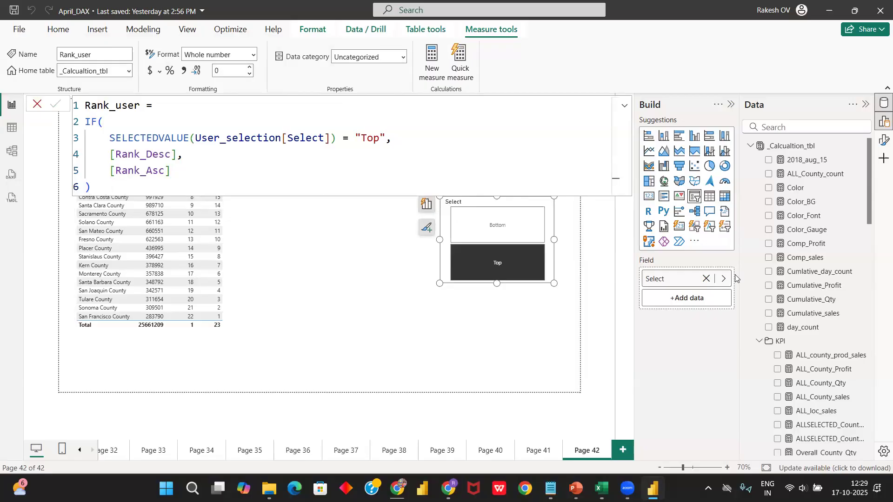
# - Add the Rank_user measure as a column in the county ranking table and nudge the table slightly
pyautogui.scroll(-10, 803, 299)
pyautogui.scroll(-5, 803, 299)
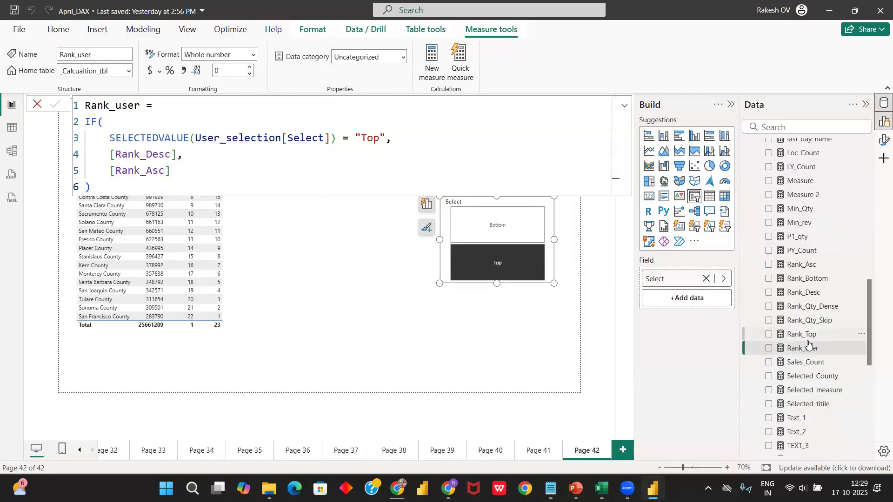
pyautogui.moveTo(804, 348); pyautogui.dragTo(270, 238)
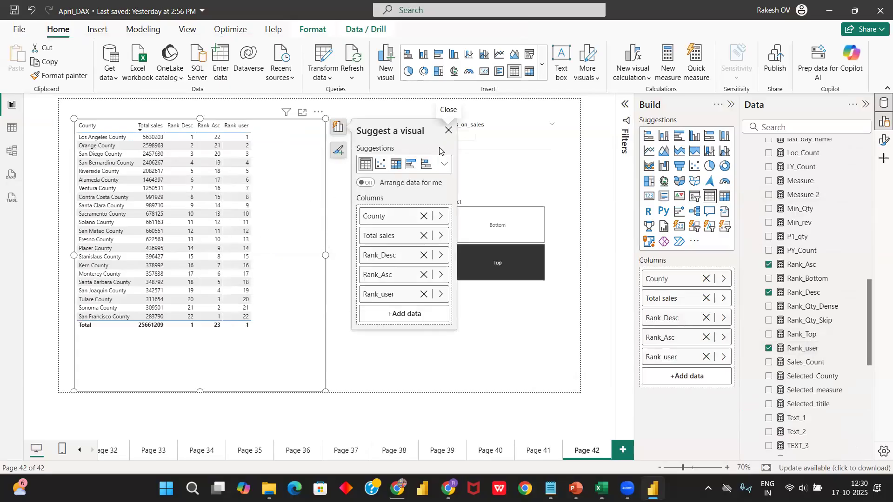
pyautogui.click(448, 130)
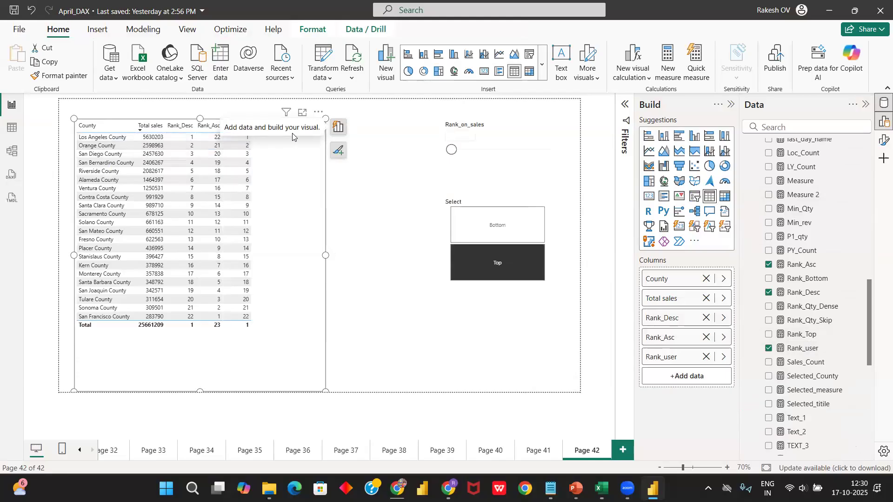
pyautogui.moveTo(285, 173); pyautogui.dragTo(281, 182)
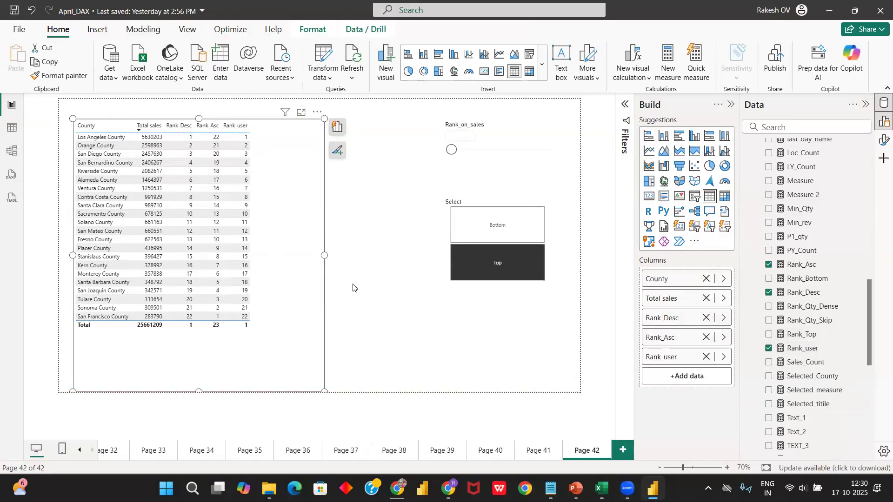
# - Test Rank_user by switching the Select slicer between Bottom and Top, ending on Top
pyautogui.click(465, 240)
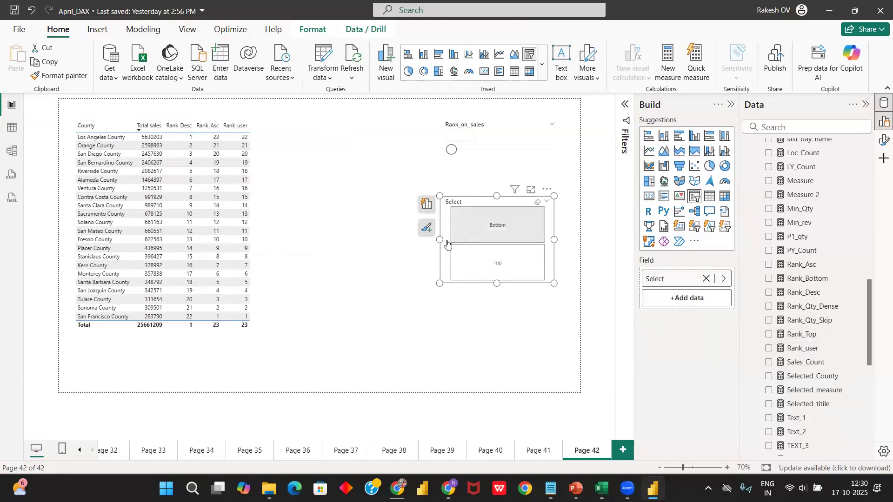
pyautogui.click(489, 255)
pyautogui.click(491, 237)
pyautogui.click(499, 267)
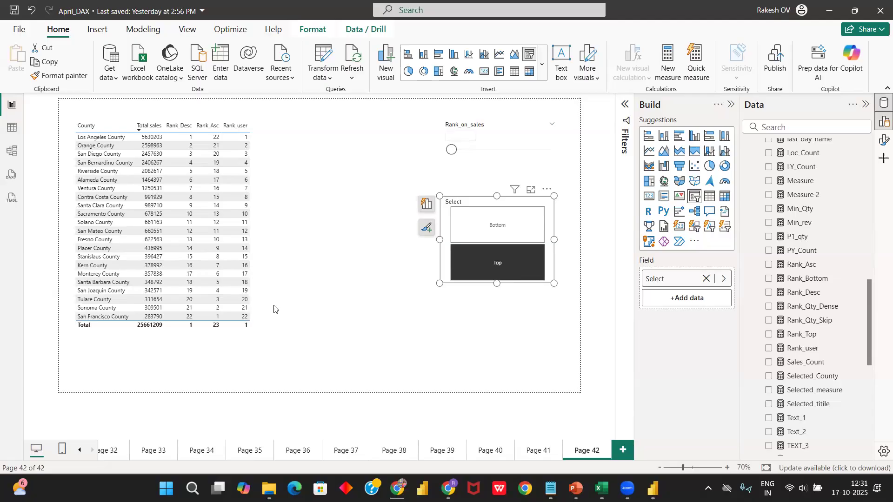
# - Create a new measure named top/bottom_value in the _Calcualtion_tbl table, leaving its formula empty
pyautogui.scroll(6, 789, 252)
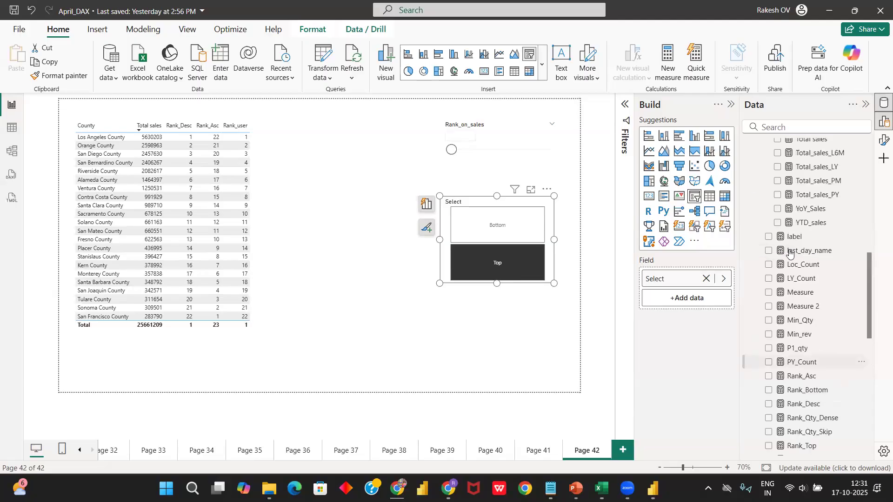
pyautogui.scroll(5, 789, 252)
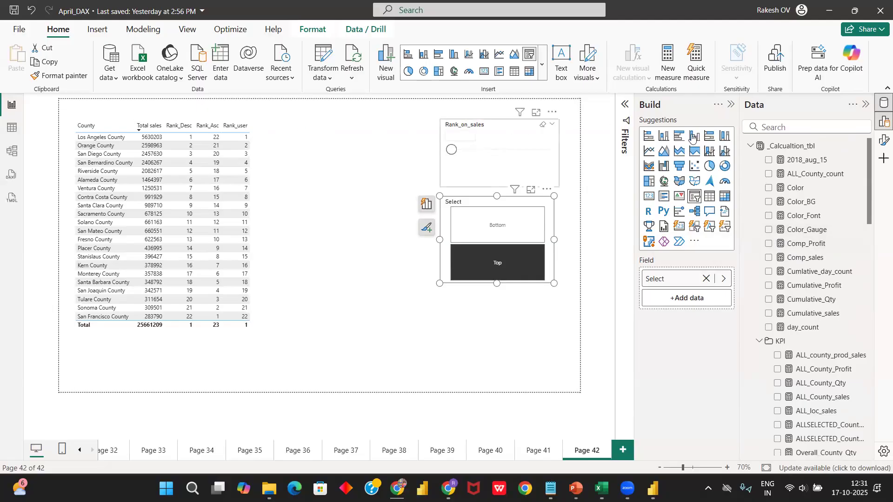
pyautogui.click(745, 145)
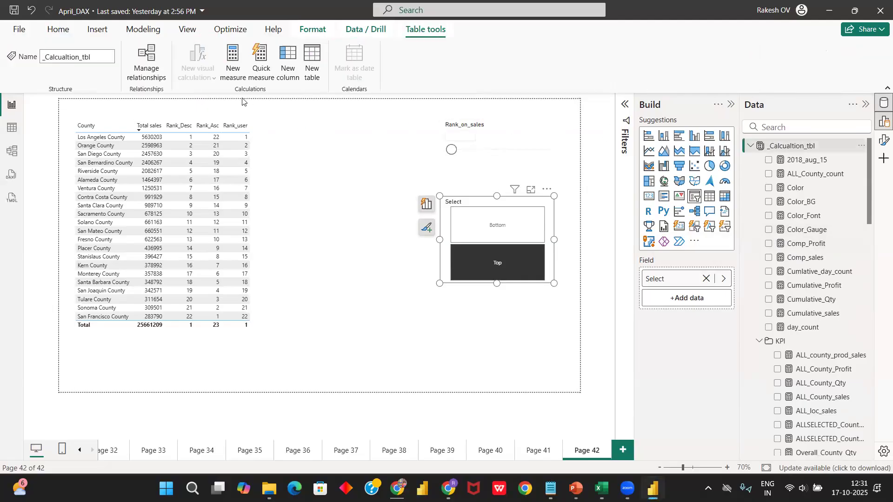
pyautogui.click(232, 64)
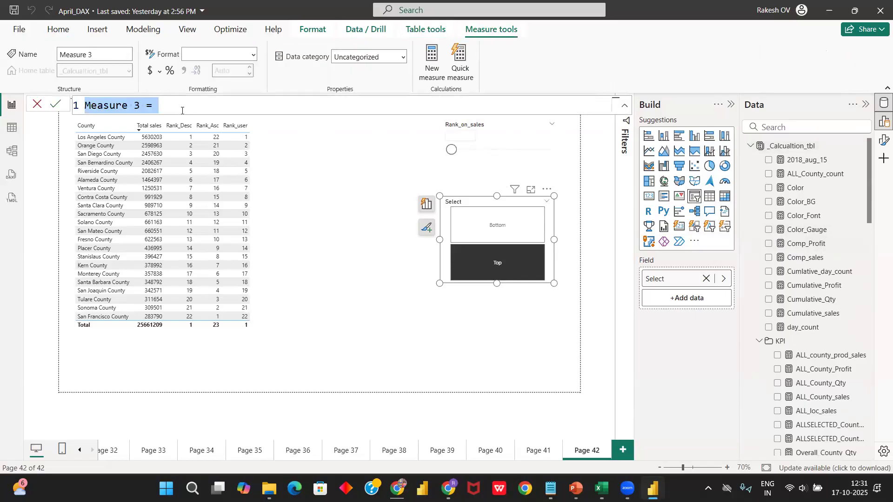
pyautogui.press('BackSpace')
pyautogui.write('R')
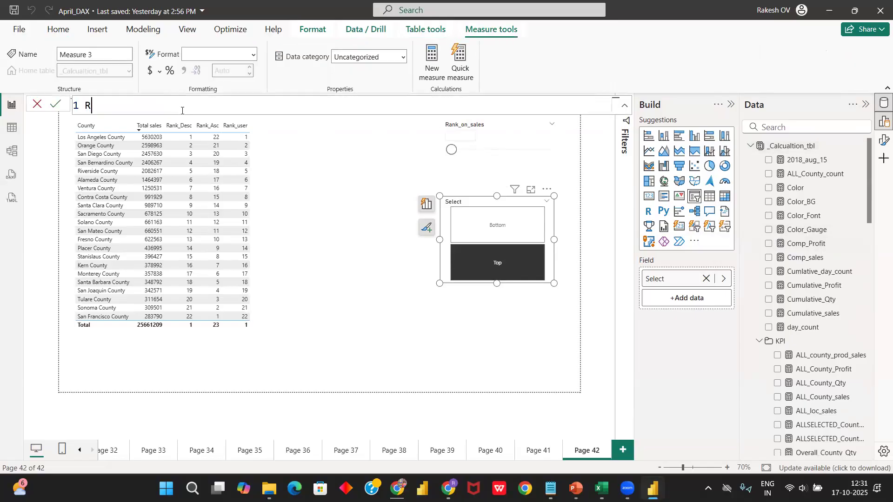
pyautogui.write('ank_')
pyautogui.press('BackSpace')
pyautogui.press('BackSpace')
pyautogui.press('BackSpace')
pyautogui.press('BackSpace')
pyautogui.press('BackSpace')
pyautogui.write('p/bottom_val')
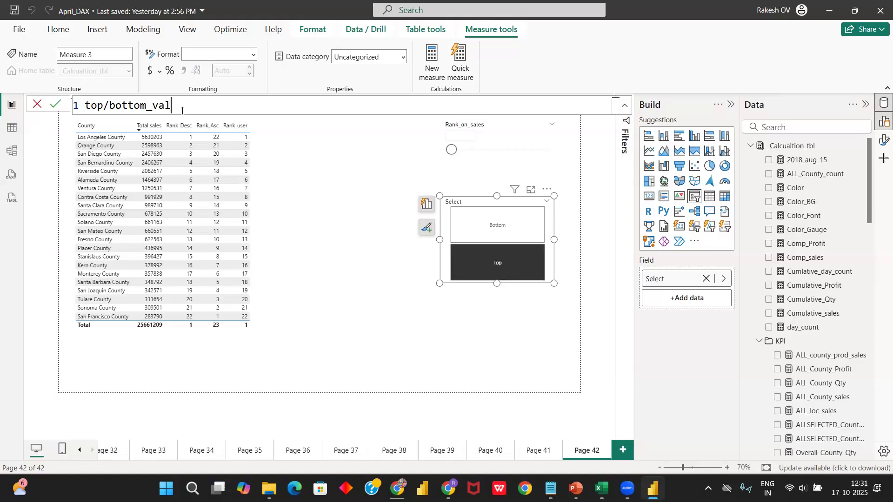
pyautogui.write('ue =')
pyautogui.scroll(-10, 818, 300)
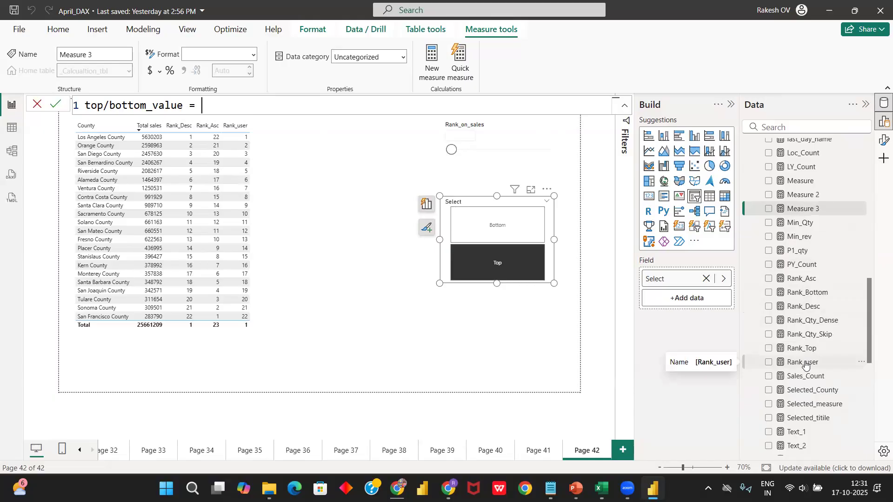
pyautogui.press('Return')
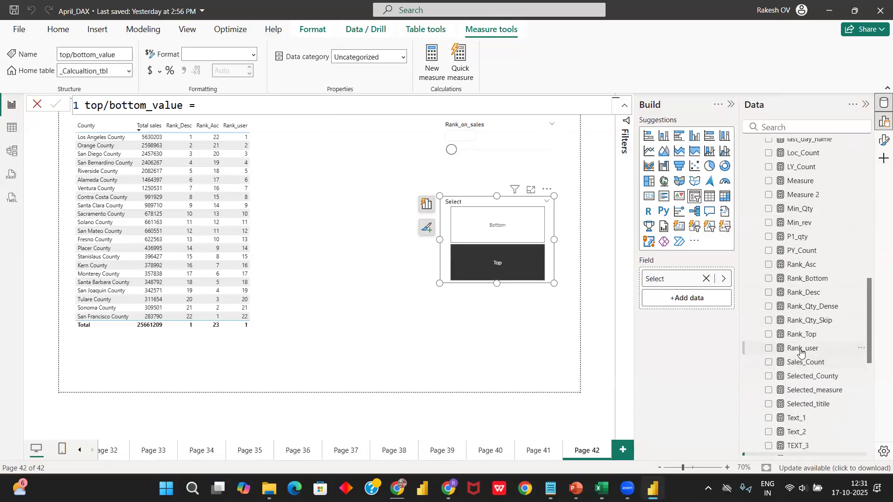
# - Review the Rank_user measure's formula and return to the empty top/bottom_value measure
pyautogui.click(801, 352)
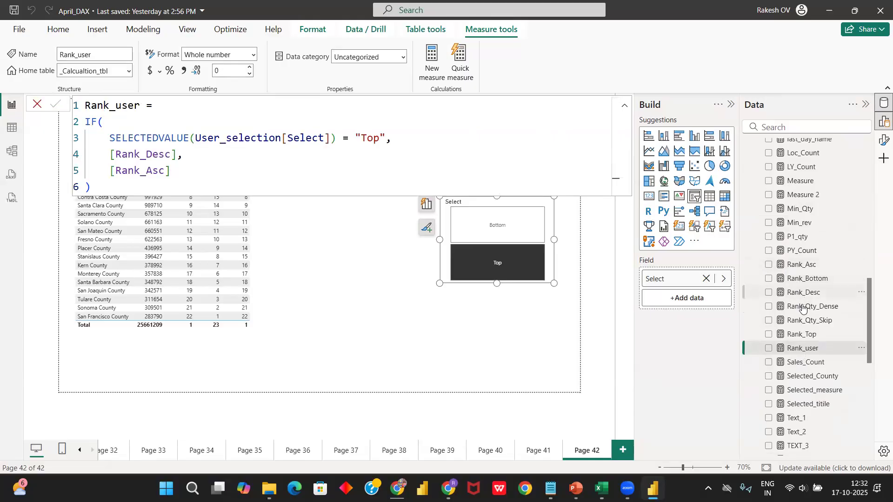
pyautogui.scroll(-2, 805, 309)
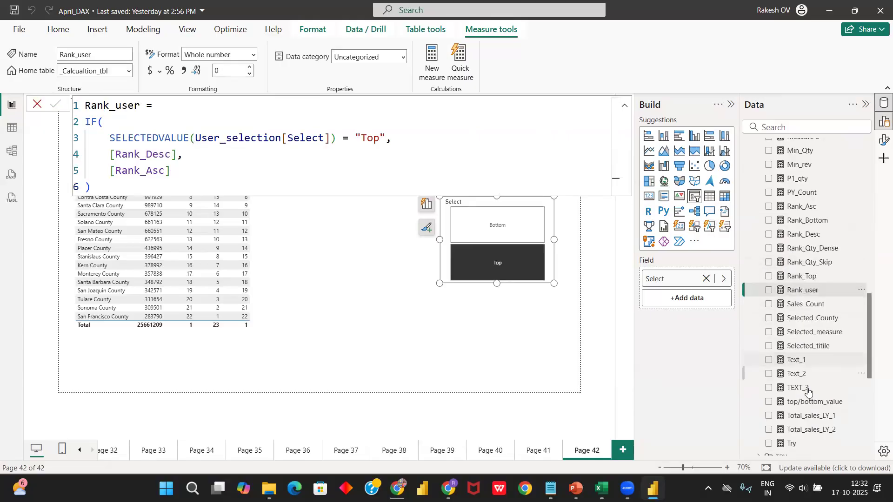
pyautogui.click(808, 401)
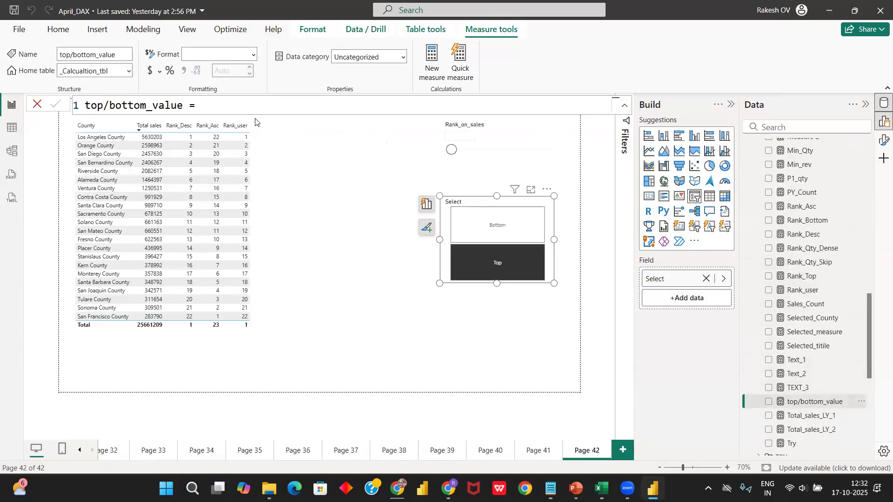
# - Start an IF in top/bottom_value that checks whether [Rank_user] <= Rank_on_sales[Rank_on_sales Value]
pyautogui.click(229, 110)
pyautogui.hotkey('shift', 'Return')
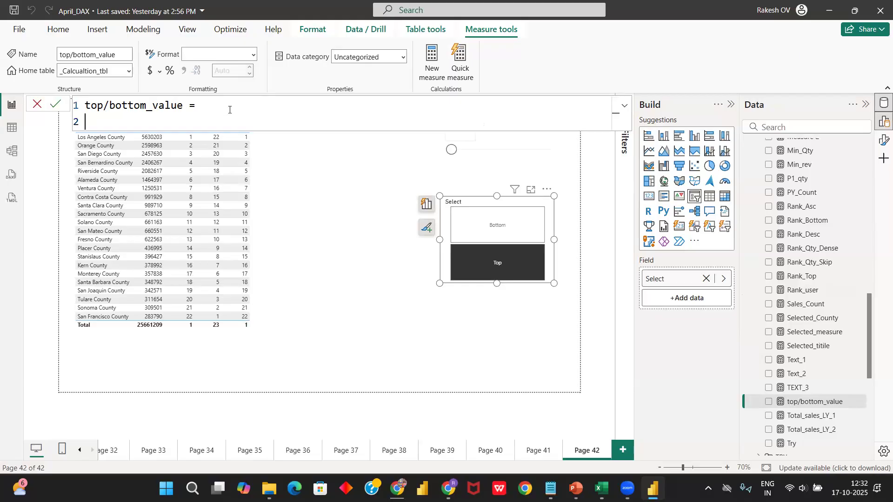
pyautogui.write('if')
pyautogui.press('Tab')
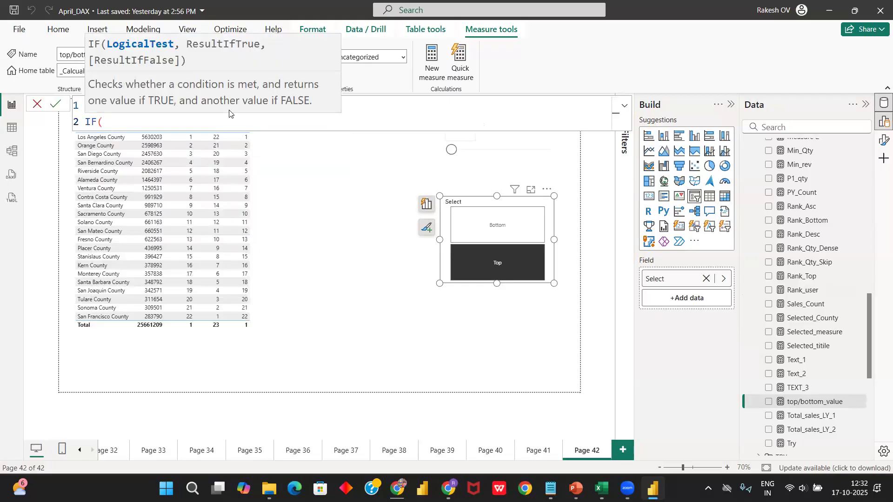
pyautogui.hotkey('shift', 'Return')
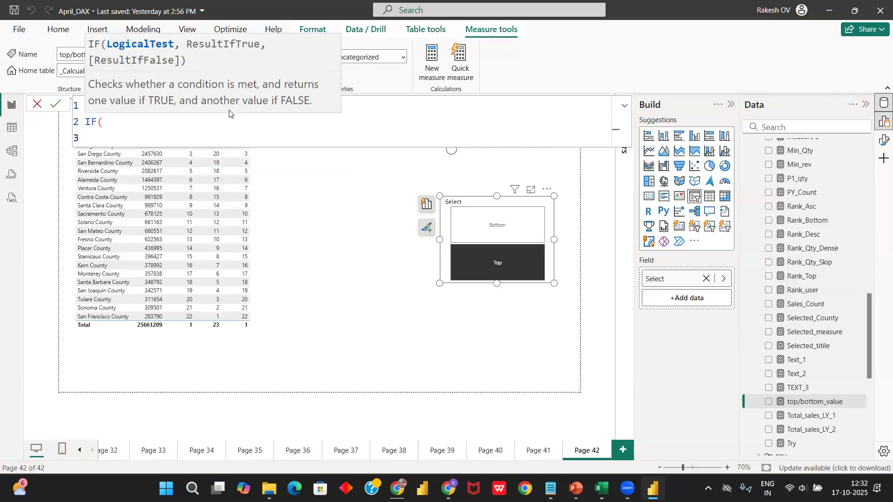
pyautogui.write('rank')
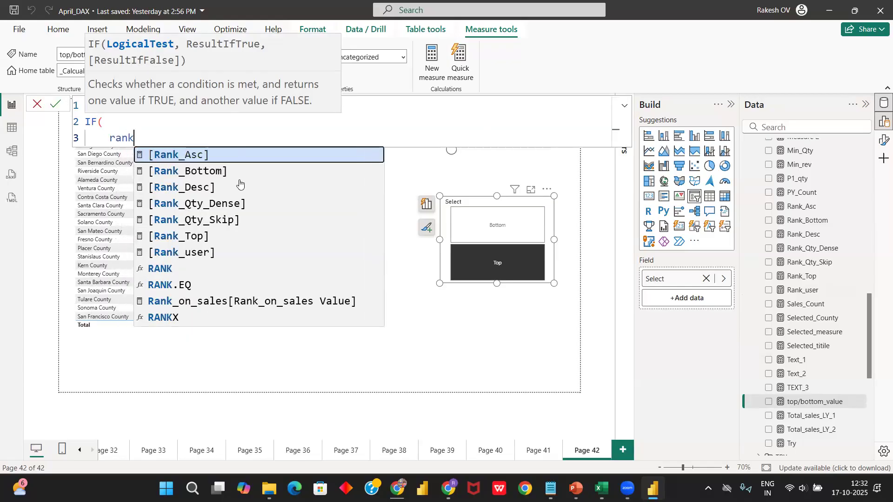
pyautogui.click(210, 255)
pyautogui.write('<= ')
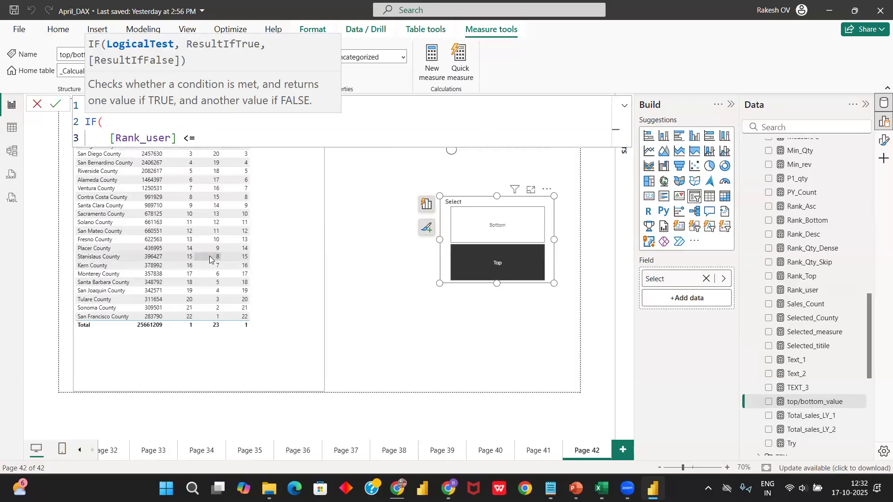
pyautogui.write('rank')
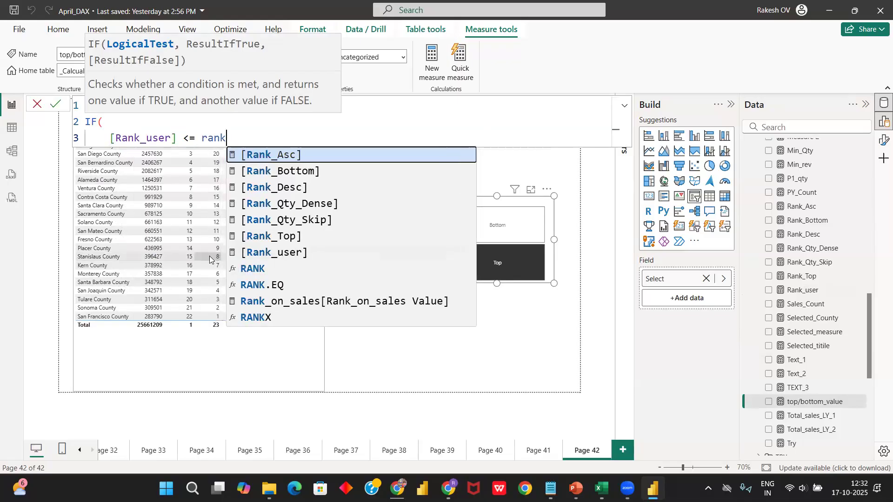
pyautogui.click(261, 307)
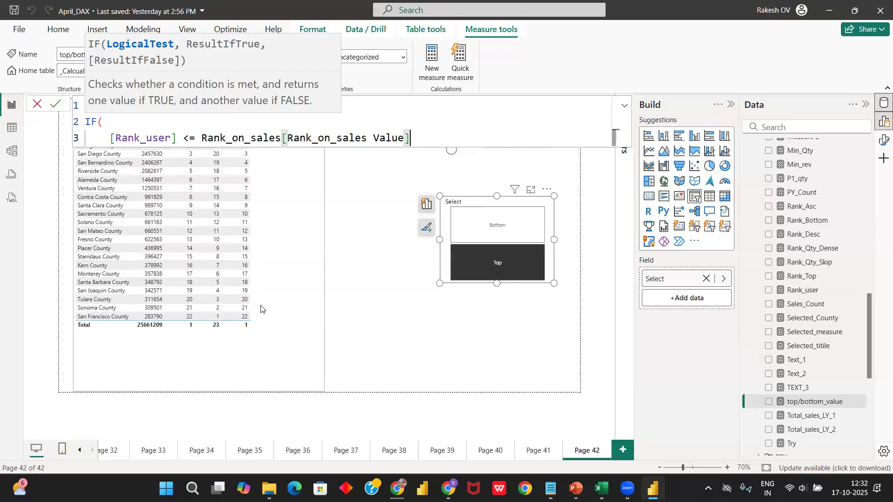
pyautogui.hotkey('shift', 'Left')
pyautogui.hotkey('shift', 'Left')
pyautogui.hotkey('shift', 'Left')
pyautogui.hotkey('shift', 'Left')
pyautogui.hotkey('shift', 'Left')
pyautogui.hotkey('shift', 'Left')
pyautogui.hotkey('shift', 'Left')
pyautogui.hotkey('shift', 'Left')
pyautogui.hotkey('shift', 'Left')
pyautogui.hotkey('shift', 'Left')
pyautogui.hotkey('shift', 'Left')
pyautogui.hotkey('shift', 'Left')
pyautogui.hotkey('shift', 'Left')
pyautogui.hotkey('shift', 'Left')
pyautogui.hotkey('shift', 'Left')
pyautogui.hotkey('shift', 'Left')
pyautogui.hotkey('shift', 'Left')
pyautogui.hotkey('shift', 'Left')
pyautogui.hotkey('shift', 'Left')
pyautogui.hotkey('shift', 'Left')
pyautogui.hotkey('shift', 'Left')
pyautogui.click(412, 139)
pyautogui.write(',')
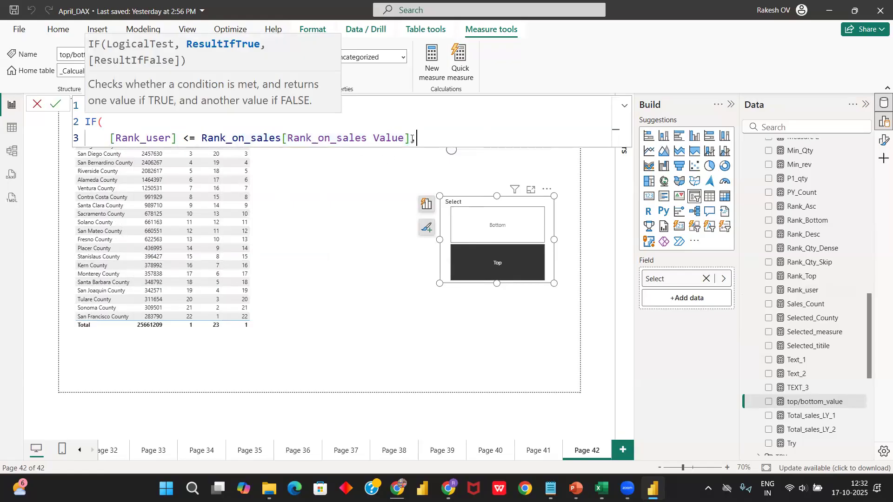
# - Make top/bottom_value return [Total sales] when the condition is true, close the IF, and commit the measure
pyautogui.hotkey('shift', 'Return')
pyautogui.write('t')
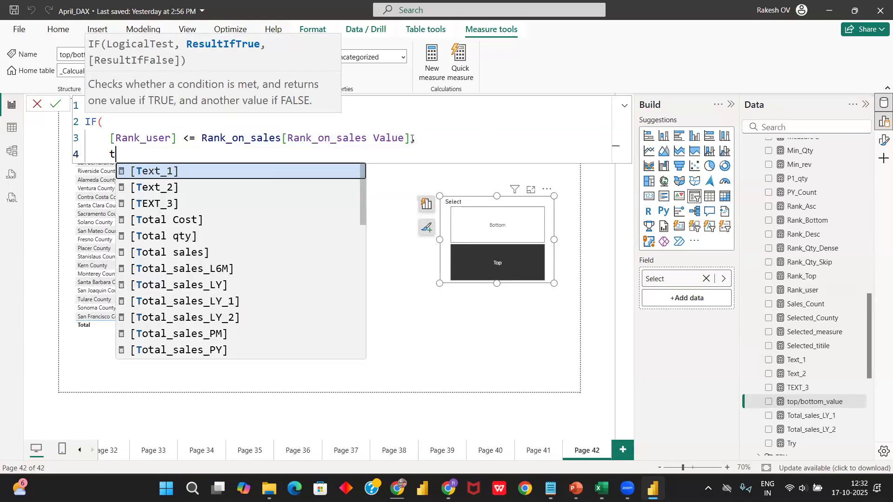
pyautogui.write('otal')
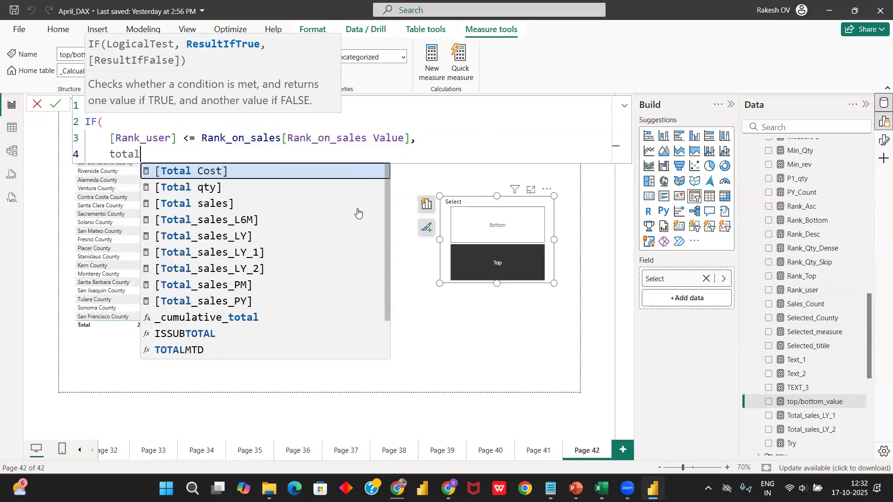
pyautogui.click(252, 206)
pyautogui.hotkey('shift', 'Return')
pyautogui.press('BackSpace')
pyautogui.write(')')
pyautogui.press('Return')
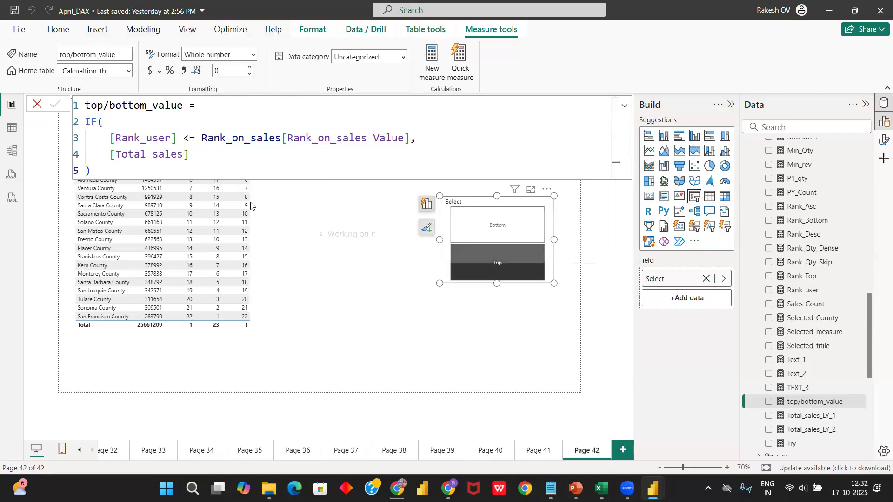
# - Add the top/bottom_value measure as a column in the county ranking table and review its formula
pyautogui.moveTo(813, 403); pyautogui.dragTo(295, 234)
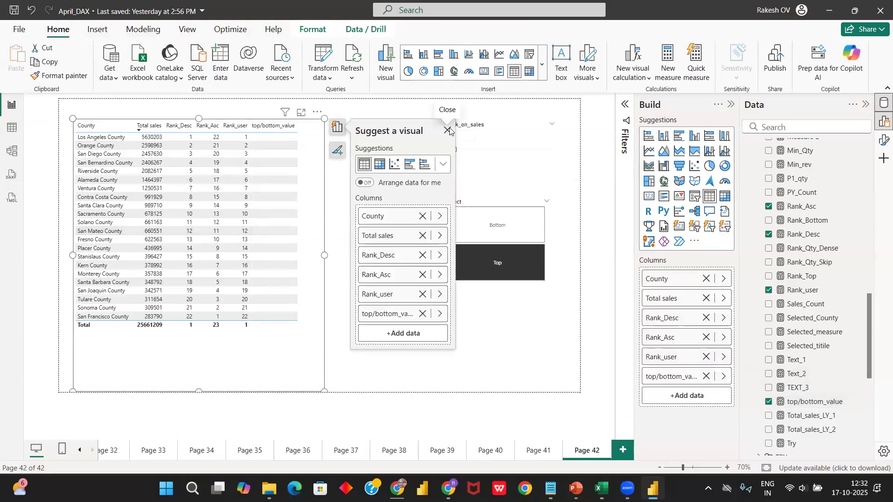
pyautogui.click(447, 133)
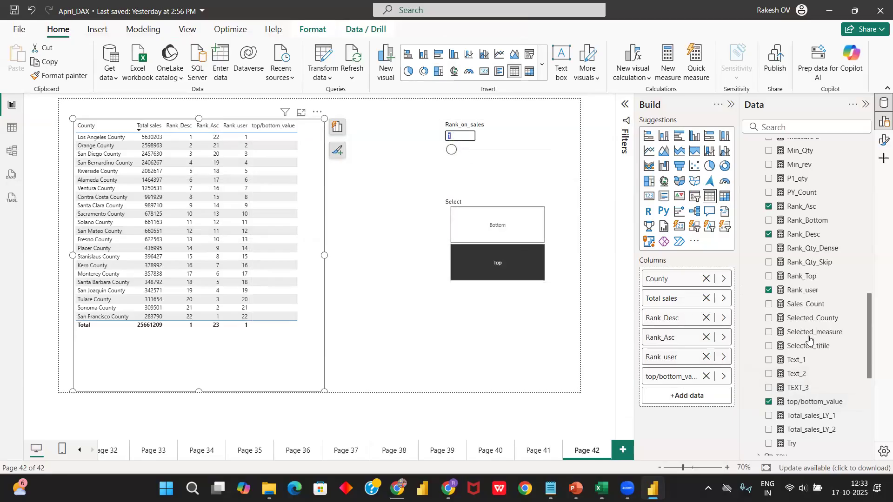
pyautogui.click(820, 402)
pyautogui.click(178, 137)
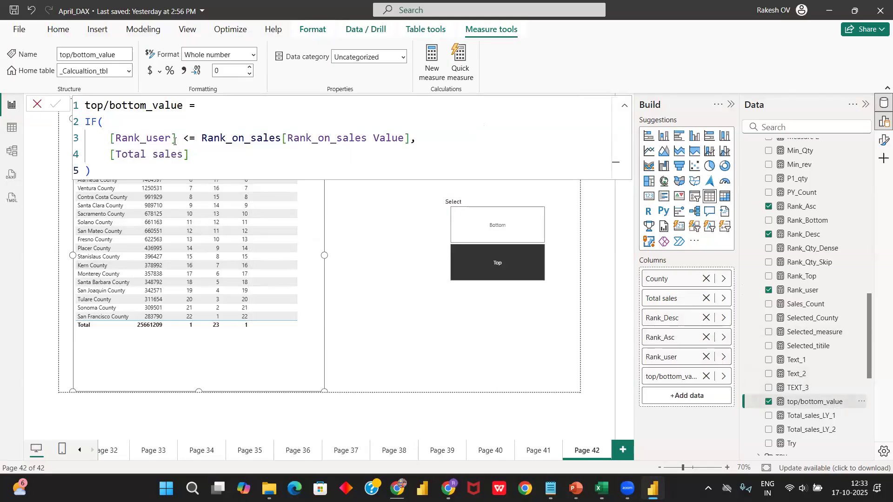
pyautogui.click(201, 137)
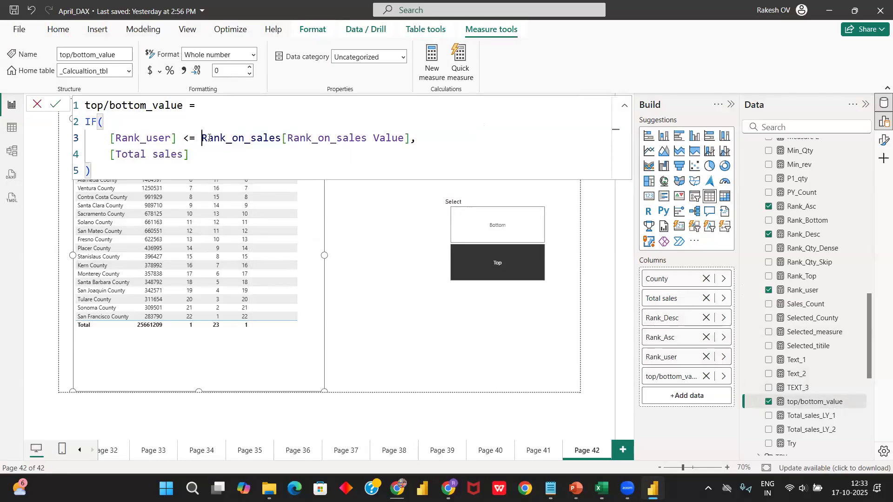
# - Test top/bottom_value by setting Rank_on_sales to 1 and 5 with Top selected, and switch the Select slicer to Bottom
pyautogui.click(496, 237)
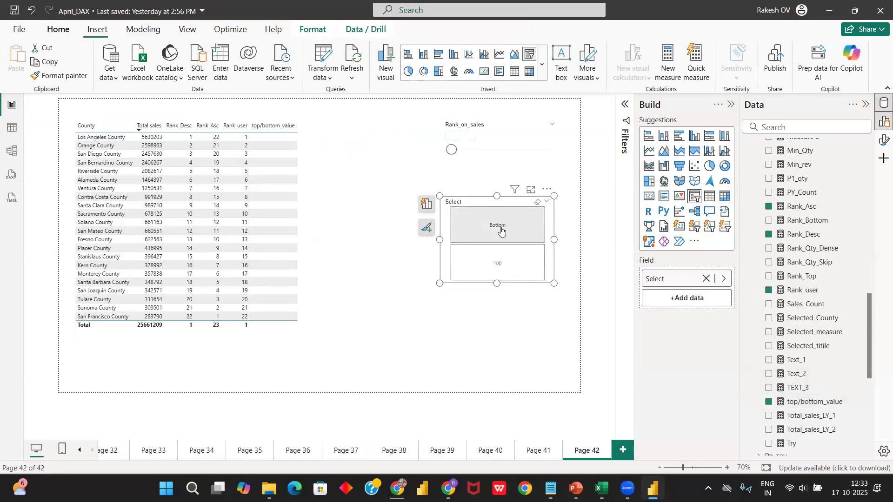
pyautogui.click(473, 138)
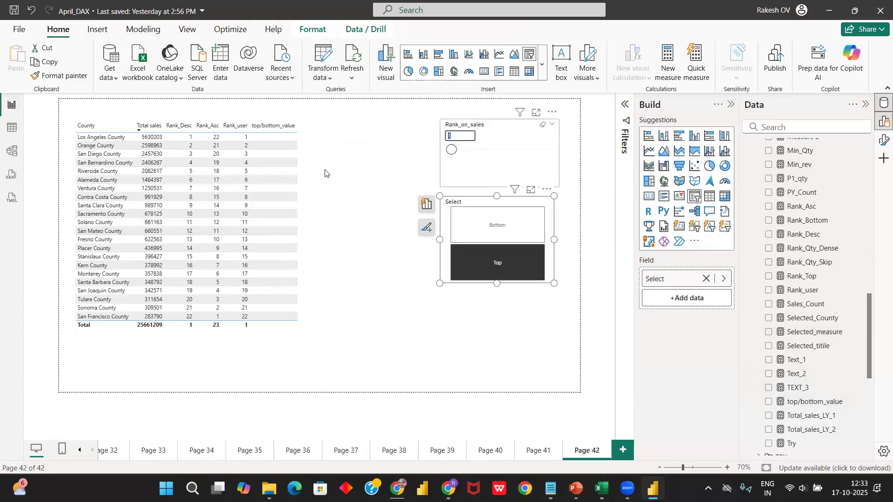
pyautogui.moveTo(452, 148)
pyautogui.mouseDown()
pyautogui.moveTo(484, 151)
pyautogui.moveTo(448, 156)
pyautogui.mouseUp()
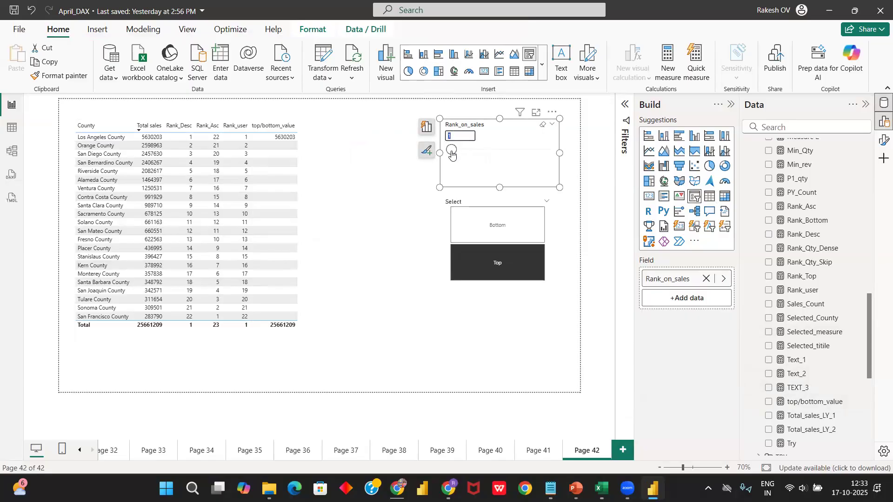
pyautogui.doubleClick(453, 135)
pyautogui.write('5')
pyautogui.press('Return')
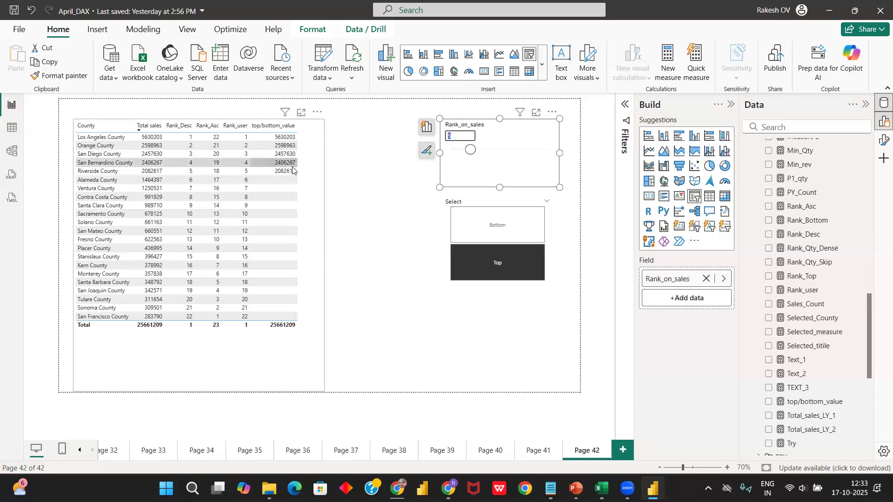
pyautogui.click(483, 231)
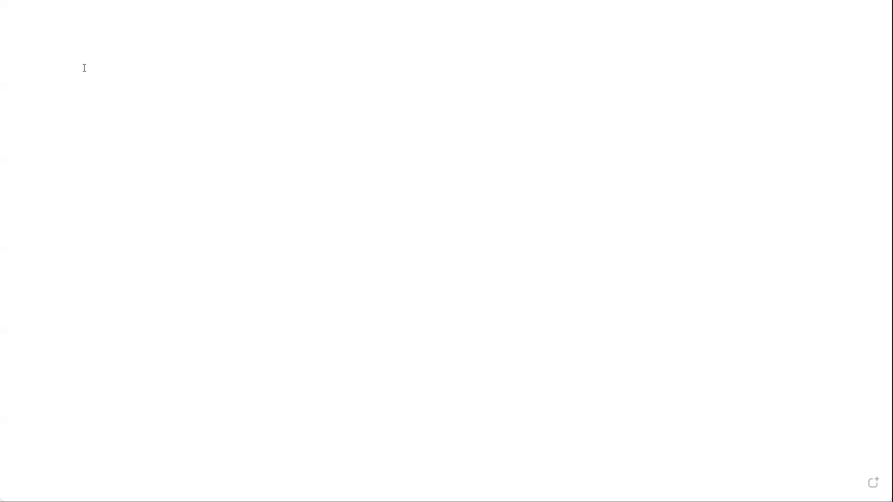
# - On a blank whiteboard, list the measures on separate lines: Total sales, Rank_desc, Rank_Asc, Rank_user and Final
pyautogui.click(95, 56)
pyautogui.write('Total sales')
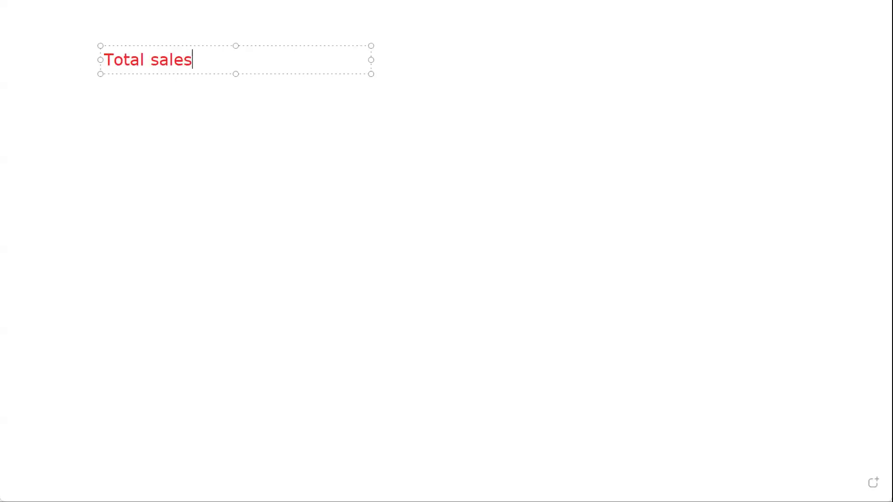
pyautogui.press('Return')
pyautogui.write('Rank_desc')
pyautogui.press('Return')
pyautogui.write('Rank')
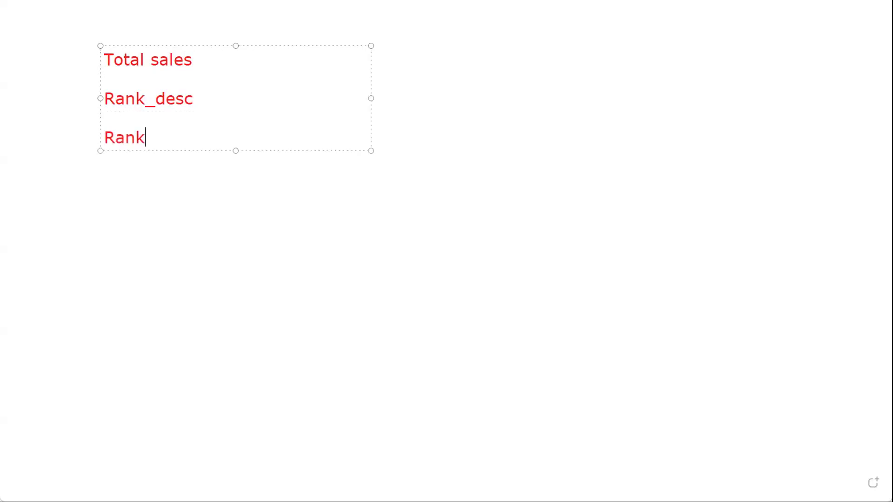
pyautogui.write('_Asc')
pyautogui.press('Return')
pyautogui.write('Rank_')
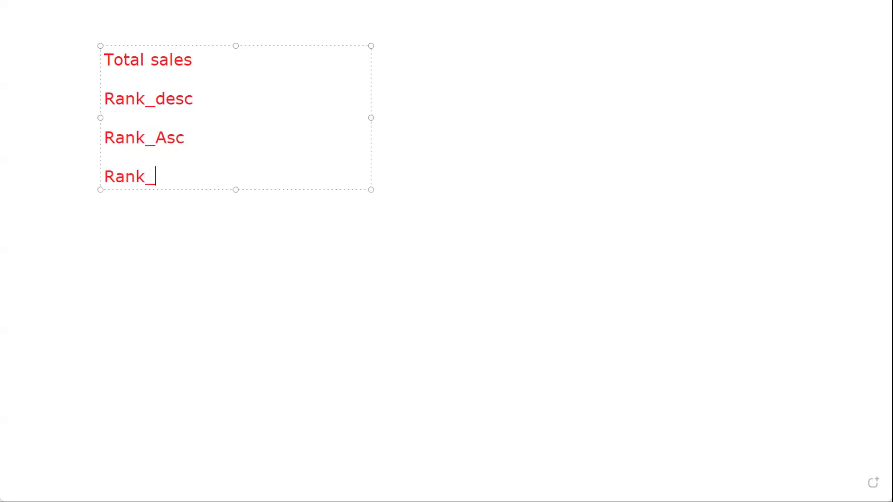
pyautogui.write('user')
pyautogui.press('Return')
pyautogui.write('Final')
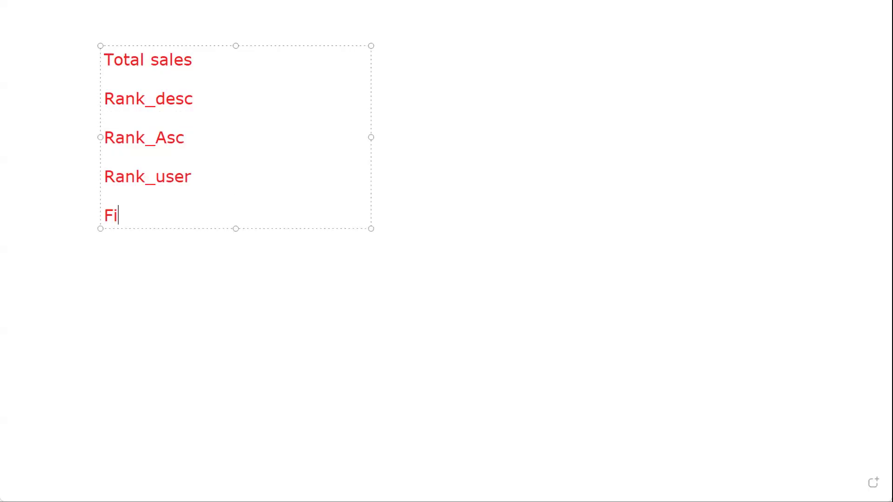
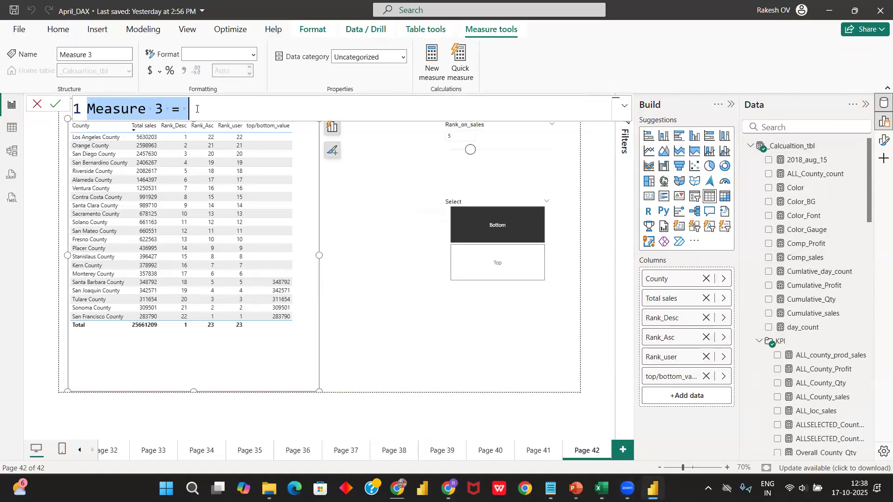
# - Name the new measure Top/Bottom_Concept and open a second line for its formula
pyautogui.press('BackSpace')
pyautogui.write('Top/Bottom/')
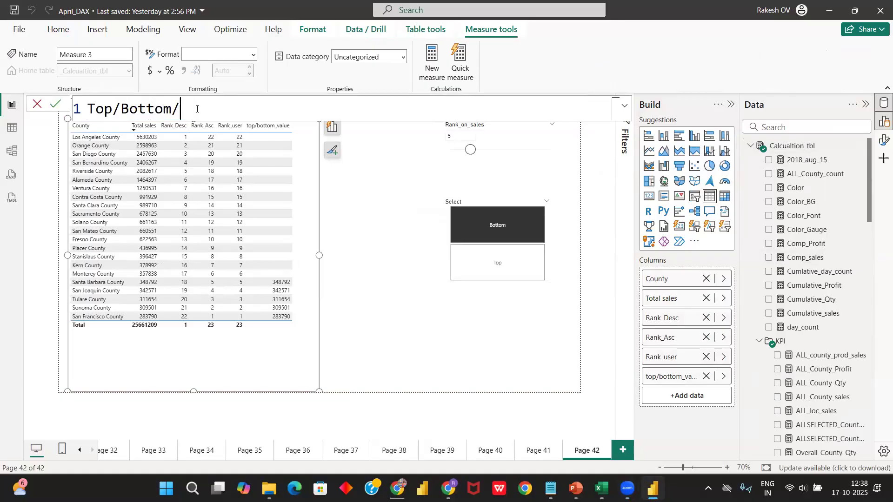
pyautogui.press('BackSpace')
pyautogui.write('_Concept =')
pyautogui.hotkey('shift', 'Return')
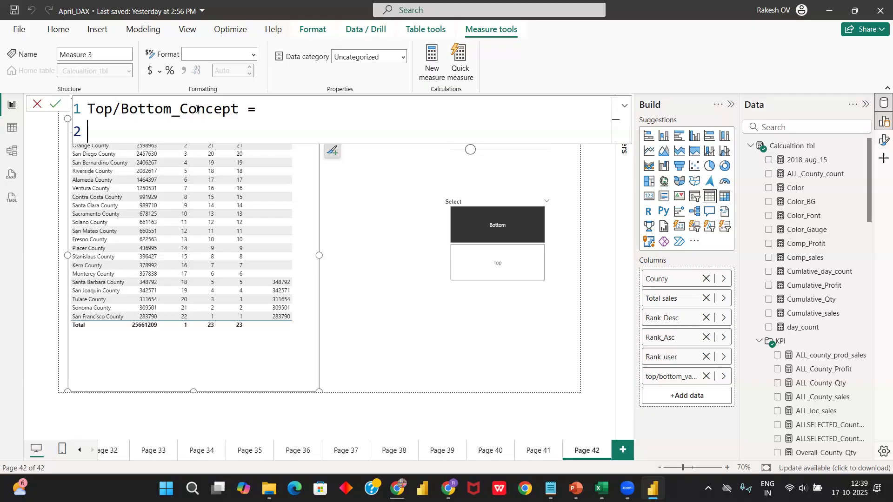
# - Declare a variable named _rank_desc on the second line of the Top/Bottom_Concept formula, followed by an equals sign
pyautogui.write('var')
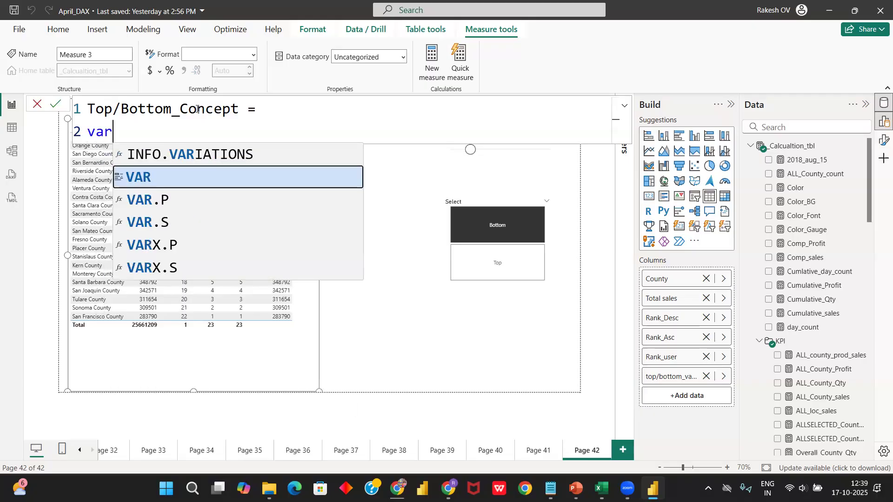
pyautogui.press('Tab')
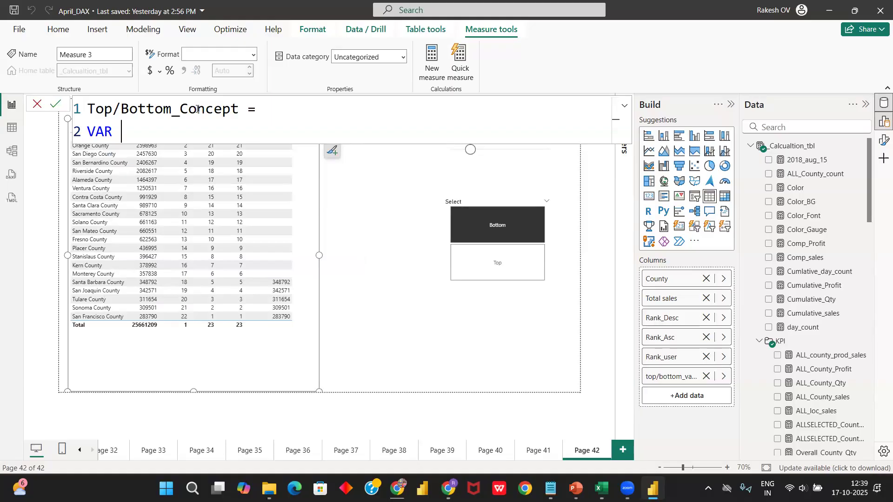
pyautogui.write('_rank_ds')
pyautogui.press('BackSpace')
pyautogui.write('dsc')
pyautogui.press('BackSpace')
pyautogui.press('BackSpace')
pyautogui.write('esc')
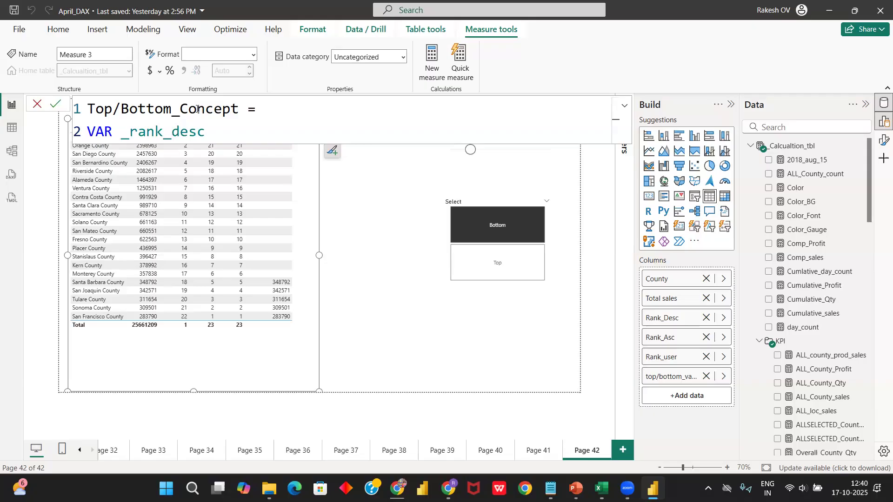
pyautogui.doubleClick(129, 135)
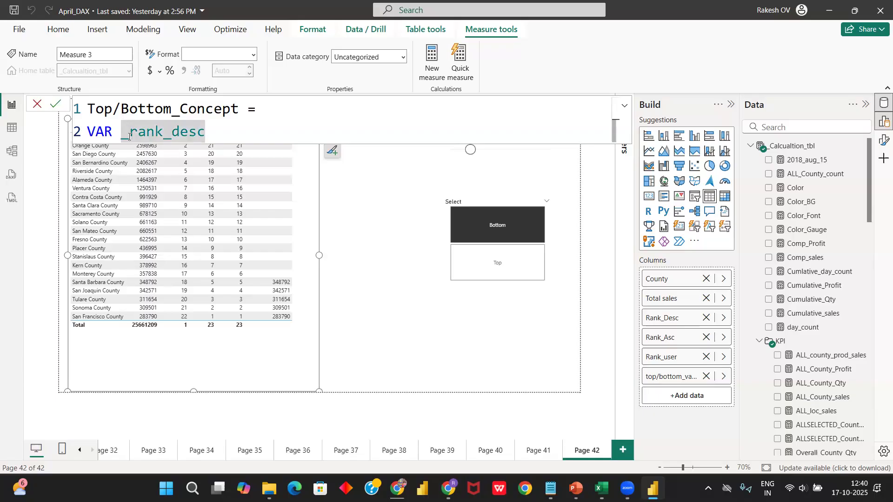
pyautogui.click(231, 133)
pyautogui.write('=')
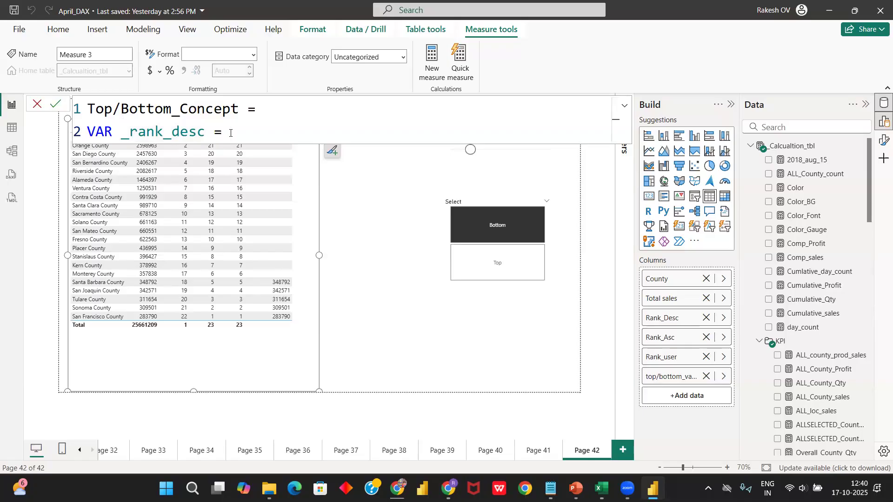
pyautogui.moveTo(206, 134); pyautogui.dragTo(121, 138)
pyautogui.click(236, 136)
pyautogui.write('""Ok')
pyautogui.press('Right')
pyautogui.press('BackSpace')
pyautogui.press('BackSpace')
pyautogui.press('BackSpace')
pyautogui.press('BackSpace')
pyautogui.write('123')
pyautogui.press('BackSpace')
pyautogui.press('BackSpace')
pyautogui.press('BackSpace')
# - Start the _rank_desc definition on an indented new line with RANKX over ALL(Dim_Location_Data[County])
pyautogui.hotkey('shift', 'Return')
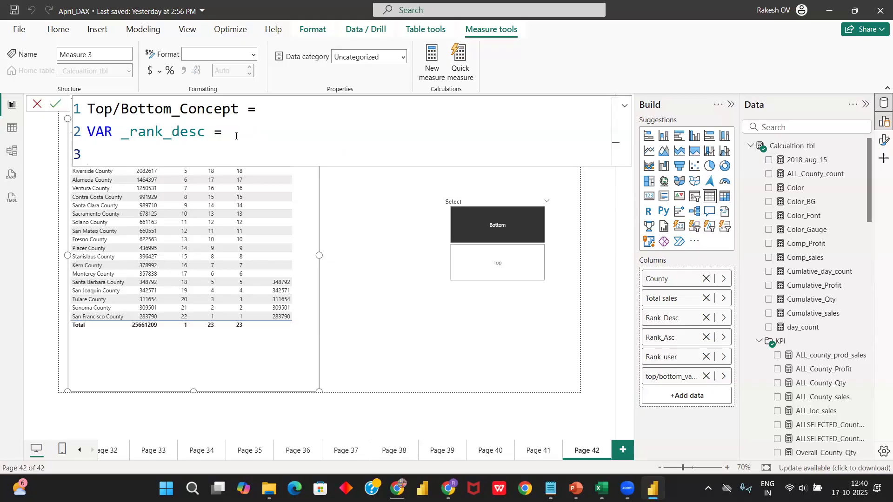
pyautogui.press('Tab')
pyautogui.write('rank')
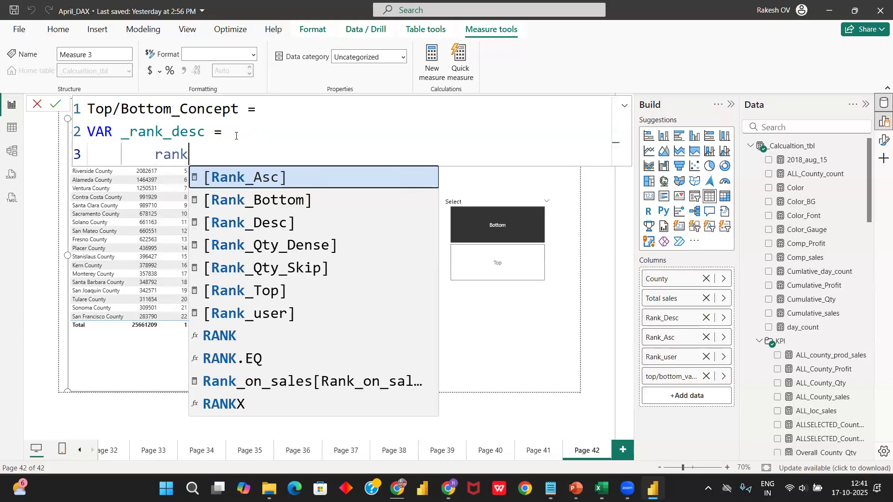
pyautogui.press('Up')
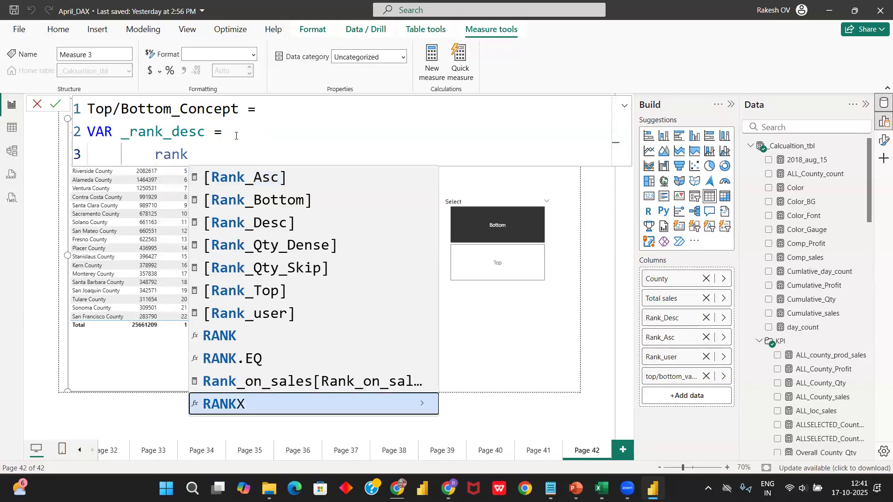
pyautogui.press('Tab')
pyautogui.hotkey('shift', 'Return')
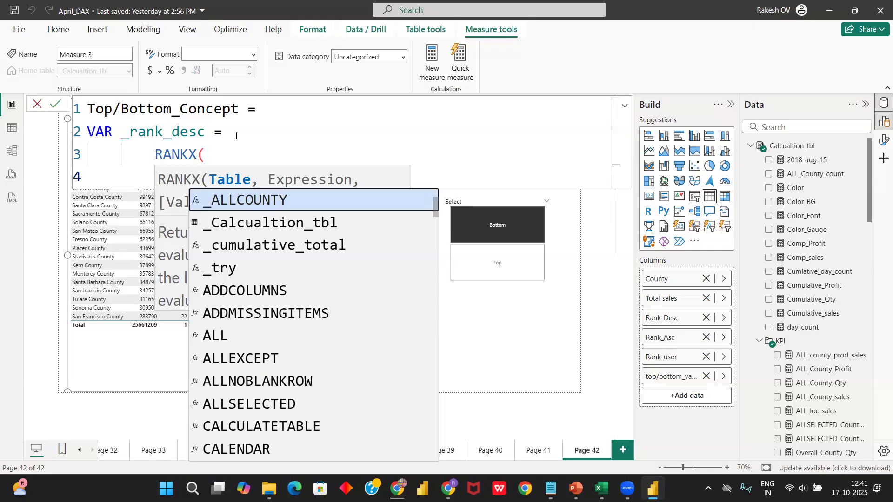
pyautogui.write('all')
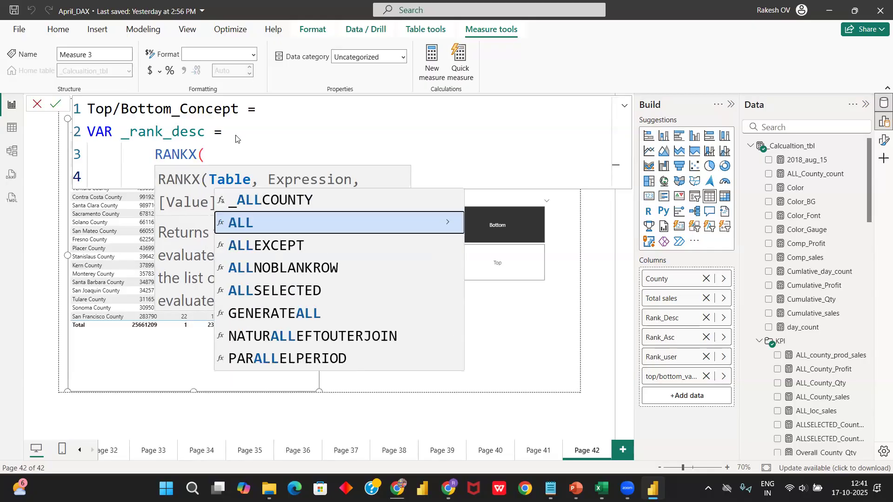
pyautogui.press('Tab')
pyautogui.write('locatio')
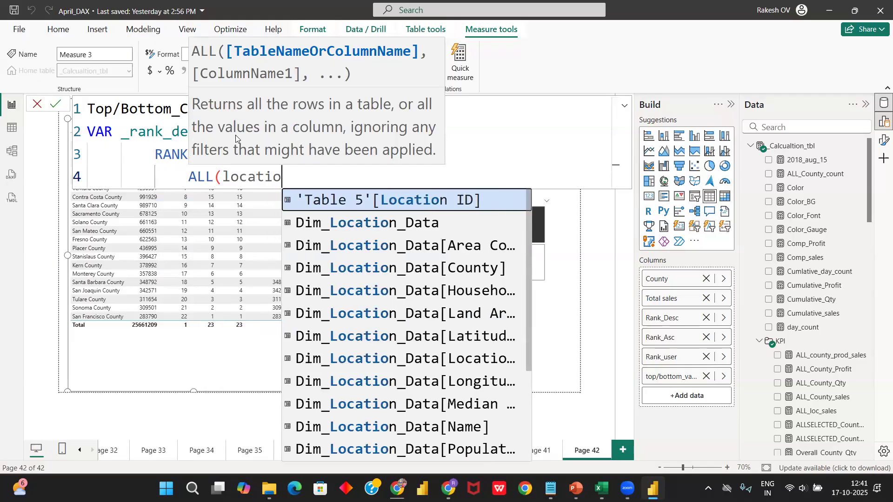
pyautogui.write('n')
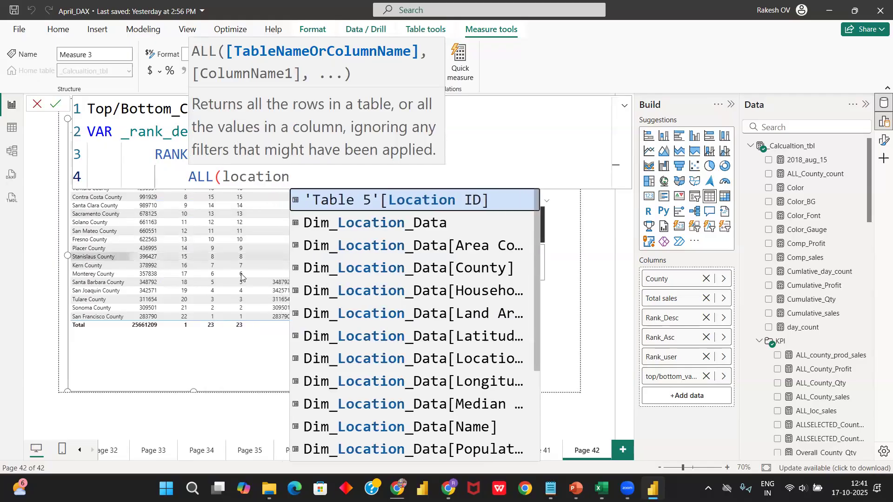
pyautogui.click(332, 269)
pyautogui.write(')')
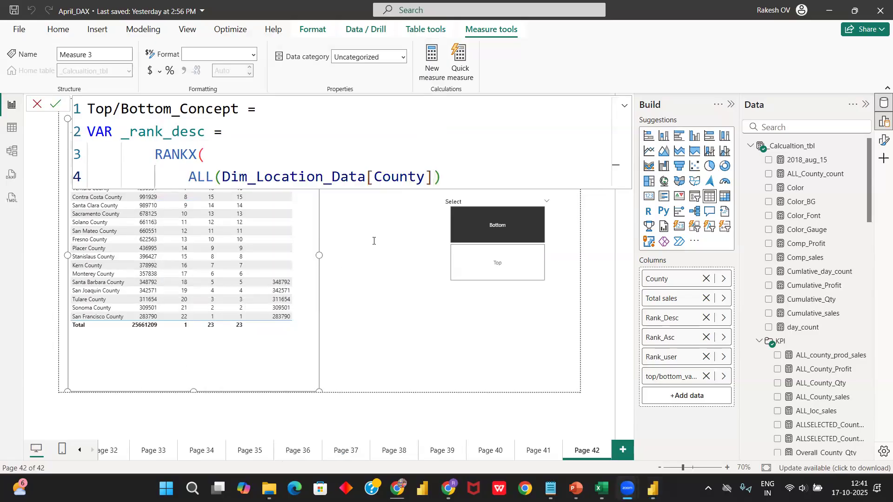
pyautogui.write(',')
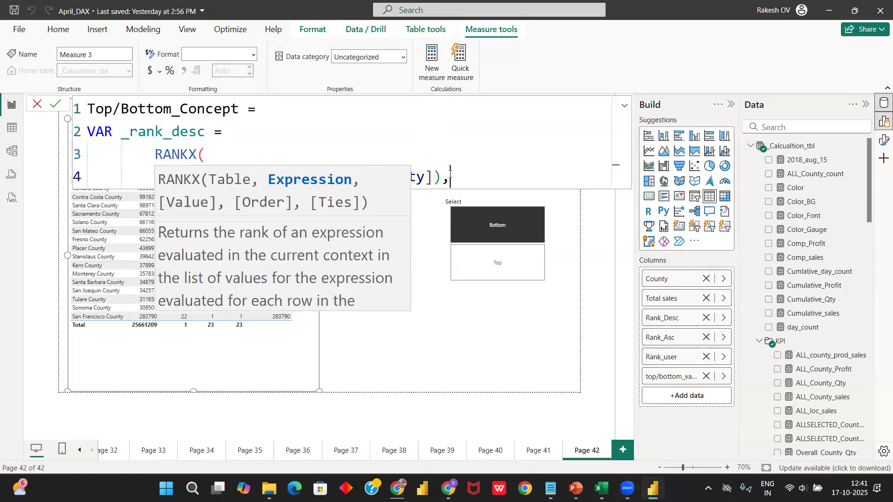
# - Complete the RANKX arguments with [Total sales] as the expression, a blank value argument, DESC order and Dense ties
pyautogui.hotkey('shift', 'Return')
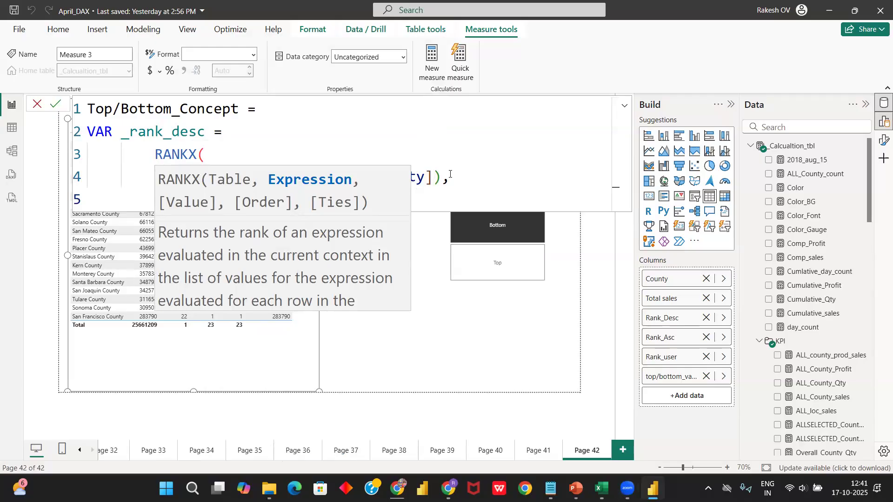
pyautogui.write('total')
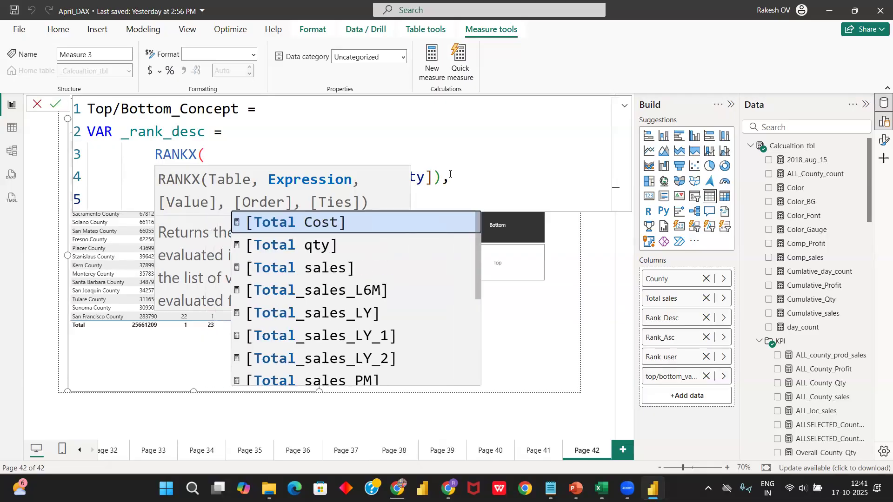
pyautogui.click(357, 261)
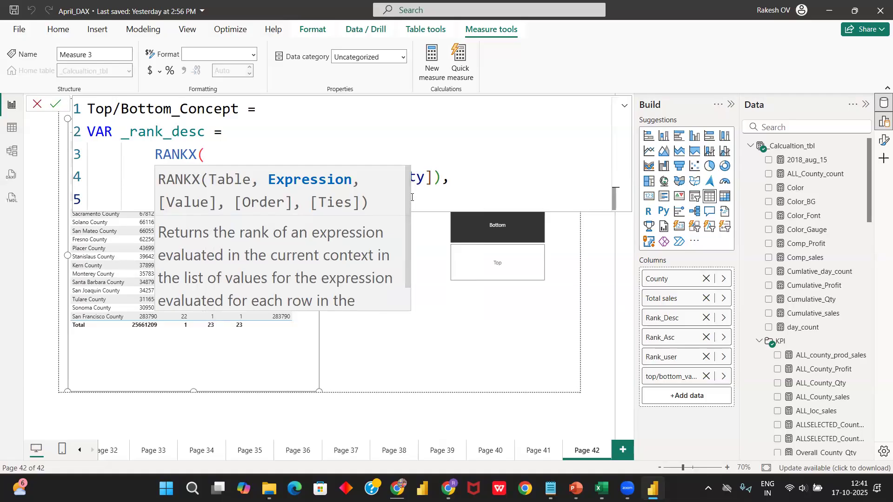
pyautogui.write(',,')
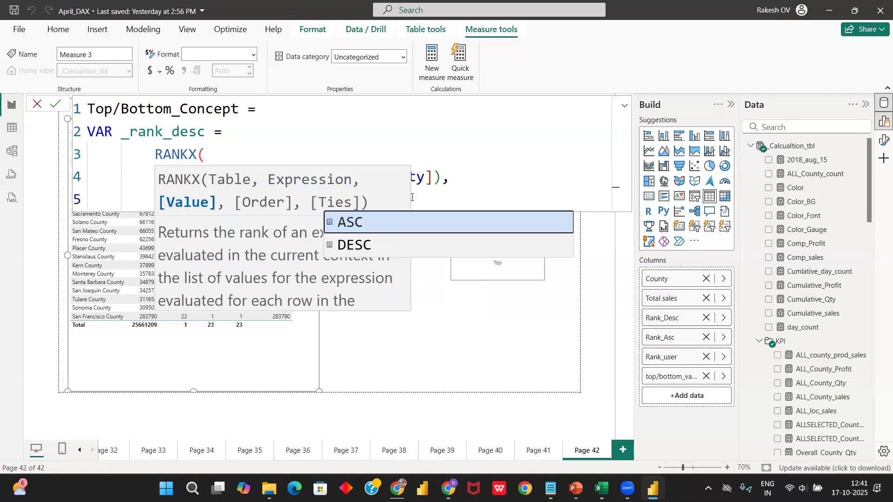
pyautogui.click(374, 246)
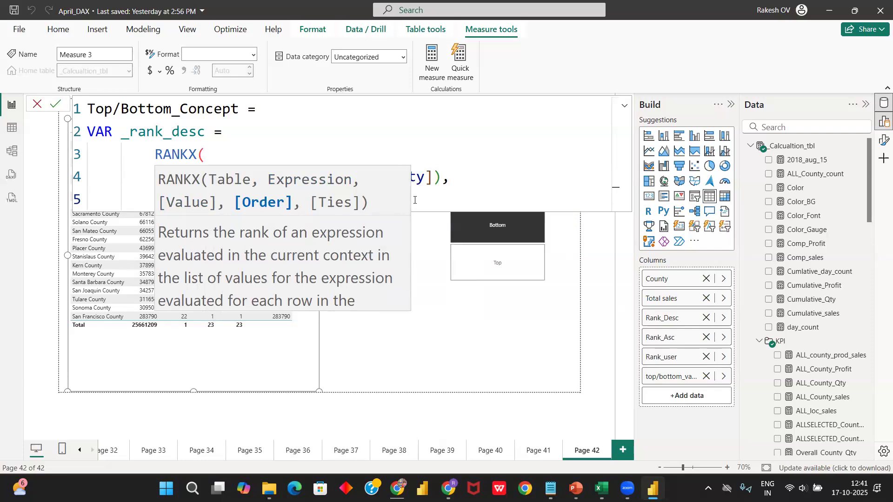
pyautogui.write(',')
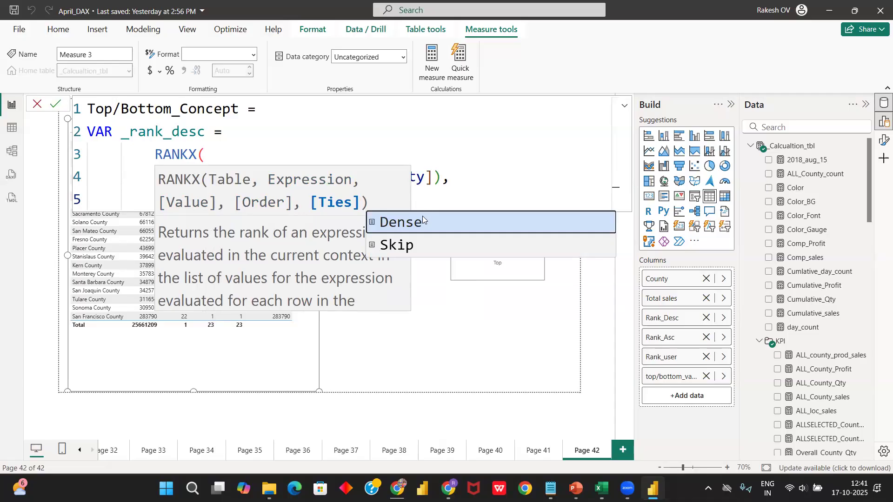
pyautogui.click(424, 219)
pyautogui.click(424, 180)
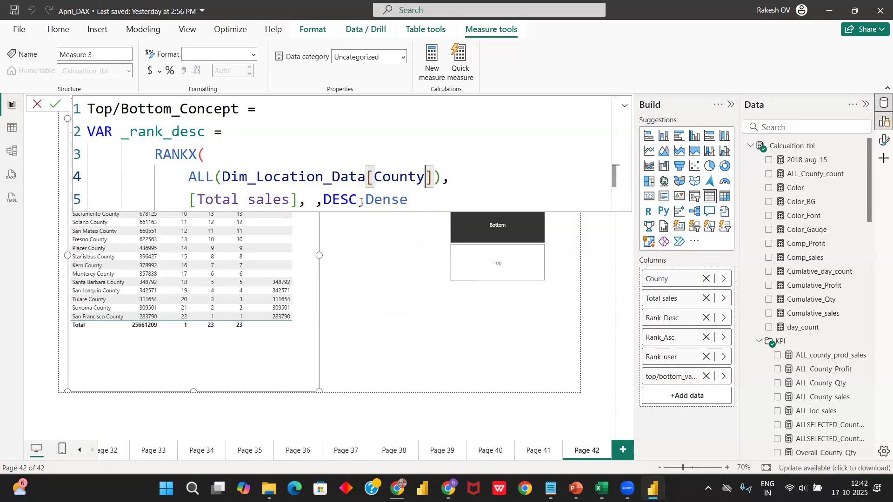
# - Put DESC and Dense on their own lines and close the RANKX function with a parenthesis on line 8
pyautogui.click(325, 200)
pyautogui.hotkey('shift', 'Return')
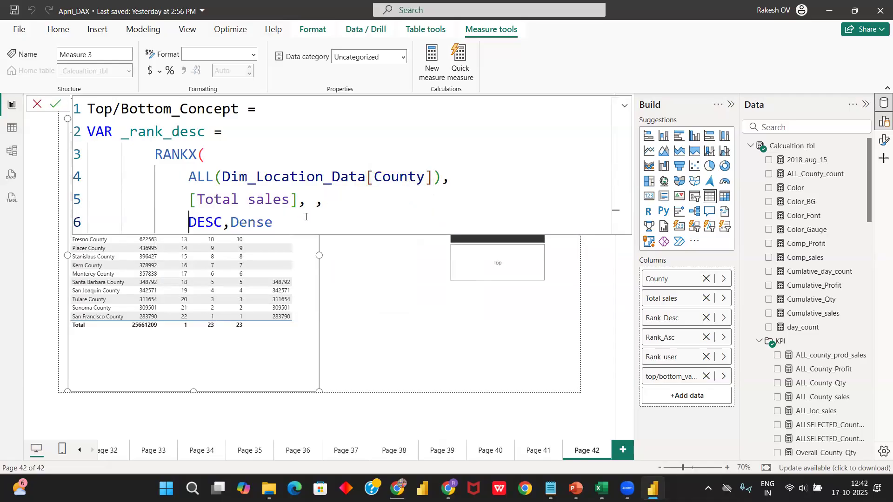
pyautogui.click(247, 232)
pyautogui.hotkey('shift', 'Return')
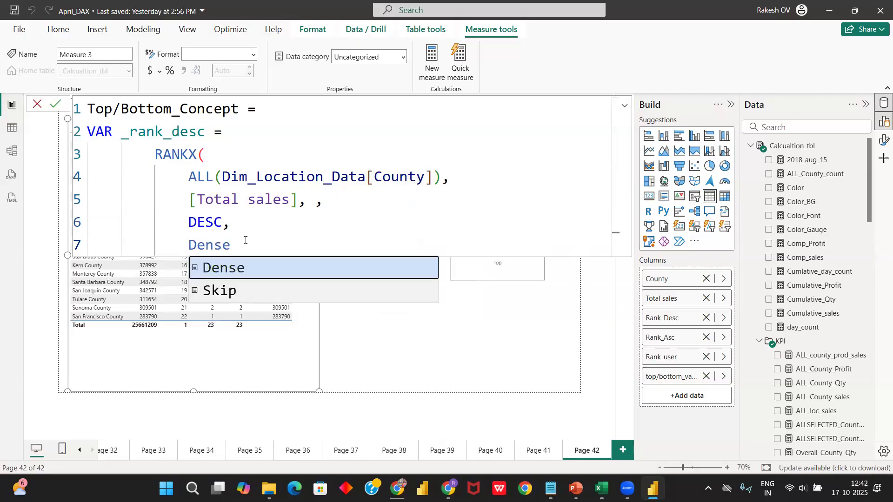
pyautogui.click(245, 240)
pyautogui.hotkey('shift', 'Return')
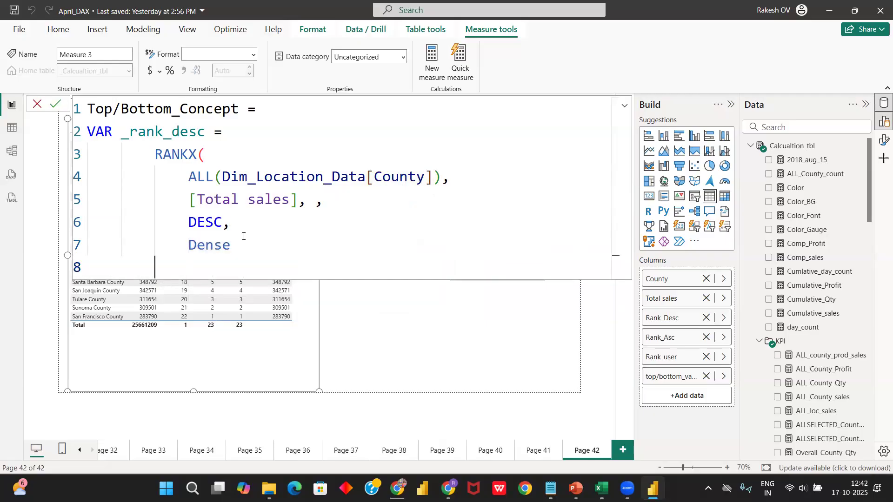
pyautogui.write(')')
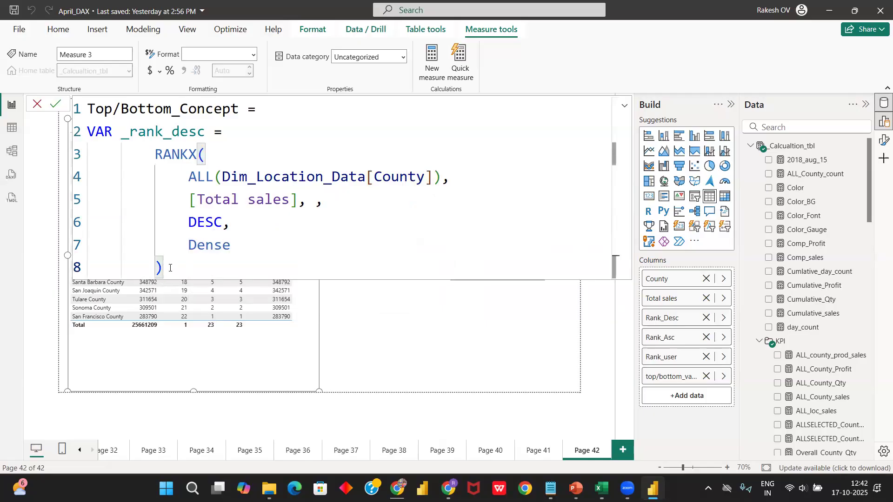
pyautogui.scroll(-2, 170, 265)
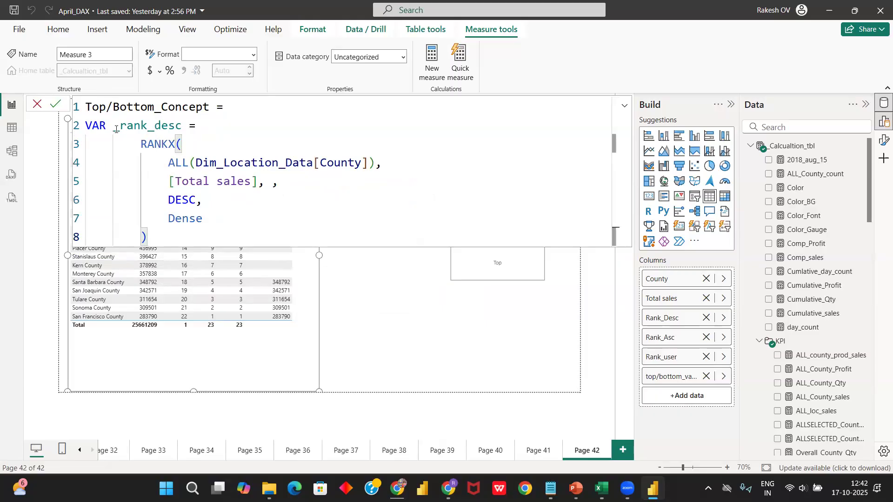
pyautogui.moveTo(114, 125); pyautogui.dragTo(180, 124)
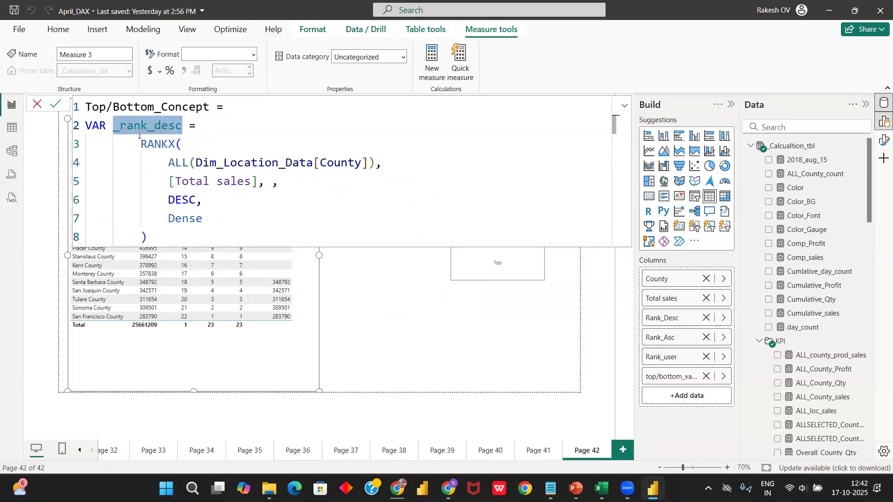
pyautogui.moveTo(141, 144); pyautogui.dragTo(152, 236)
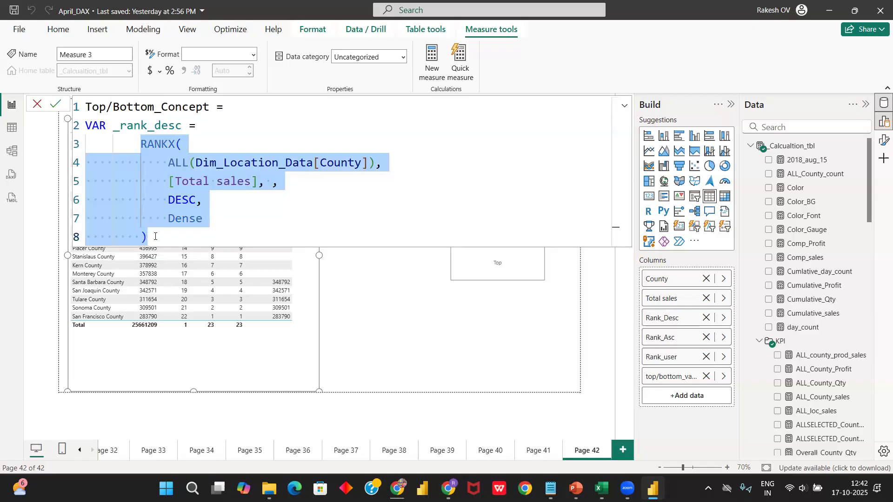
# - Declare a second variable named _rank_asc below the RANKX block and open an indented line for its definition
pyautogui.click(152, 236)
pyautogui.press('Return')
pyautogui.press('BackSpace')
pyautogui.press('BackSpace')
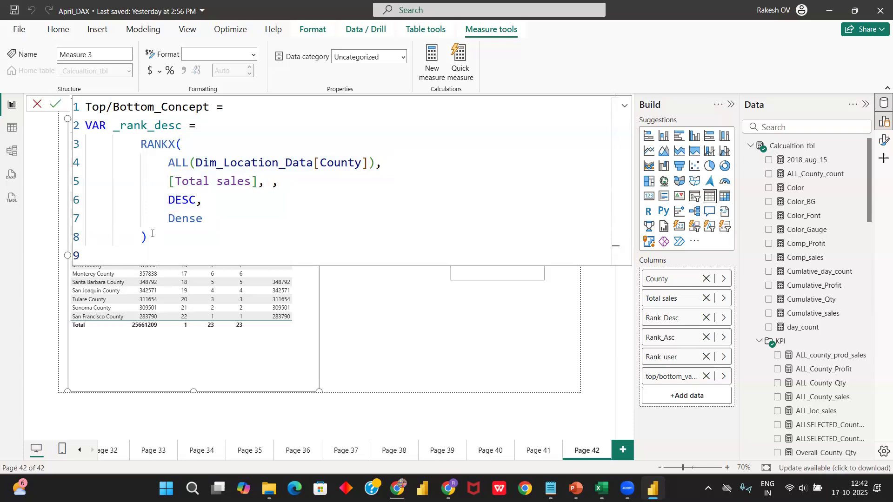
pyautogui.write('var _rank_asc =')
pyautogui.hotkey('shift', 'Return')
pyautogui.press('Tab')
pyautogui.press('Tab')
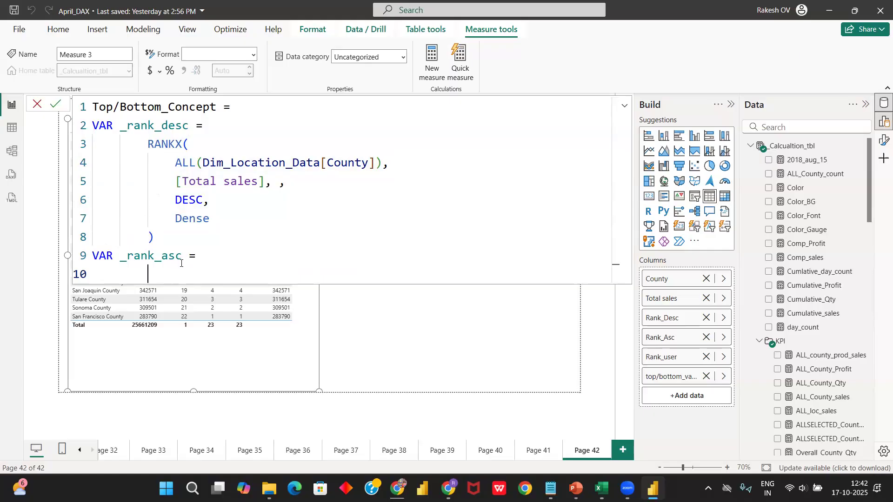
# - Begin the _rank_asc definition with RANKX over ALL(Dim_Location_Data[County]) on a separate line
pyautogui.scroll(-3, 169, 266)
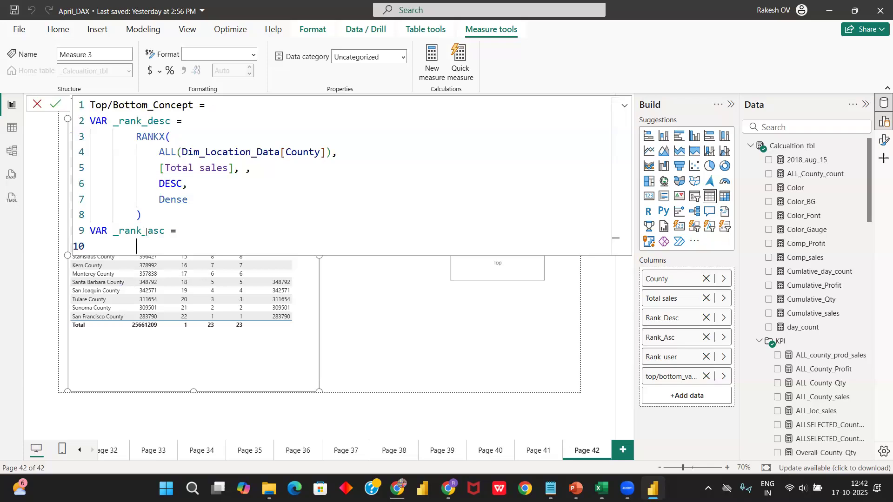
pyautogui.write('rankx(')
pyautogui.hotkey('shift', 'Return')
pyautogui.write('a')
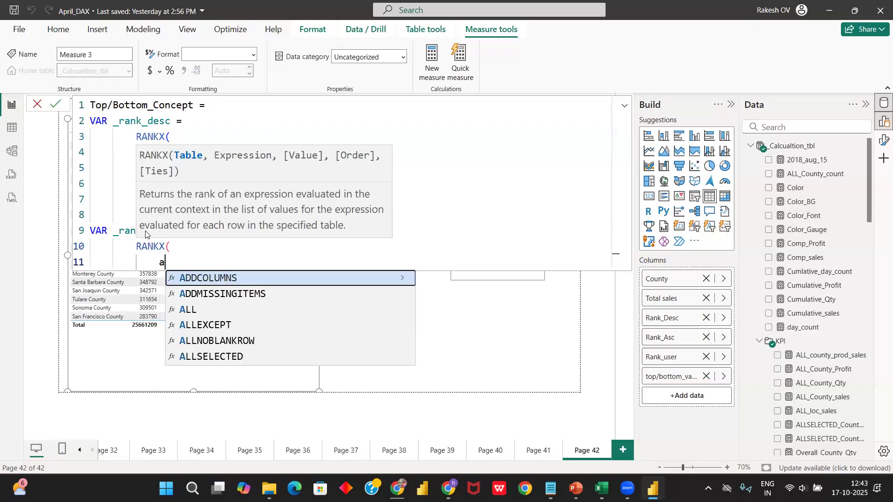
pyautogui.write('ll(loca')
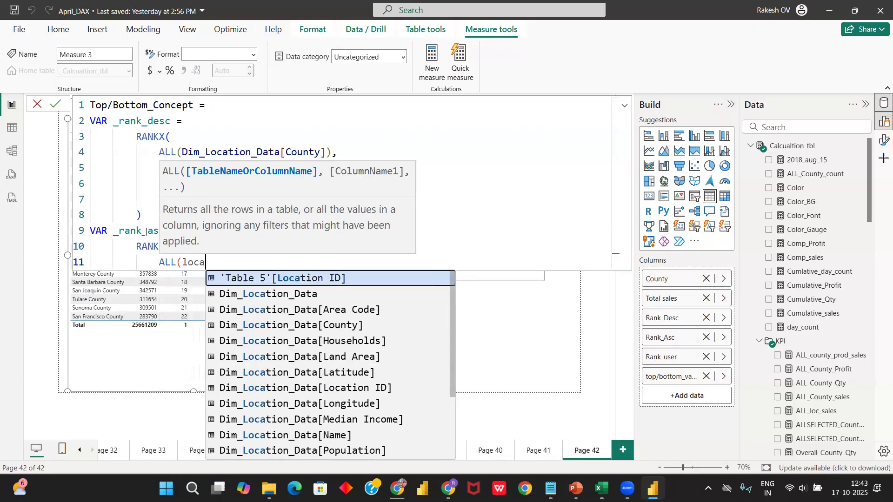
pyautogui.write('tion')
pyautogui.press('Down')
pyautogui.press('Down')
pyautogui.press('Down')
pyautogui.press('Tab')
pyautogui.write(')')
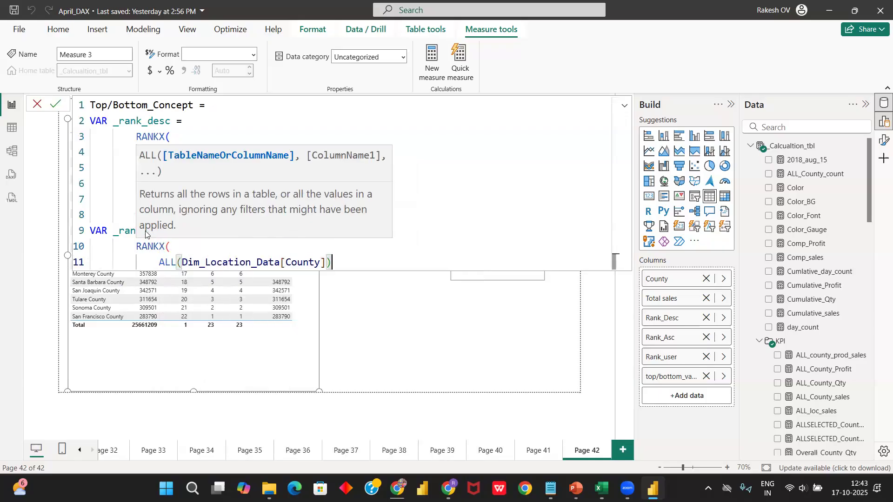
# - Add [Total sales] on a new line as the expression of the _rank_asc RANKX function
pyautogui.write(',')
pyautogui.hotkey('shift', 'Return')
pyautogui.write('total')
pyautogui.press('Down')
pyautogui.press('Down')
pyautogui.press('Tab')
pyautogui.write(',')
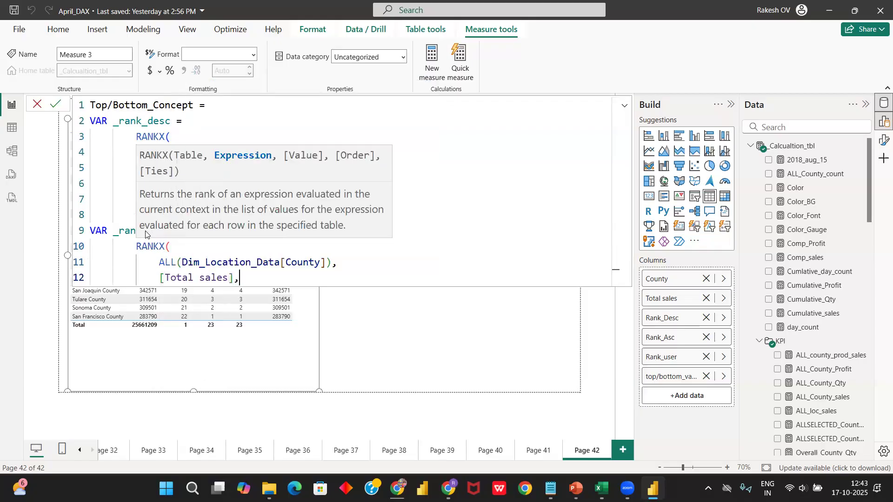
# - Skip the value argument of the _rank_asc RANKX, add ASC and Dense on separate lines, and close the function with a parenthesis
pyautogui.write(' ,')
pyautogui.hotkey('shift', 'Return')
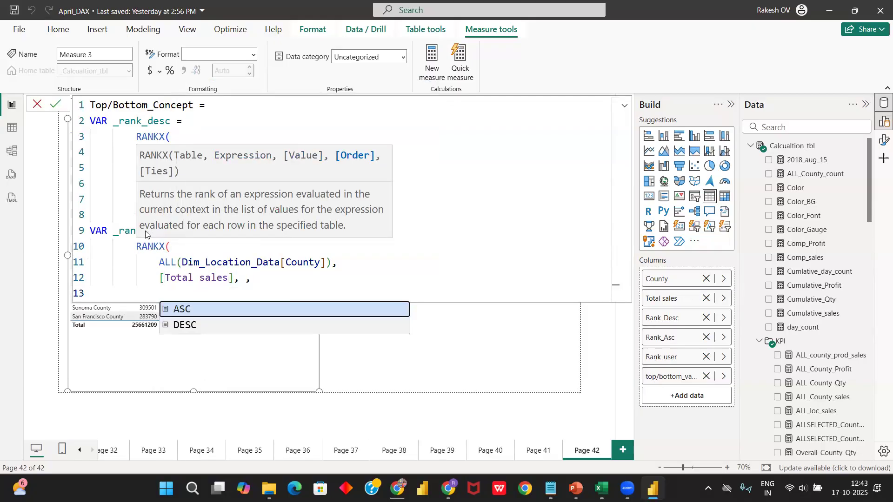
pyautogui.press('Tab')
pyautogui.write(',')
pyautogui.hotkey('shift', 'Return')
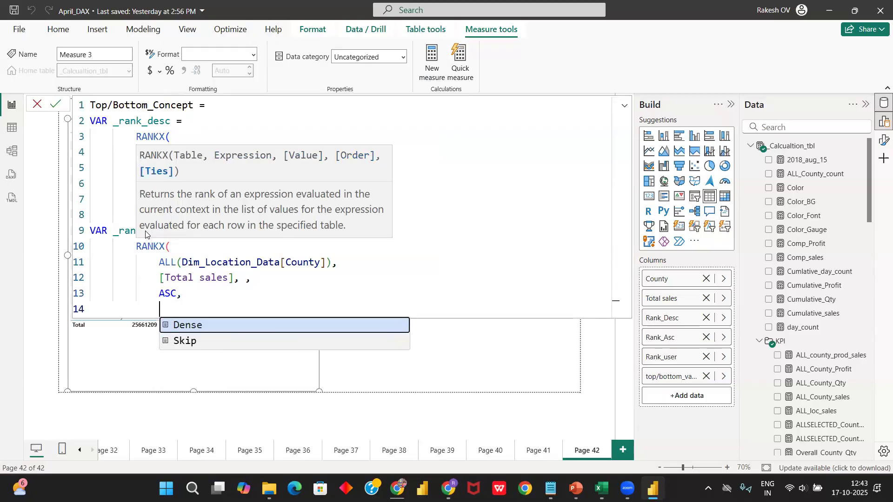
pyautogui.press('Tab')
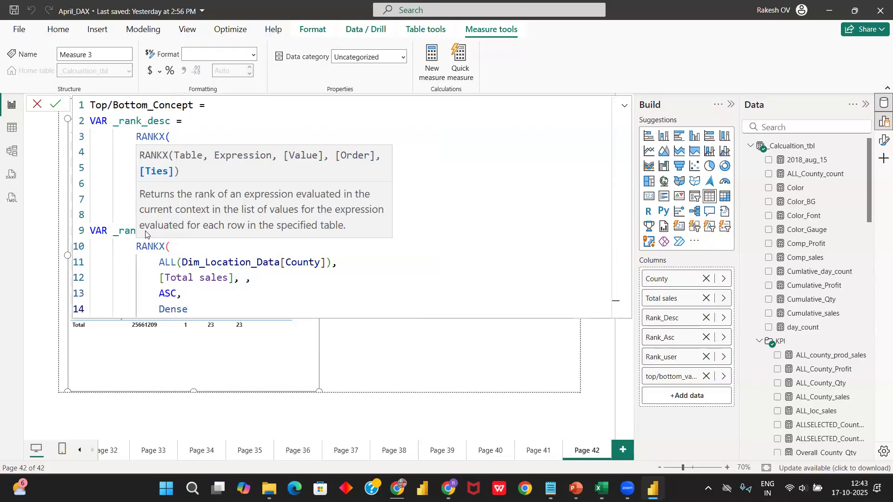
pyautogui.hotkey('shift', 'Return')
pyautogui.write(')')
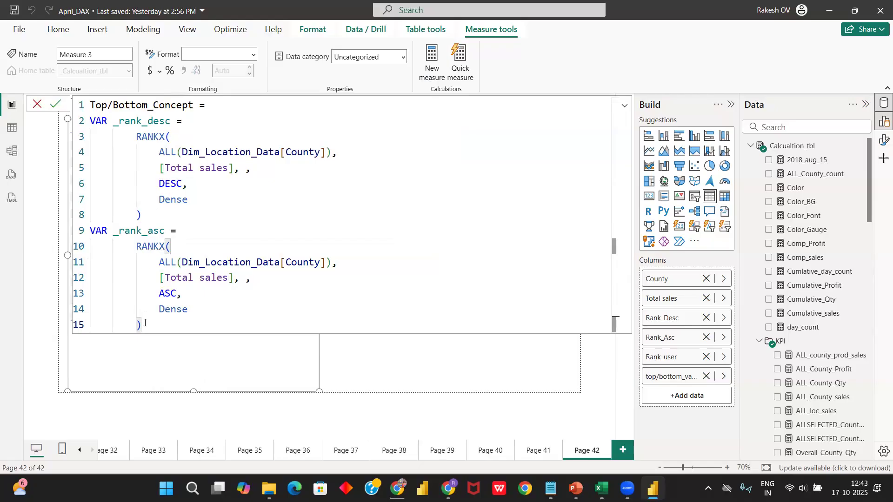
# - Declare a third variable named _rank_user below the _rank_asc block, with a new line for its definition
pyautogui.scroll(-2, 144, 323)
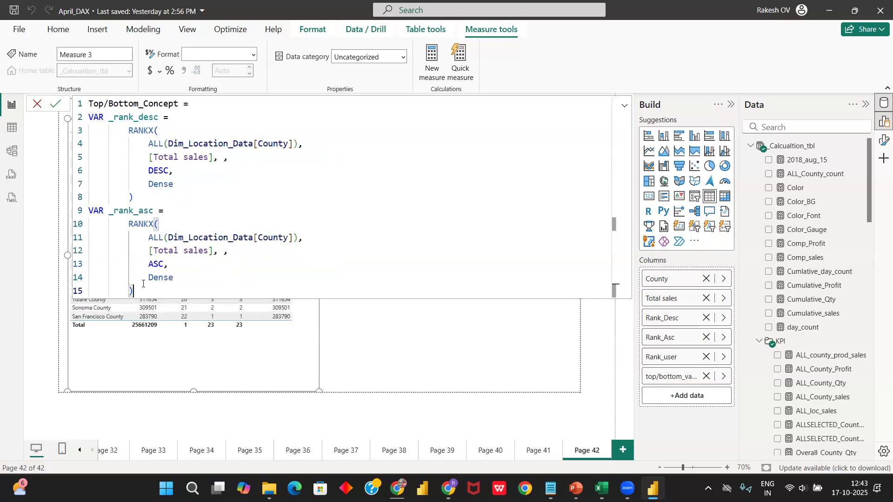
pyautogui.hotkey('shift', 'Return')
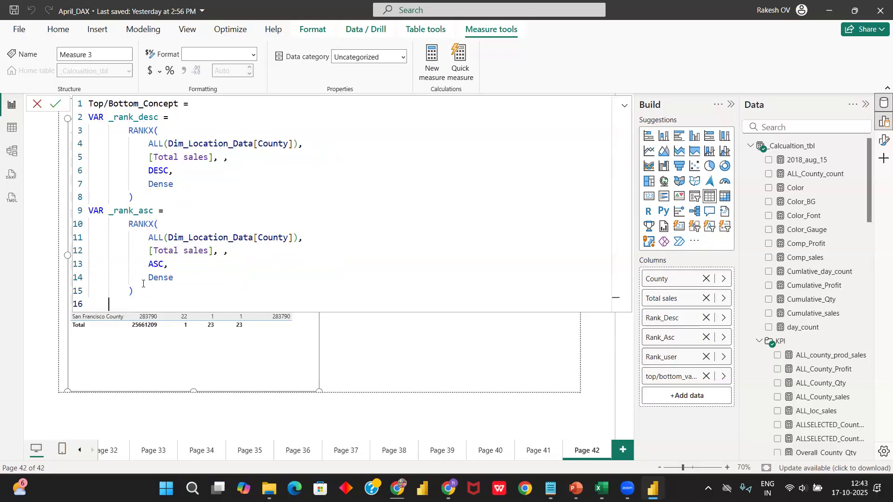
pyautogui.write('var')
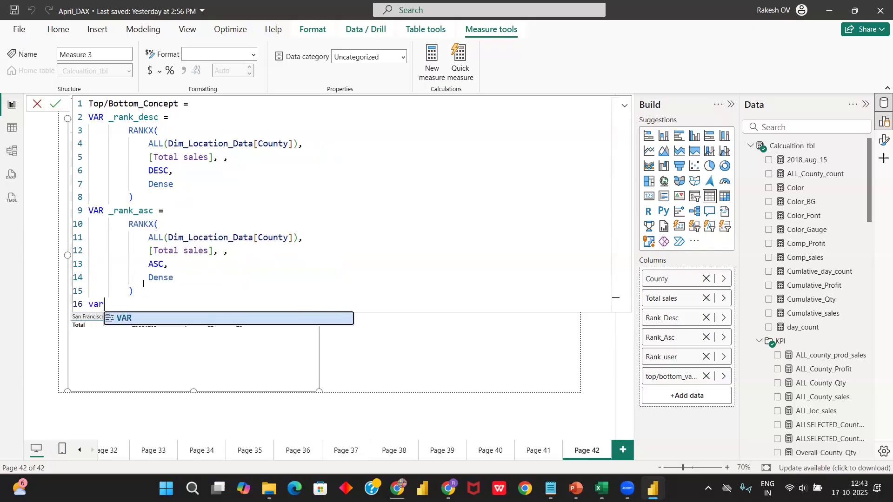
pyautogui.press('Tab')
pyautogui.write('_ran')
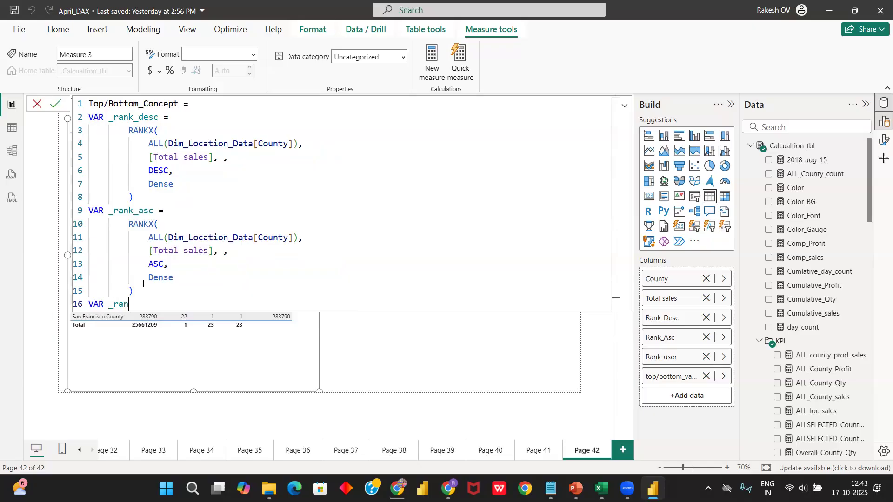
pyautogui.write('k_user =')
pyautogui.hotkey('shift', 'Return')
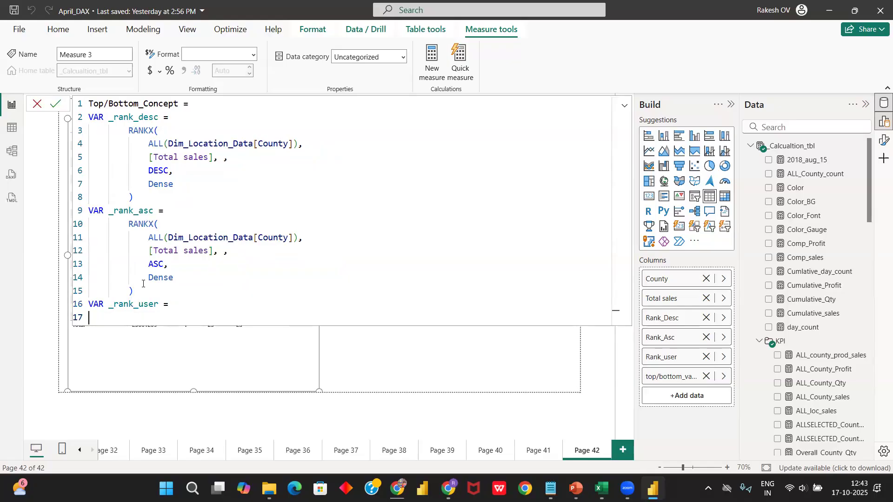
# - Begin the _rank_user definition with an indented IF testing SELECTEDVALUE(User_selection[Select]) = "Top" on its own line
pyautogui.press('Tab')
pyautogui.write('IF(')
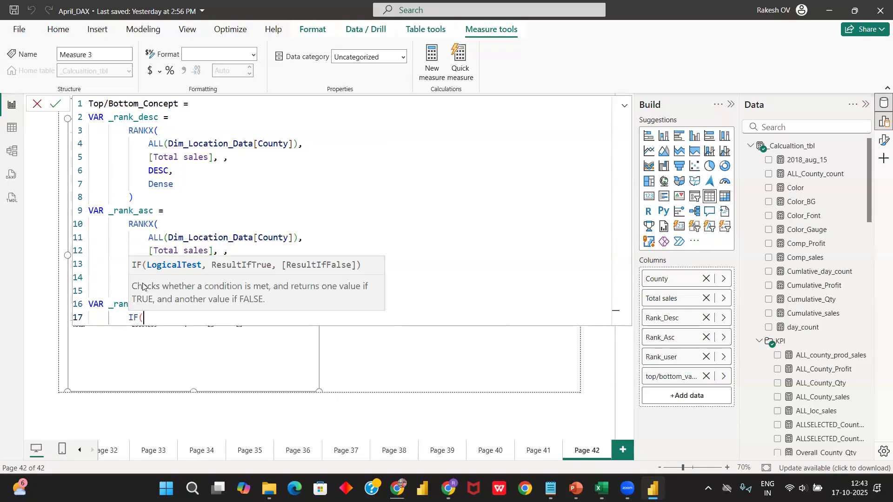
pyautogui.hotkey('shift', 'Return')
pyautogui.write('sele')
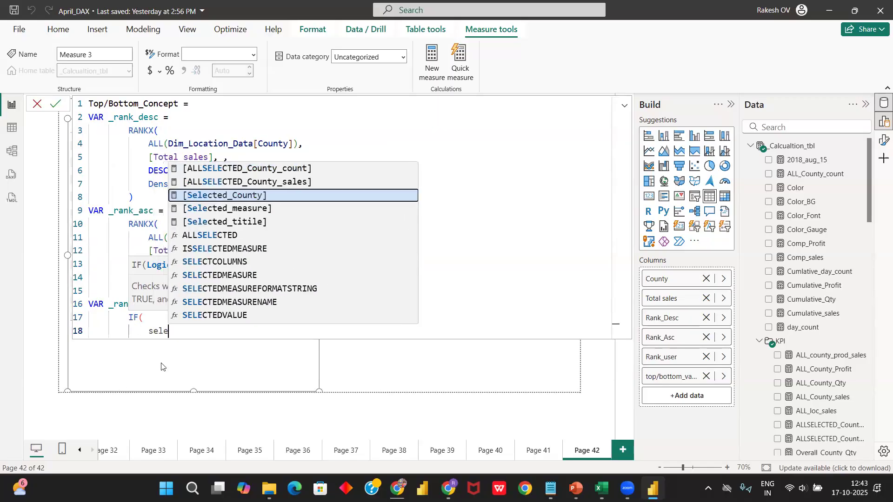
pyautogui.click(207, 316)
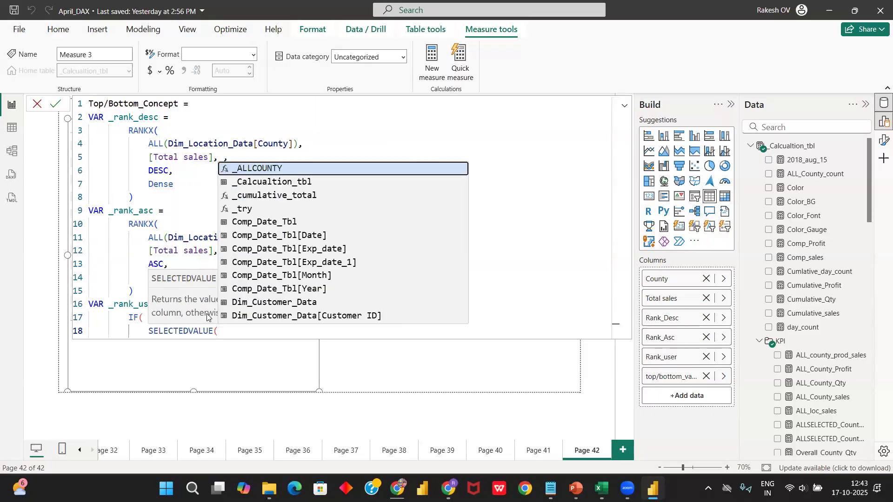
pyautogui.write('user')
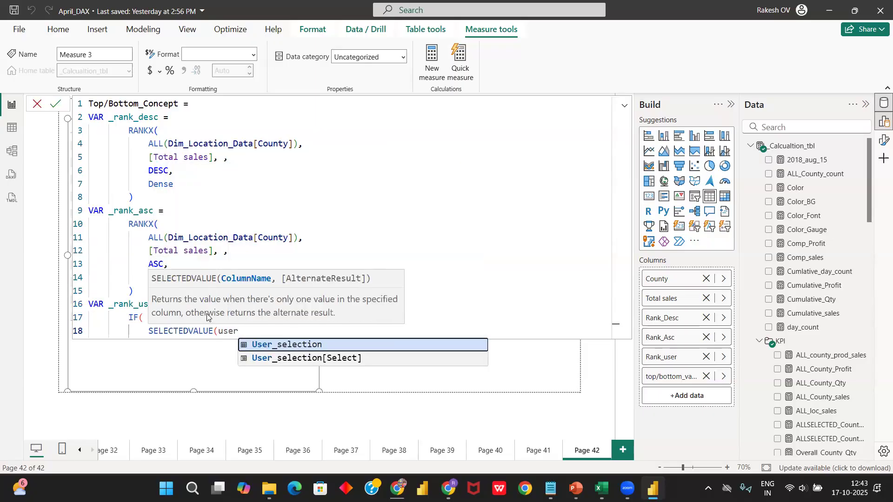
pyautogui.click(286, 358)
pyautogui.write(') ')
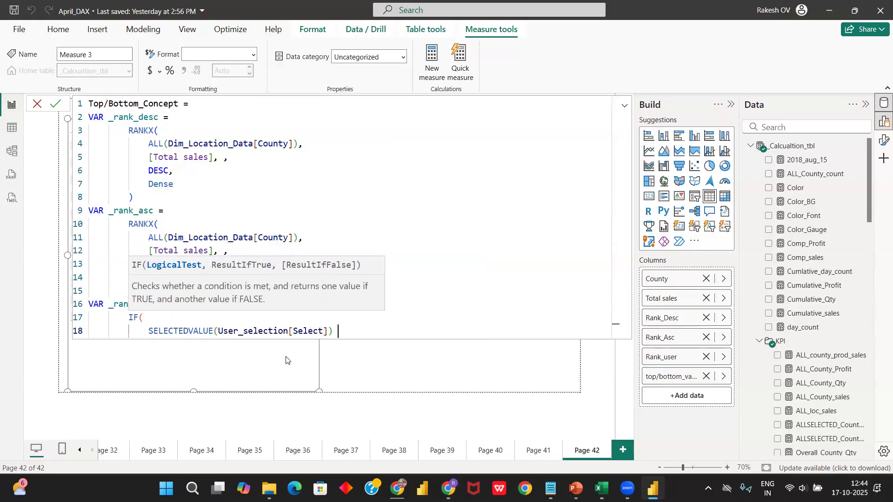
pyautogui.write('= ""')
pyautogui.write('Top')
pyautogui.write(',')
pyautogui.hotkey('shift', 'Return')
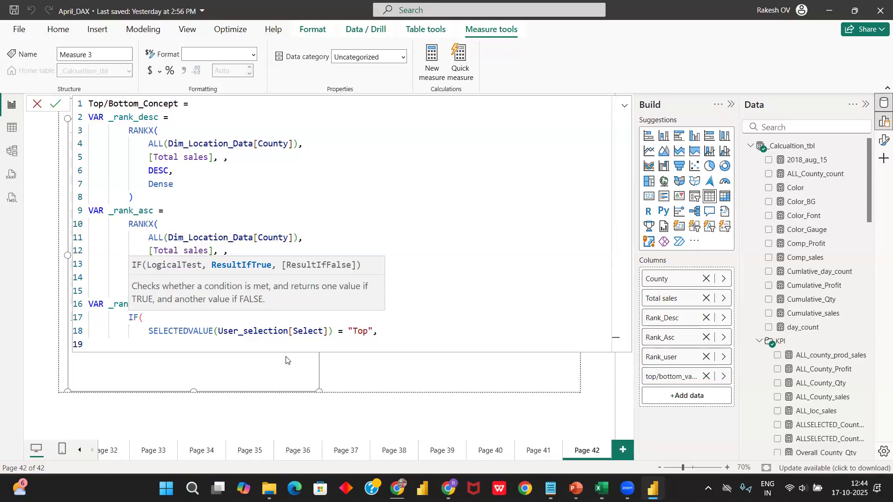
# - Return _rank_desc when the condition is true and _rank_asc otherwise, each on its own line, and close the IF function
pyautogui.write('_')
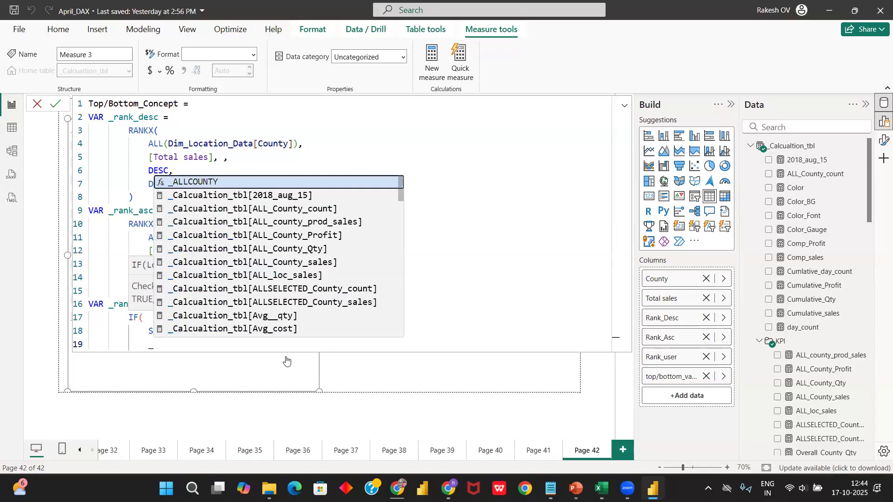
pyautogui.write('ra')
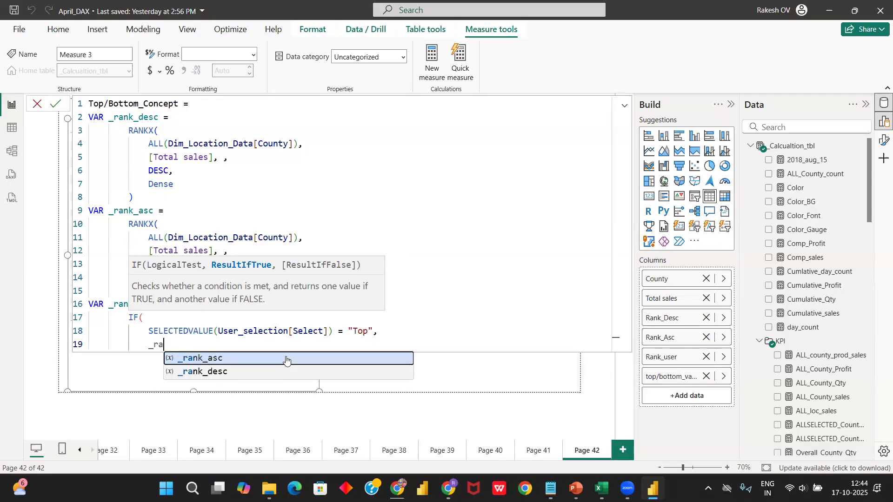
pyautogui.click(214, 372)
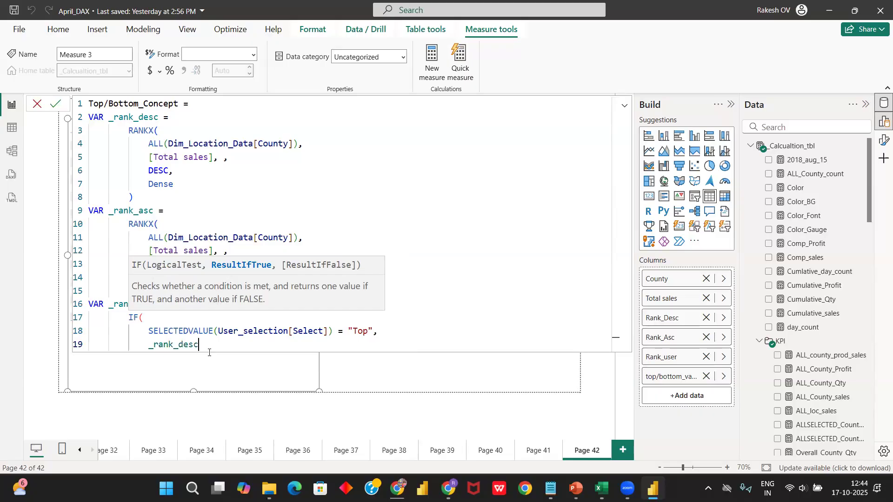
pyautogui.write(',')
pyautogui.hotkey('shift', 'Return')
pyautogui.write('_rank')
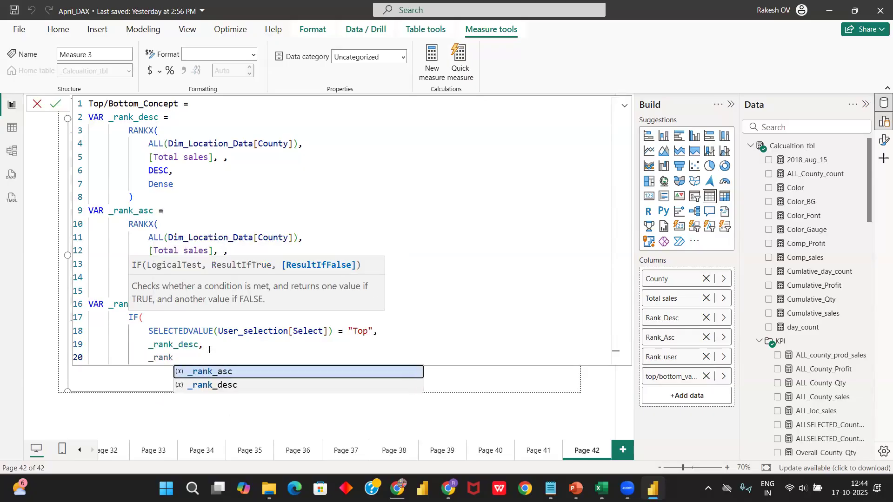
pyautogui.click(211, 371)
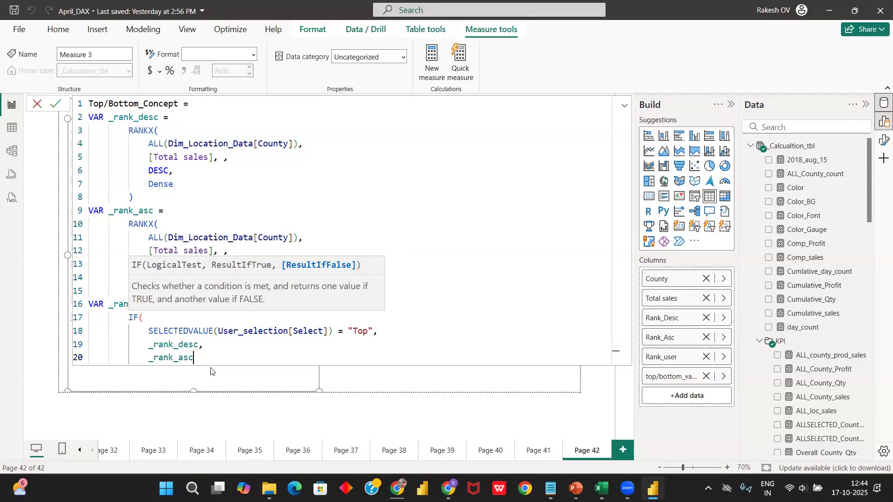
pyautogui.press('Return')
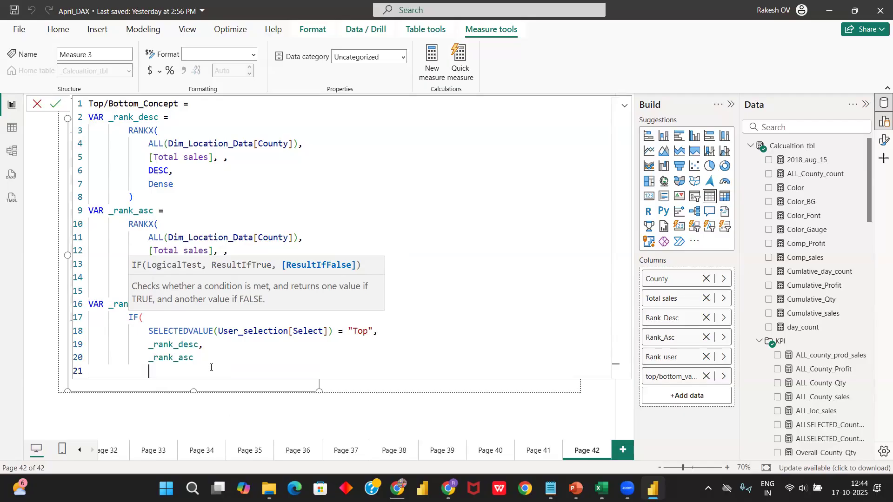
pyautogui.write(')')
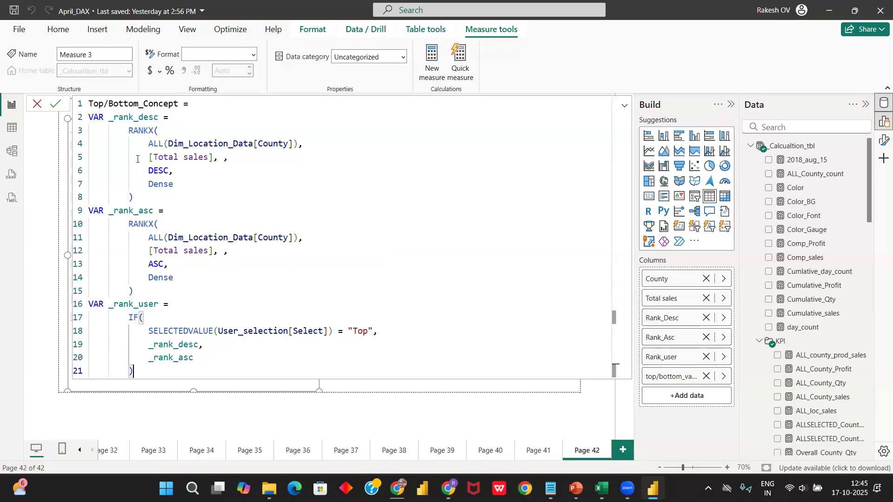
# - Add the RETURN keyword on line 22 below the _rank_user block and open a new line after it
pyautogui.press('Return')
pyautogui.press('Return')
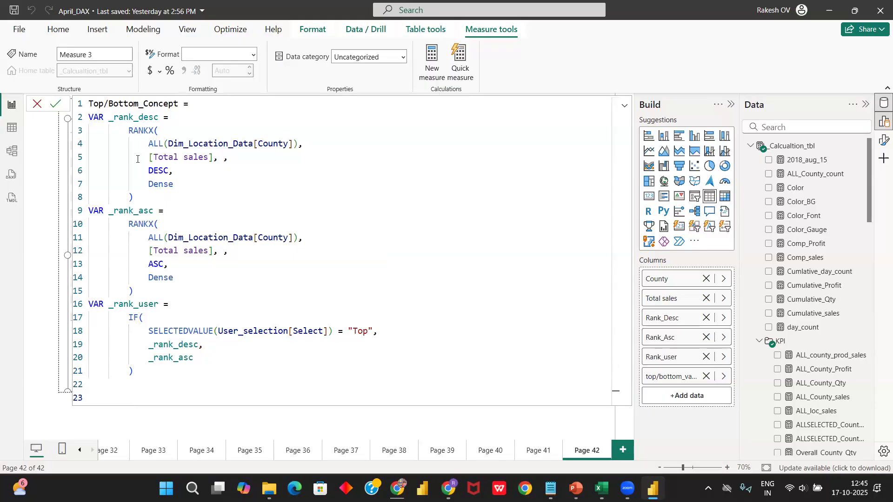
pyautogui.press('BackSpace')
pyautogui.press('BackSpace')
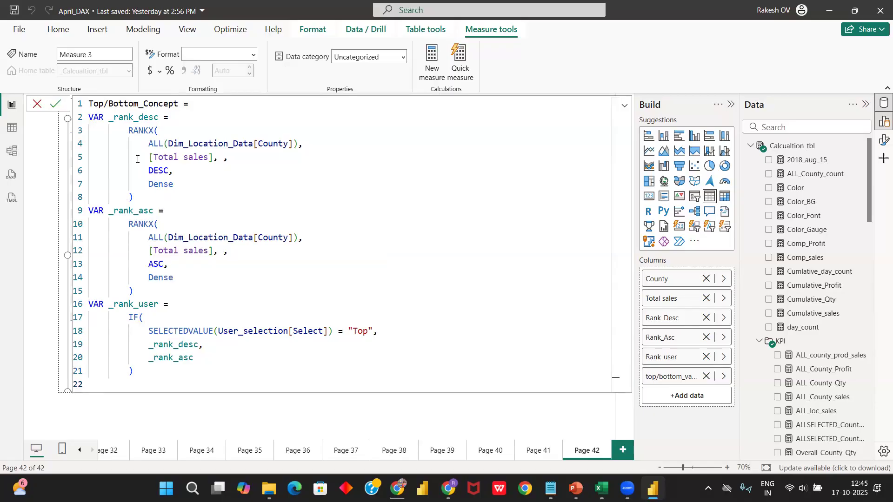
pyautogui.moveTo(189, 105); pyautogui.dragTo(86, 105)
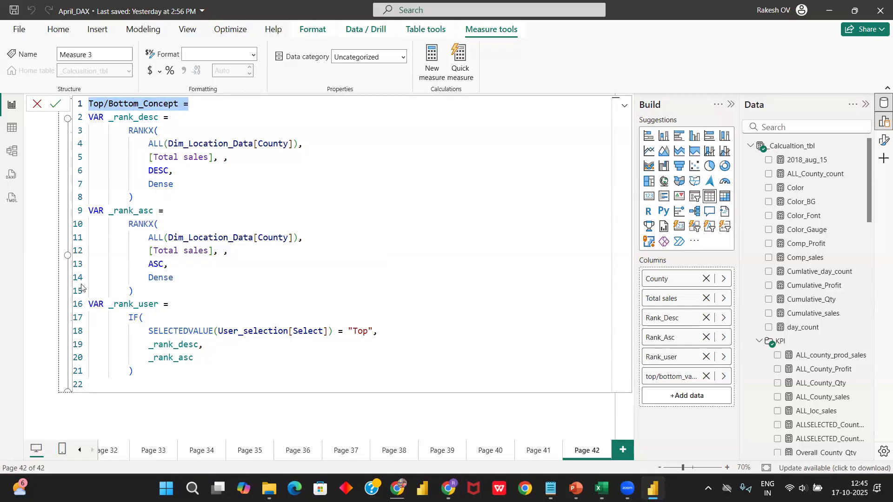
pyautogui.click(90, 384)
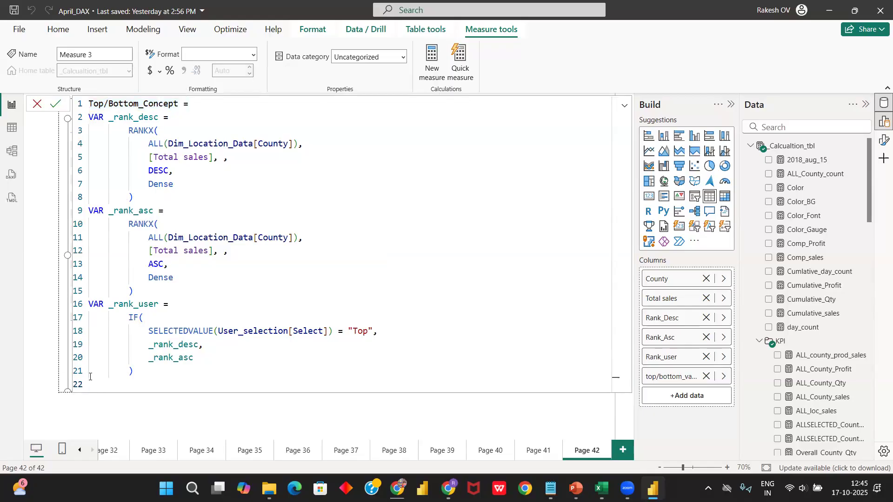
pyautogui.write('return')
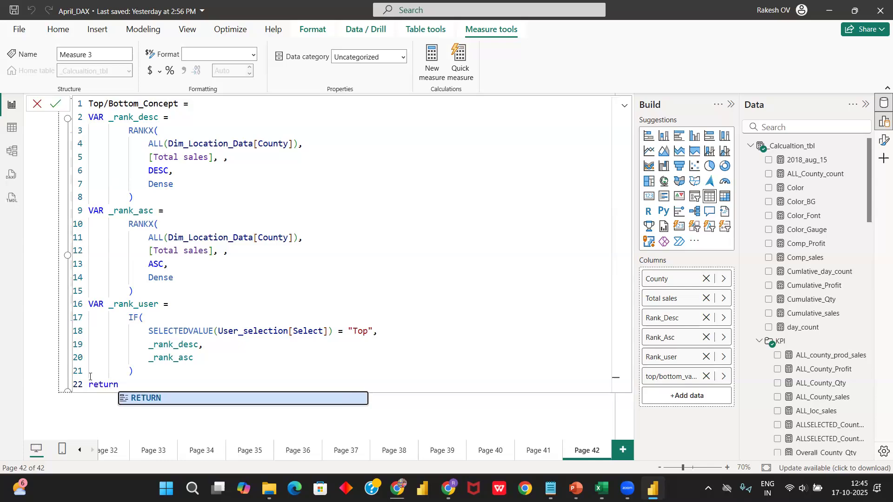
pyautogui.press('Tab')
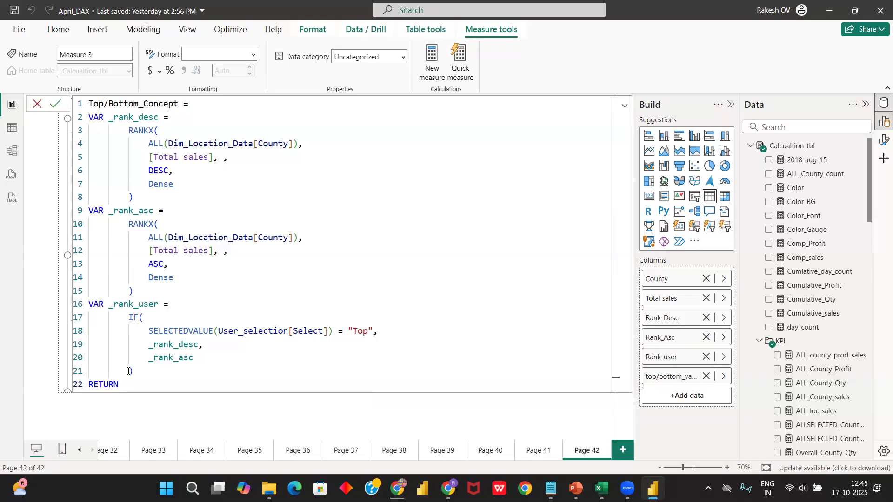
pyautogui.hotkey('shift', 'Return')
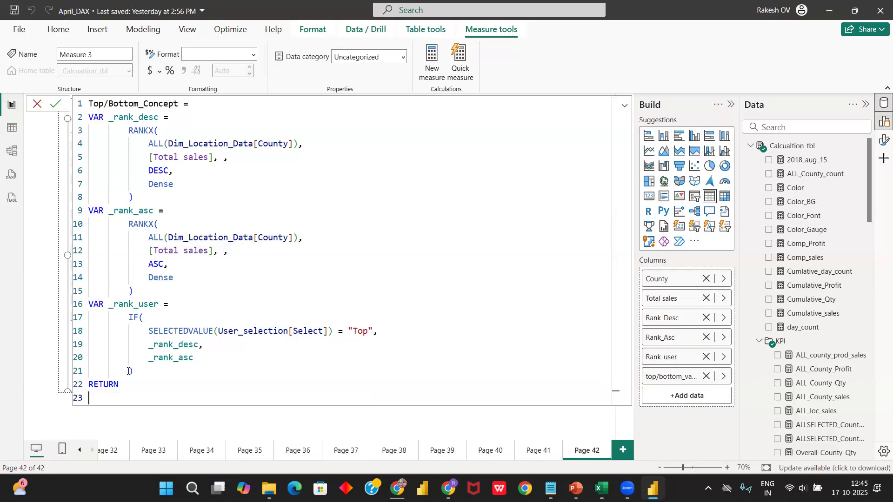
# - Begin the RETURN expression with an IF testing _rank_user <= Rank_on_sales[Rank_on_sales Value] on its own line
pyautogui.keyDown('ctrl'); pyautogui.scroll(-1, 127, 377); pyautogui.keyUp('ctrl')
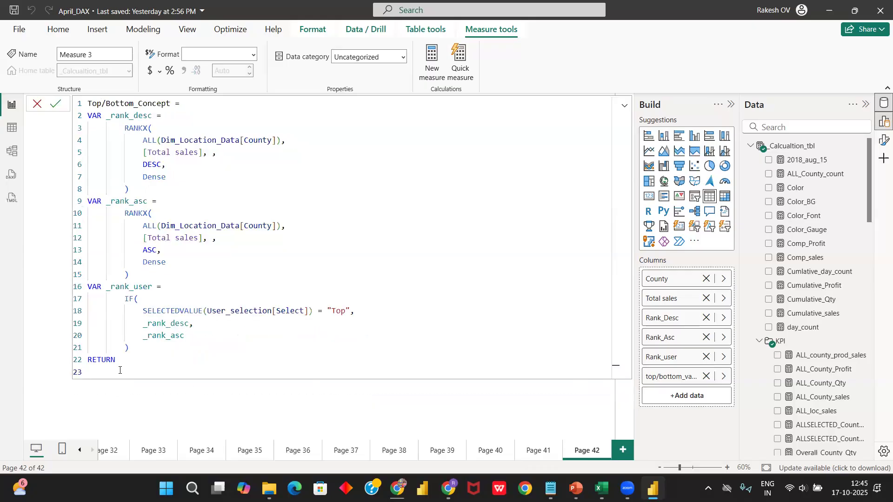
pyautogui.write('IF(')
pyautogui.hotkey('shift', 'Return')
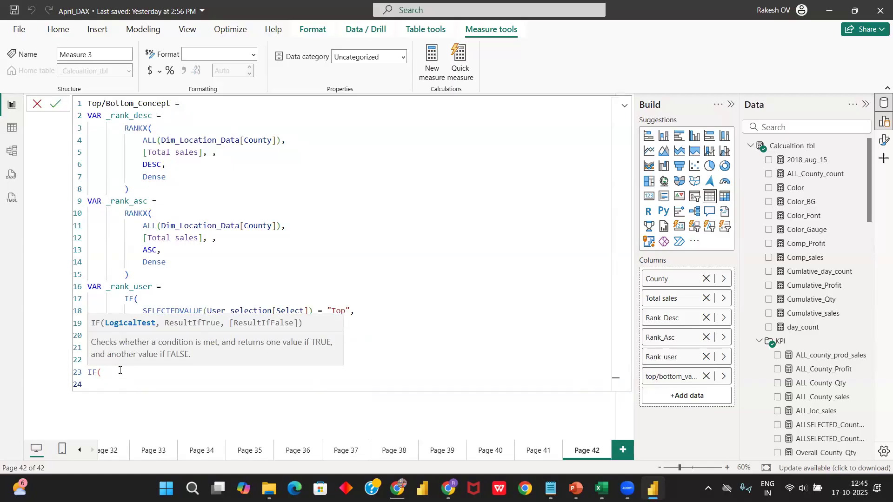
pyautogui.write('_rank')
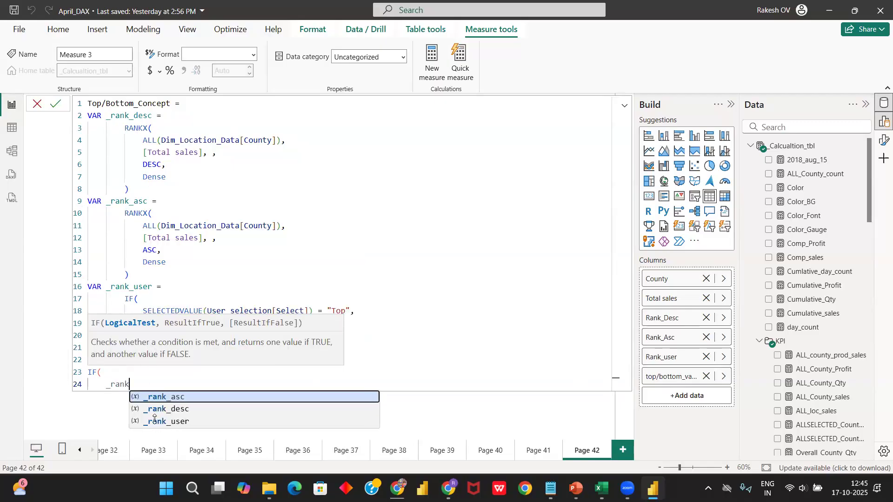
pyautogui.click(169, 424)
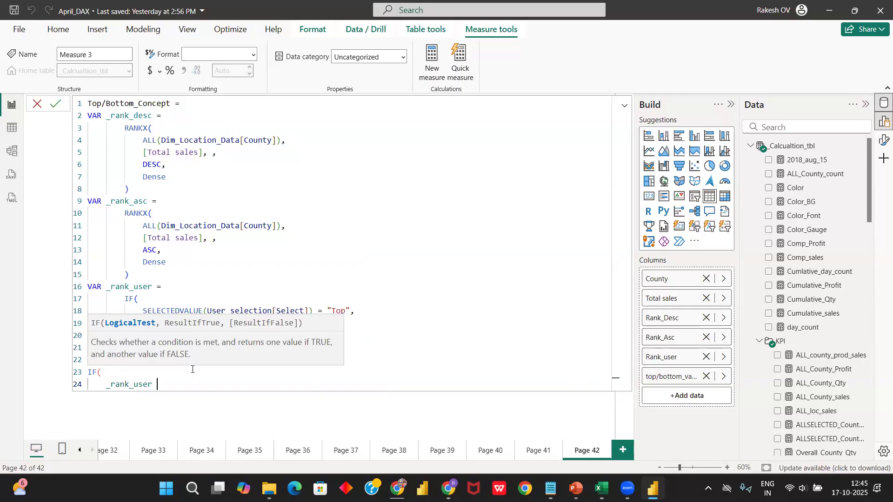
pyautogui.write('<= rank')
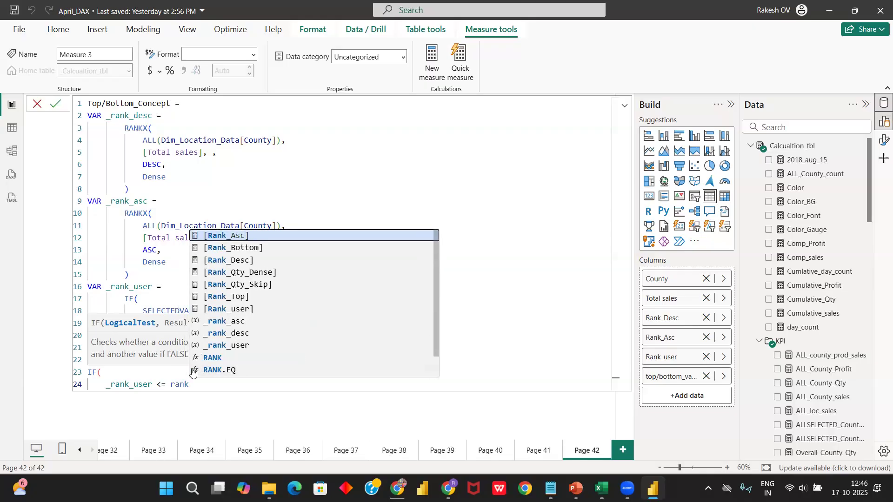
pyautogui.scroll(-1, 260, 330)
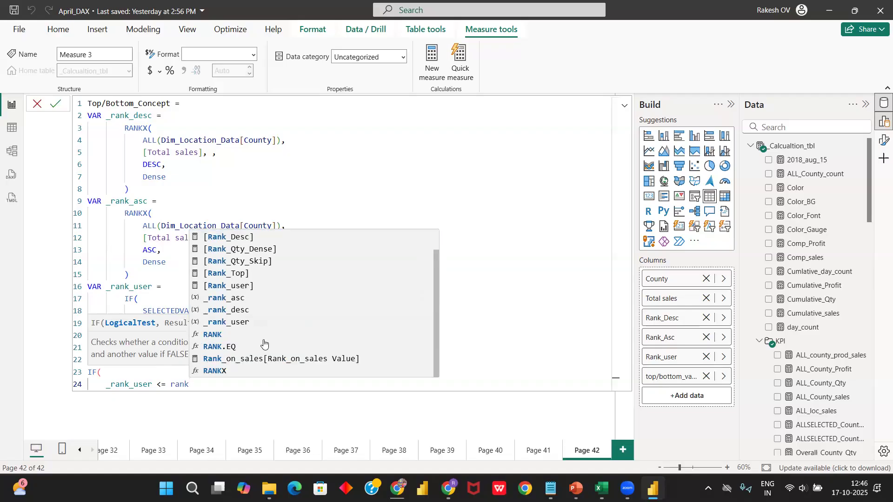
pyautogui.click(291, 359)
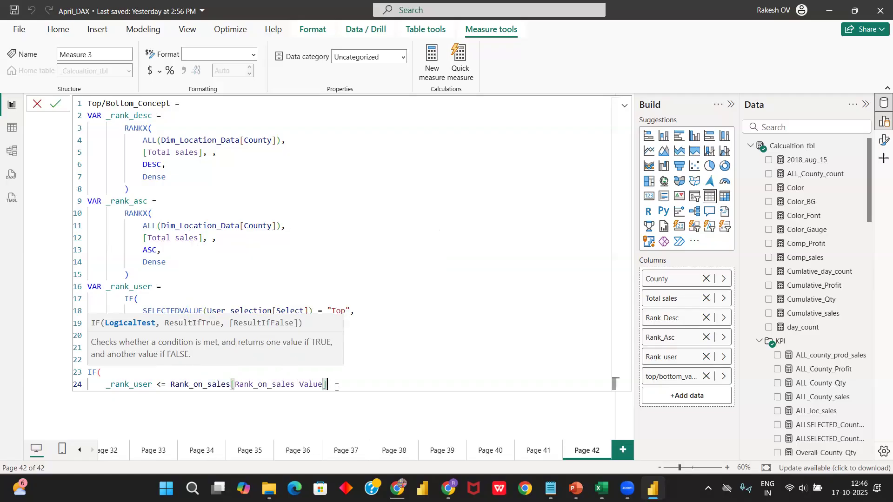
pyautogui.write(',')
pyautogui.press('Return')
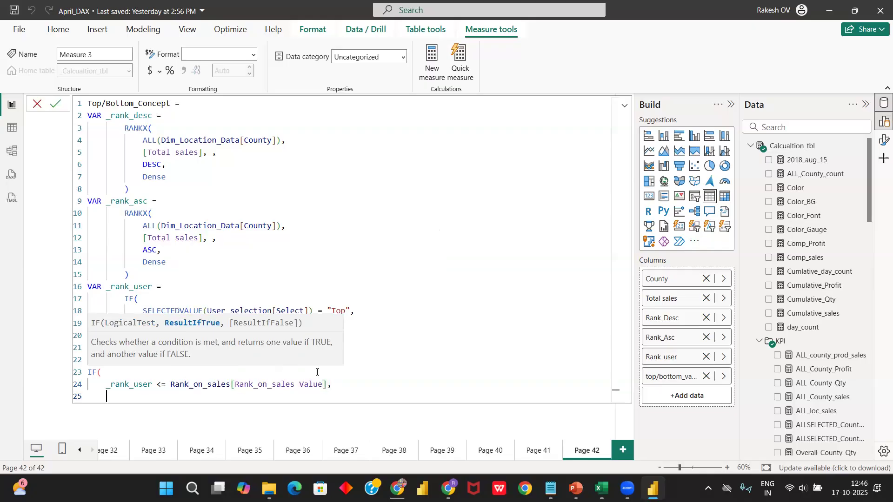
# - Return [Total sales] when the condition is true, close the IF on its own line, and commit the measure
pyautogui.write('total')
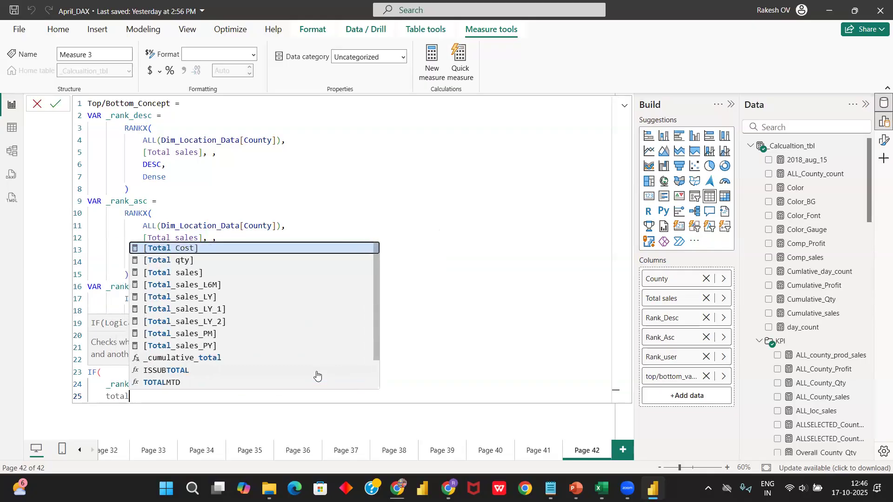
pyautogui.click(194, 273)
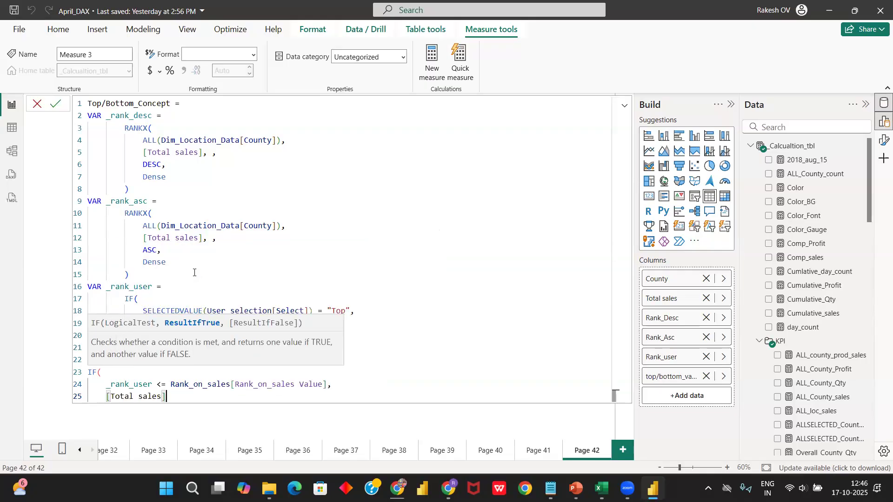
pyautogui.hotkey('shift', 'Return')
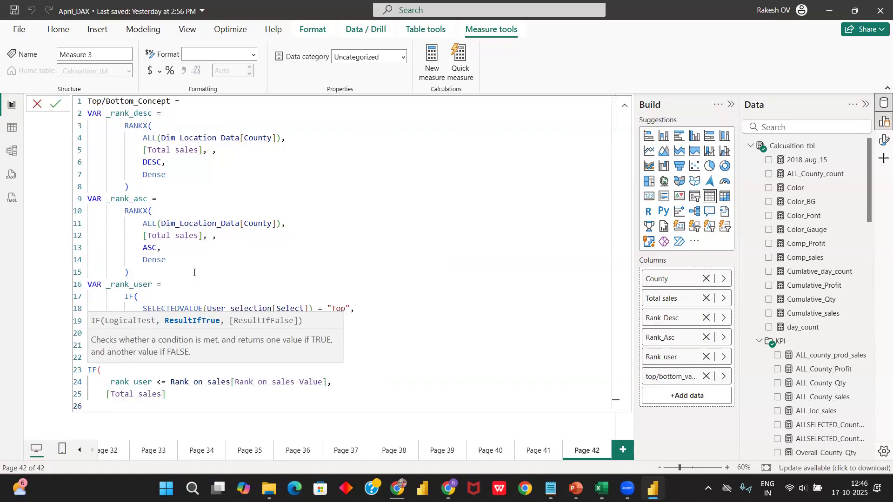
pyautogui.write(')')
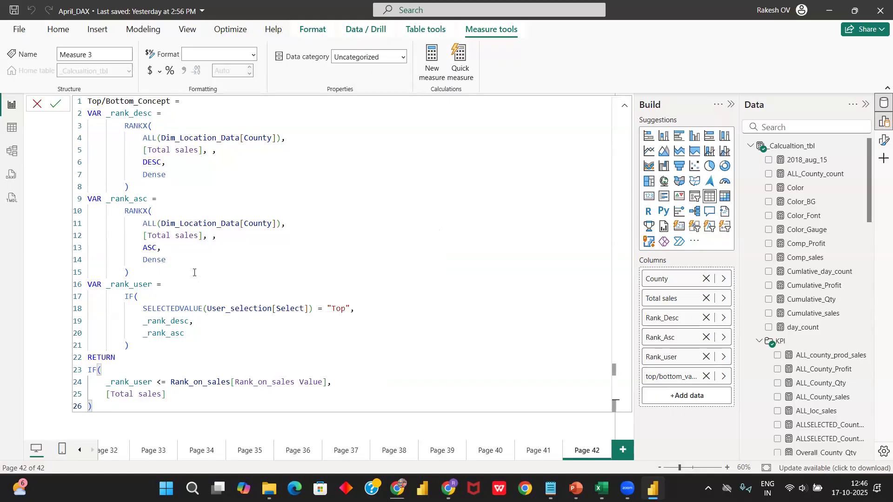
pyautogui.click(55, 105)
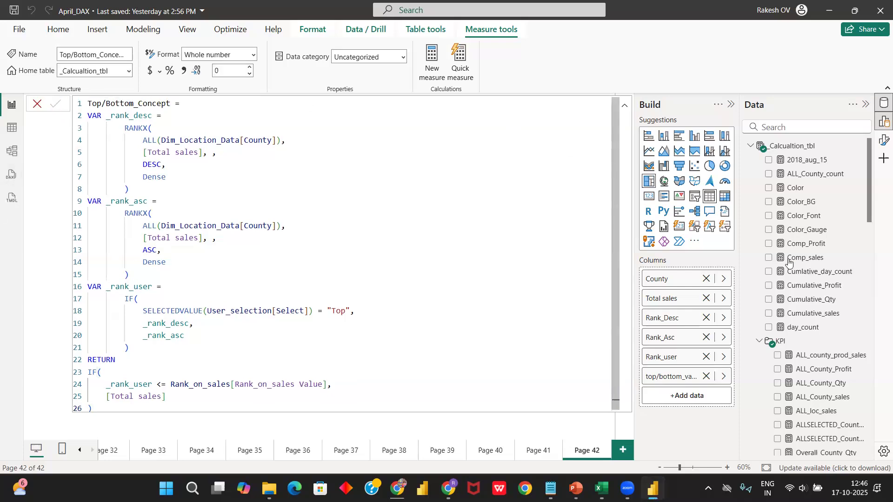
# - Widen the county table and add the Top/Bottom_Concept measure as its last column
pyautogui.scroll(-3, 799, 286)
pyautogui.scroll(-20, 799, 286)
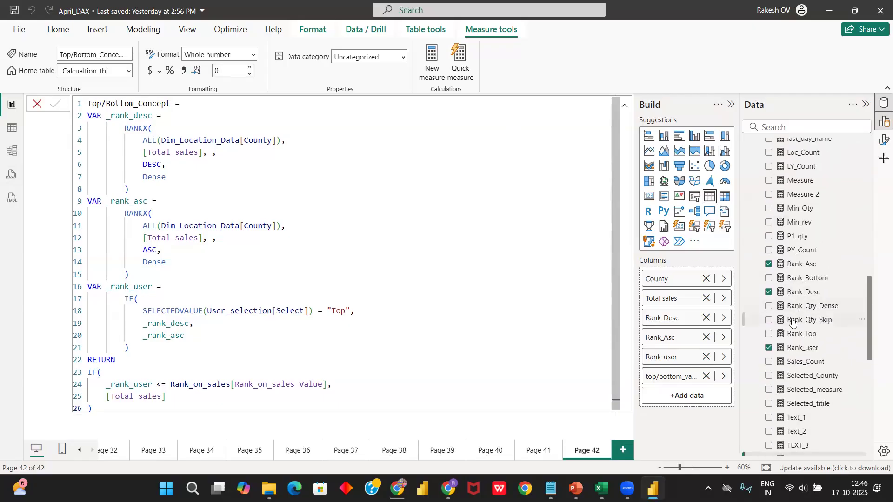
pyautogui.scroll(-9, 793, 322)
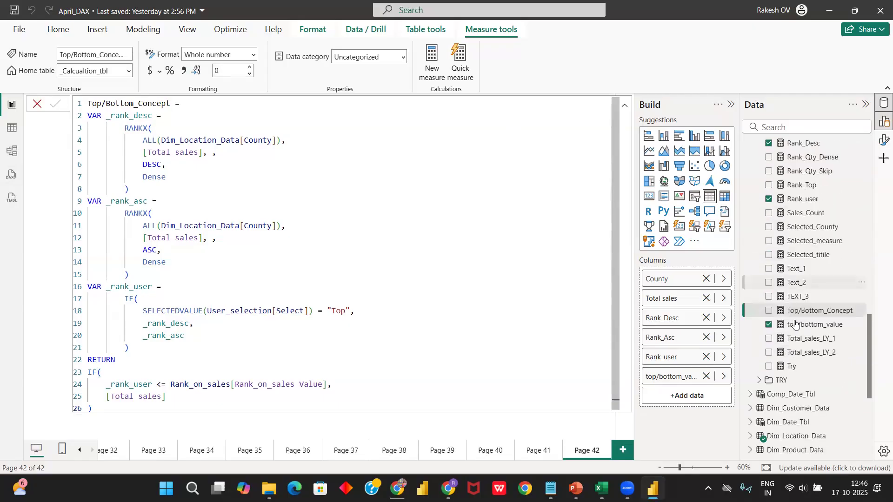
pyautogui.click(625, 105)
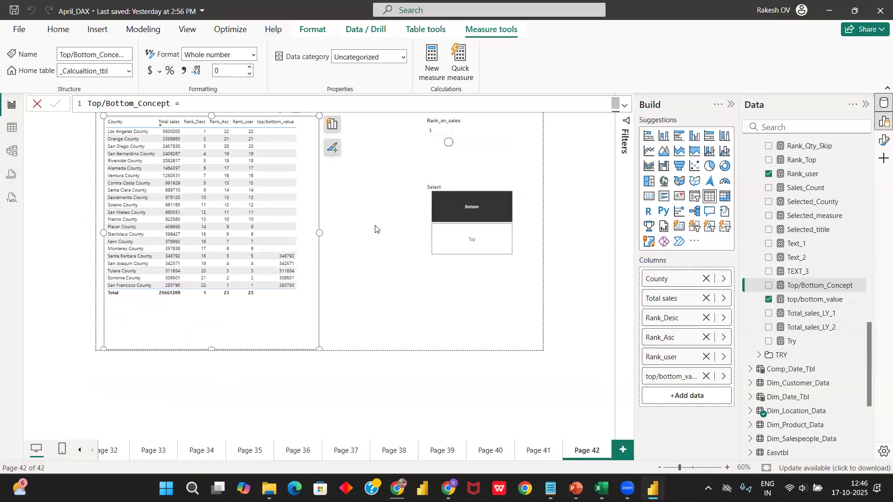
pyautogui.moveTo(319, 233); pyautogui.dragTo(375, 233)
pyautogui.moveTo(775, 279); pyautogui.dragTo(342, 212)
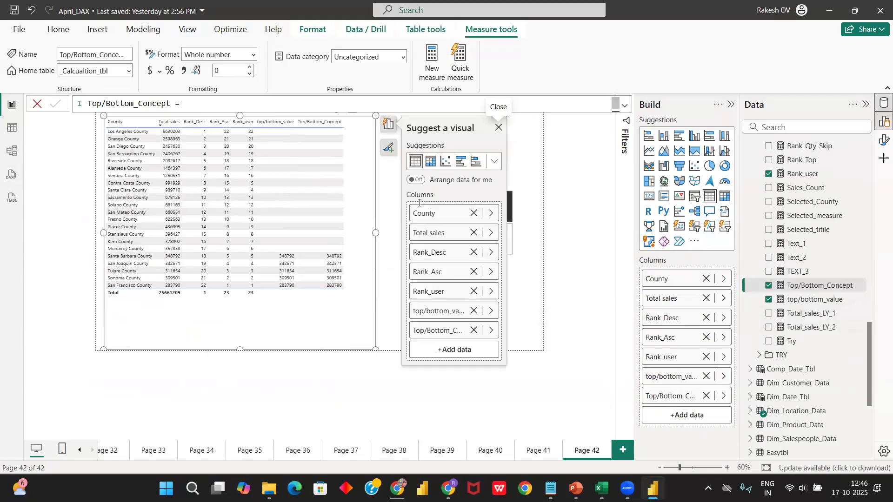
pyautogui.click(498, 128)
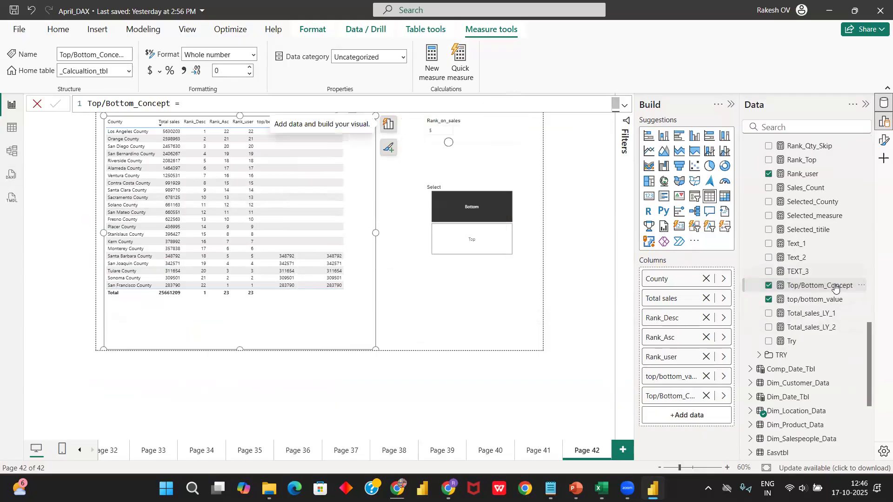
pyautogui.click(625, 106)
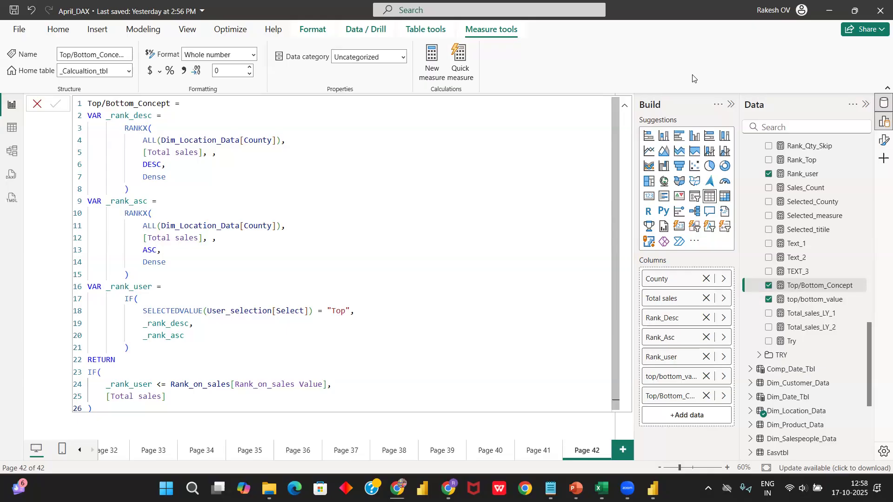
pyautogui.click(624, 105)
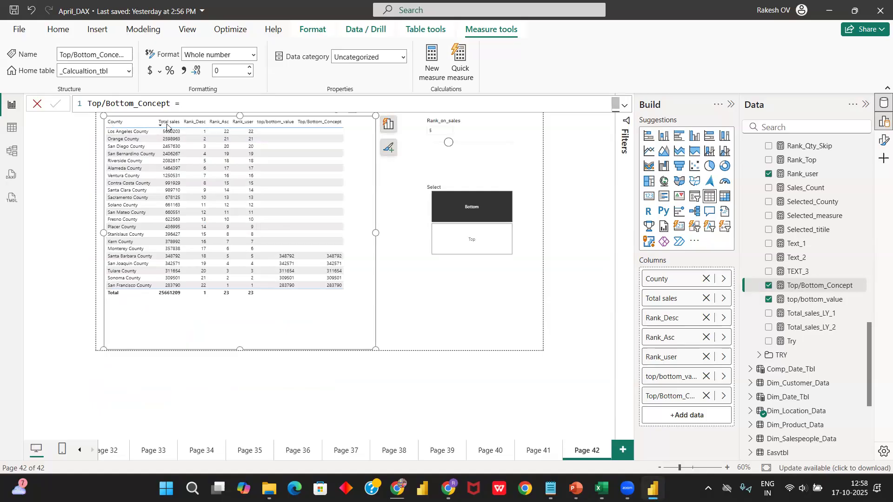
# - Add a new report page and place a large table visual over most of its left side
pyautogui.click(623, 450)
pyautogui.click(709, 198)
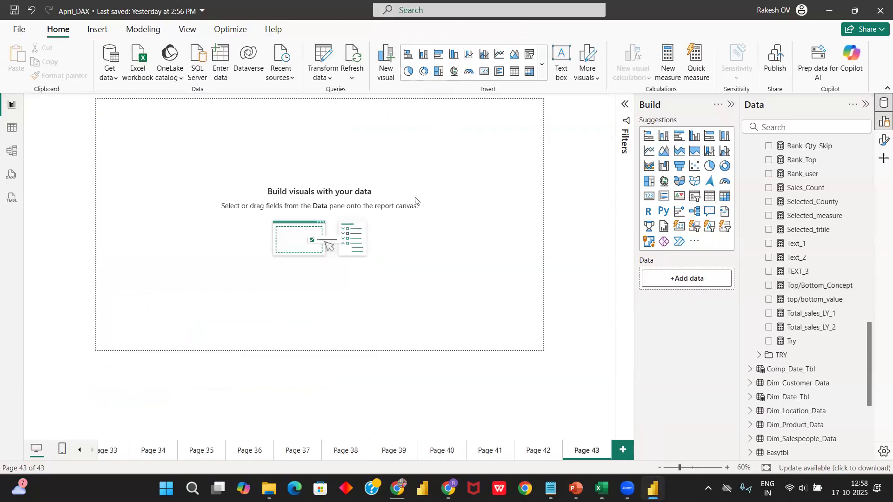
pyautogui.moveTo(197, 197); pyautogui.dragTo(288, 277)
pyautogui.moveTo(251, 223); pyautogui.dragTo(265, 232)
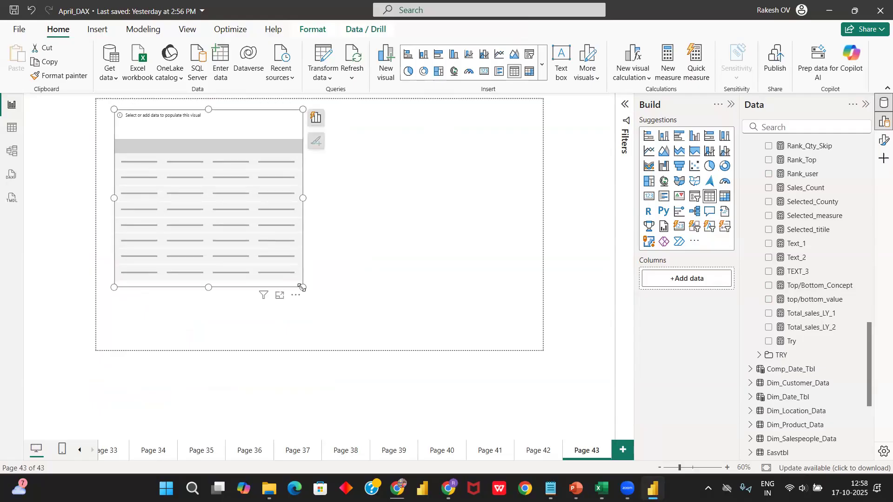
pyautogui.moveTo(305, 291); pyautogui.dragTo(364, 334)
# - Add Product Name from Dim_Product_Data and the Profit measure to the new table
pyautogui.scroll(-5, 791, 309)
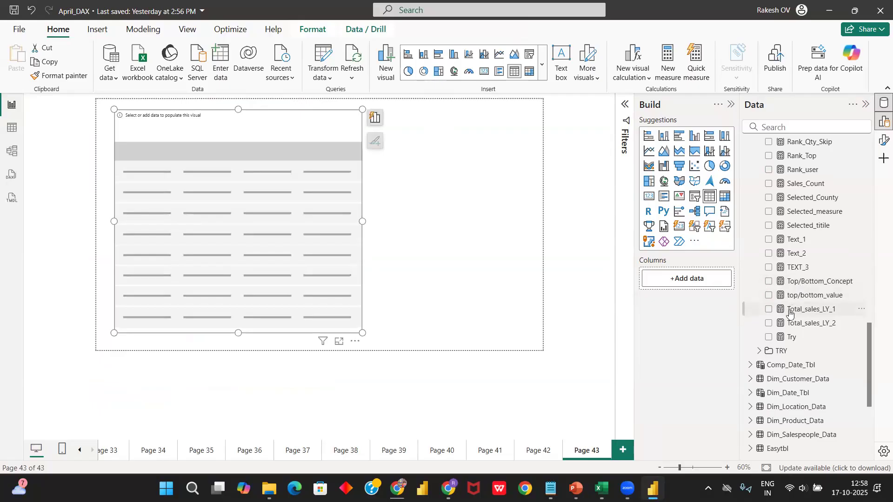
pyautogui.click(750, 308)
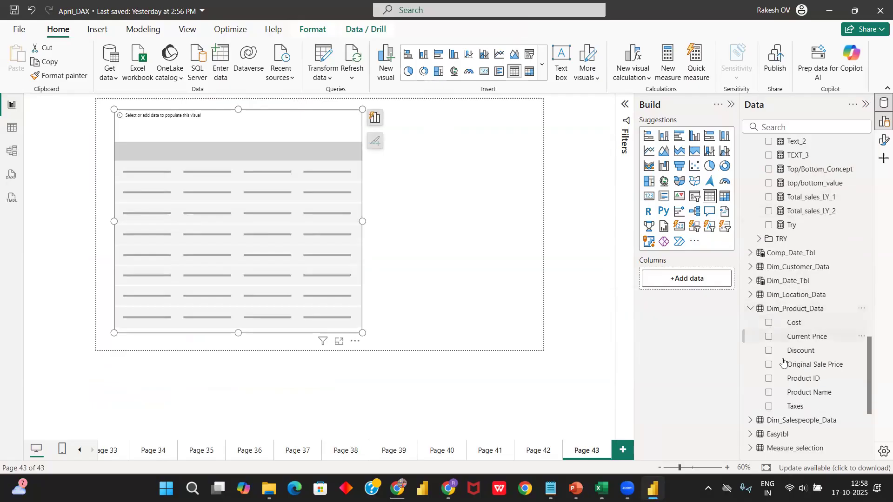
pyautogui.moveTo(806, 392); pyautogui.dragTo(223, 212)
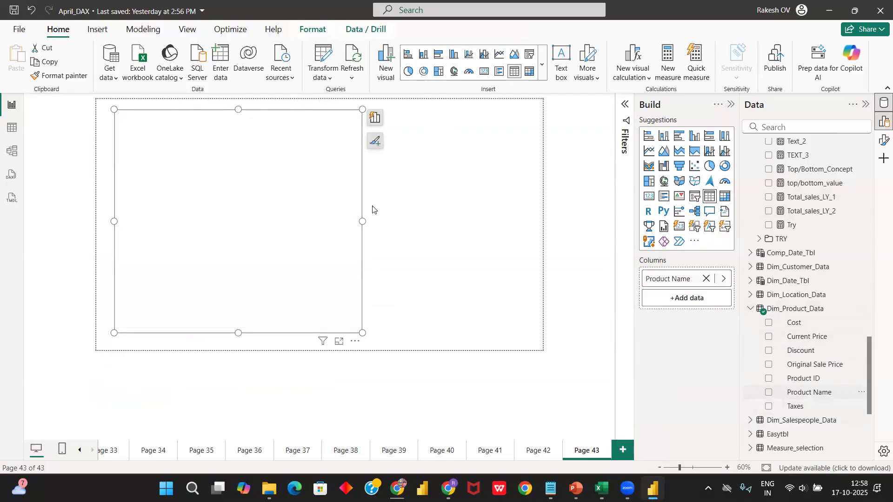
pyautogui.scroll(15, 831, 251)
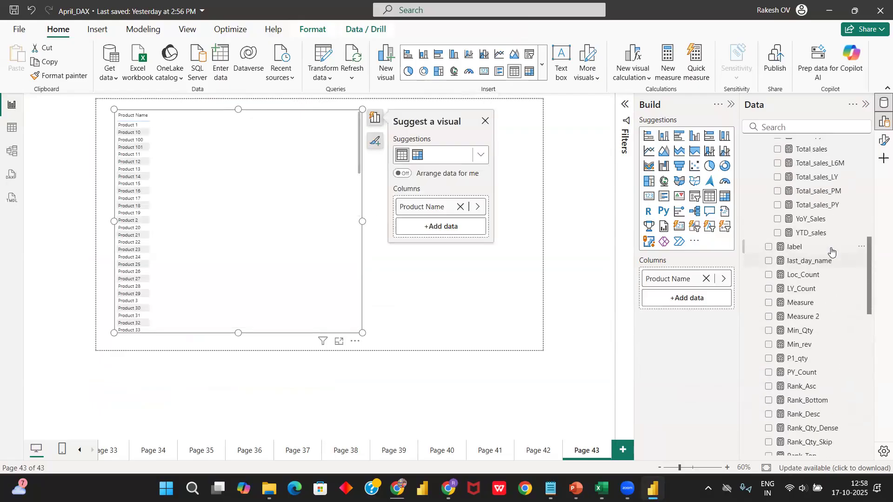
pyautogui.moveTo(811, 237); pyautogui.dragTo(305, 185)
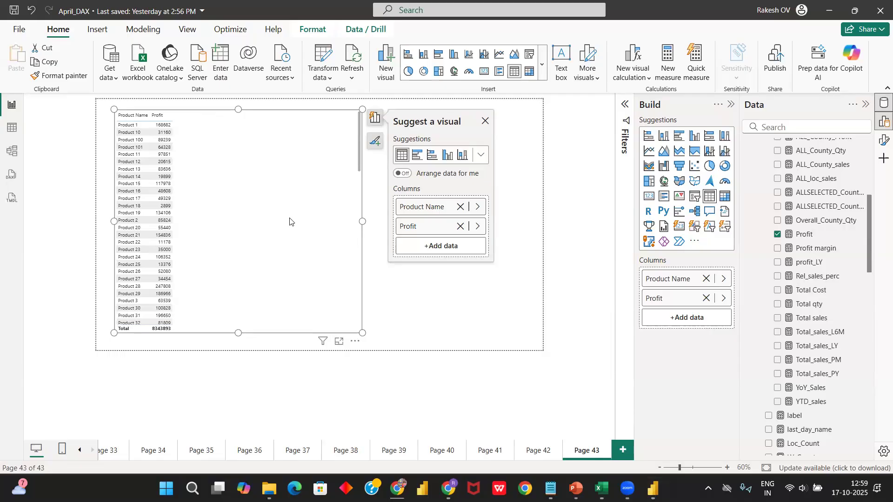
# - Go back to Page 42 and open the full formula of the Top/Bottom_Concept measure
pyautogui.click(536, 449)
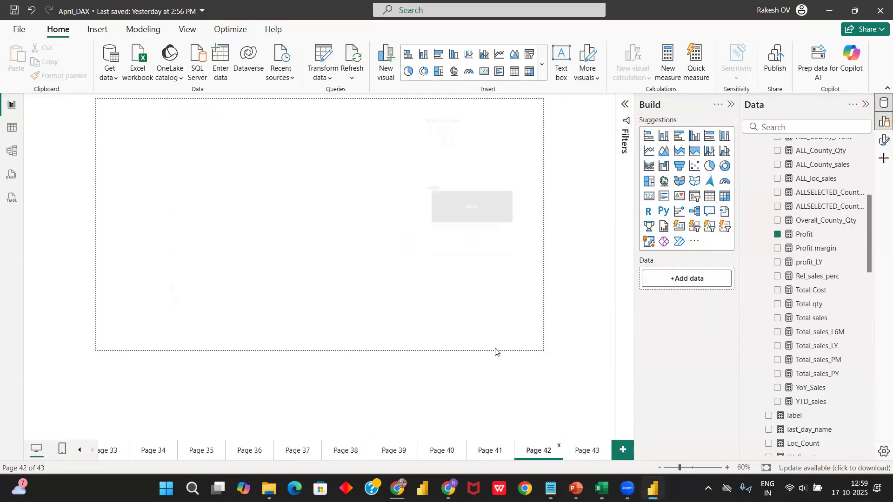
pyautogui.scroll(4, 800, 296)
pyautogui.scroll(-10, 799, 296)
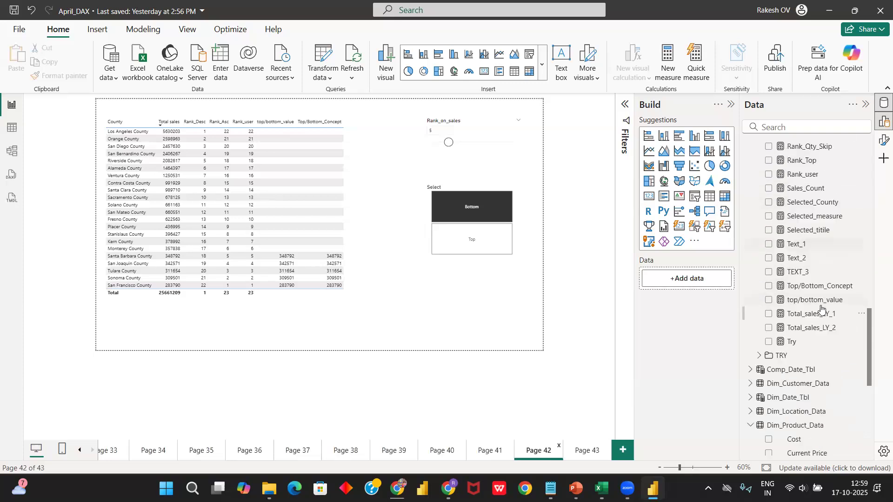
pyautogui.click(776, 286)
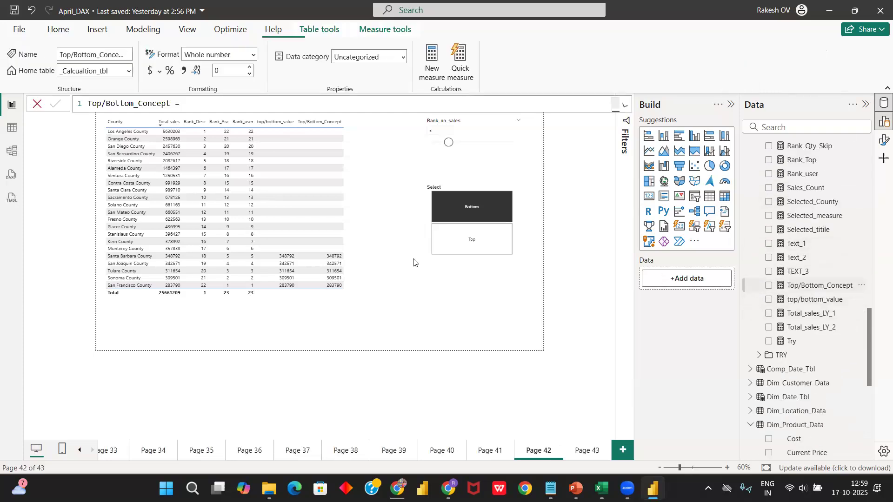
pyautogui.click(624, 106)
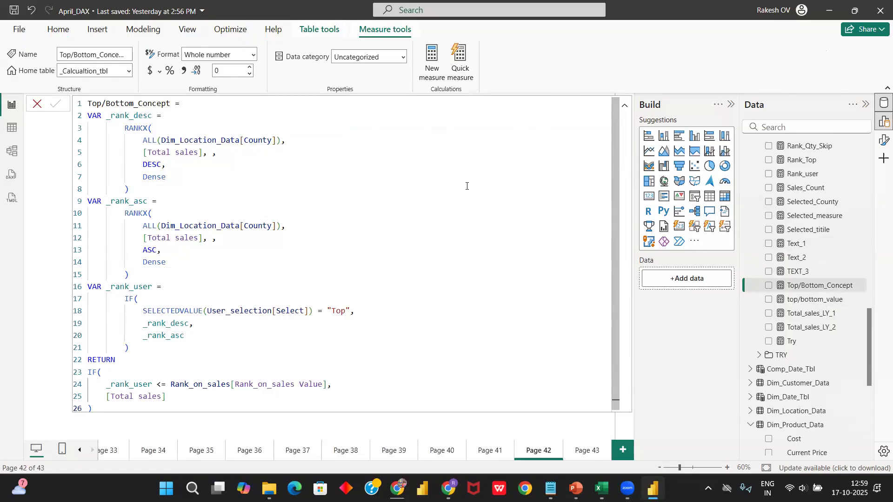
# - Comment out all four lines of the IF block after RETURN in the Top/Bottom_Concept formula
pyautogui.moveTo(93, 408); pyautogui.dragTo(88, 370)
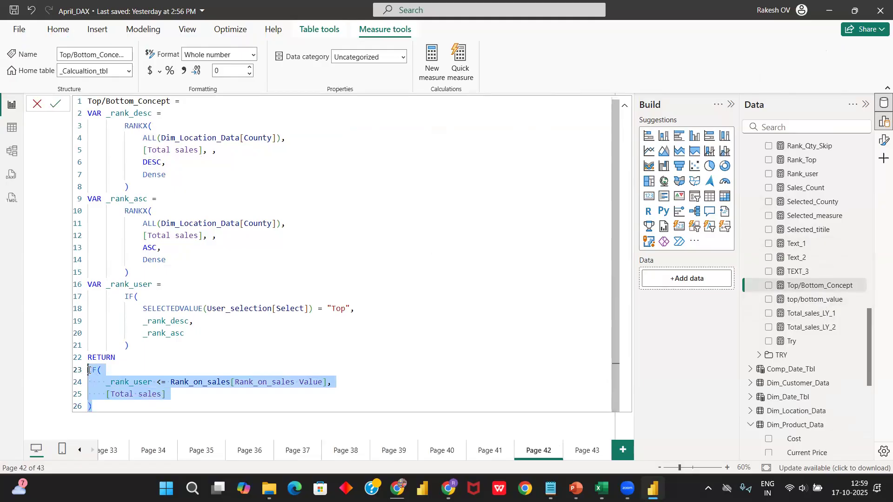
pyautogui.click(88, 371)
pyautogui.write('//')
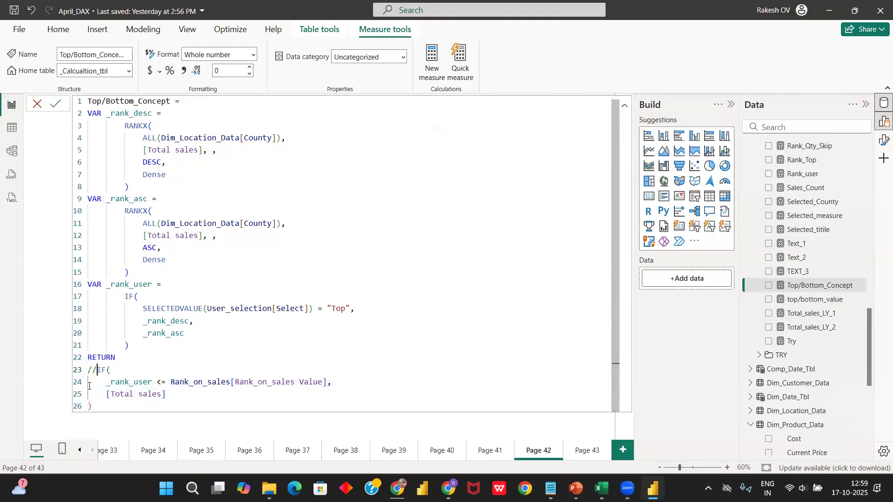
pyautogui.click(89, 383)
pyautogui.write('//')
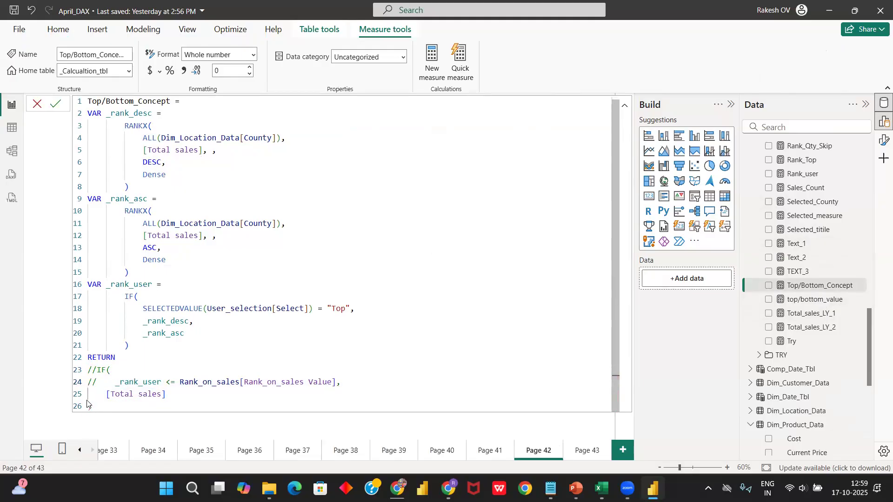
pyautogui.click(91, 395)
pyautogui.click(90, 395)
pyautogui.write('//')
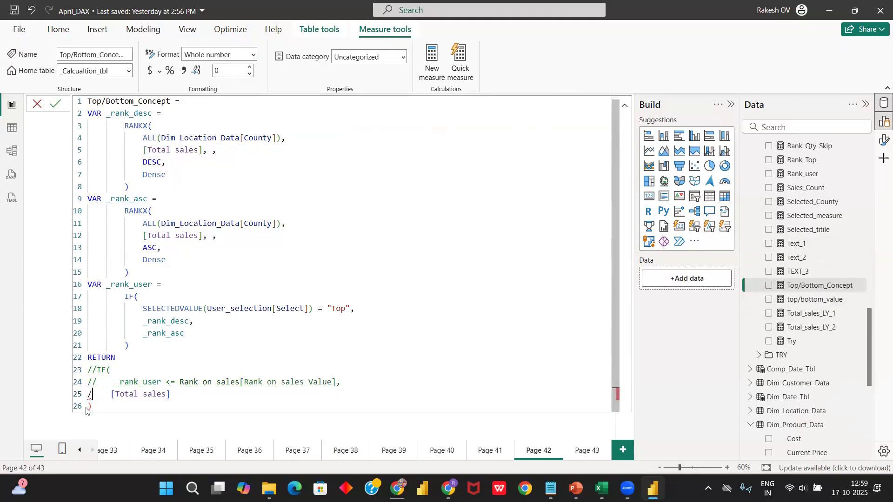
pyautogui.write('//')
pyautogui.press('BackSpace')
pyautogui.press('BackSpace')
pyautogui.click(90, 405)
pyautogui.write('//')
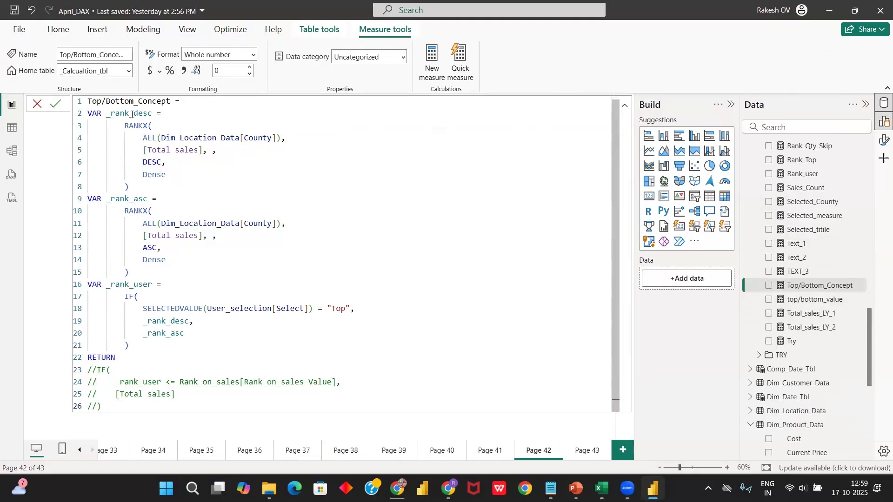
# - Make Top/Bottom_Concept return _rank_desc on a new line below the commented block, commit it, and check the county table
pyautogui.click(112, 409)
pyautogui.press('Return')
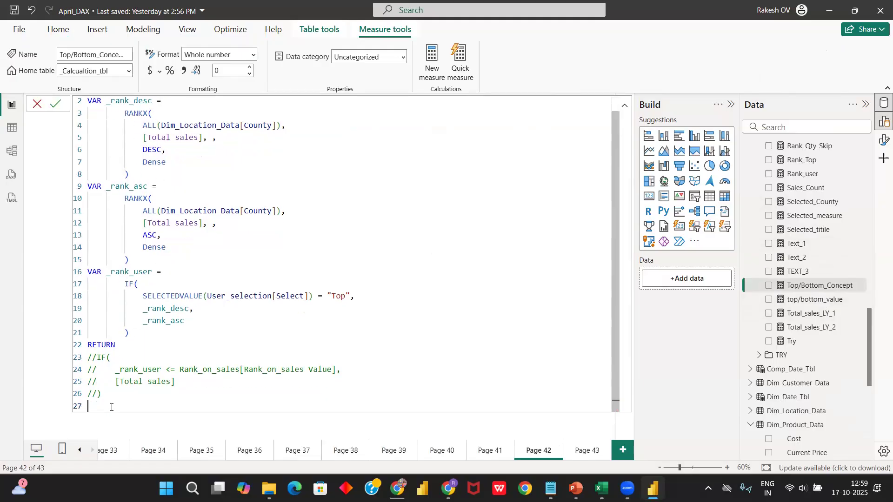
pyautogui.scroll(1, 132, 145)
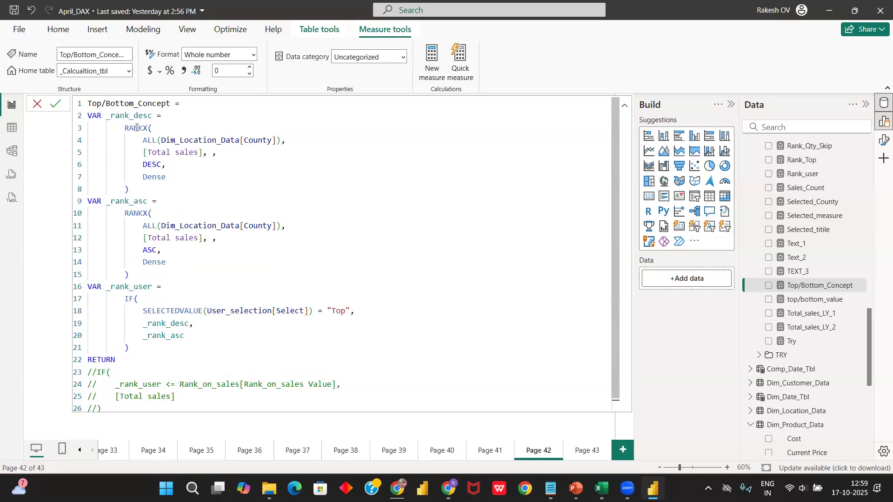
pyautogui.scroll(-1, 130, 348)
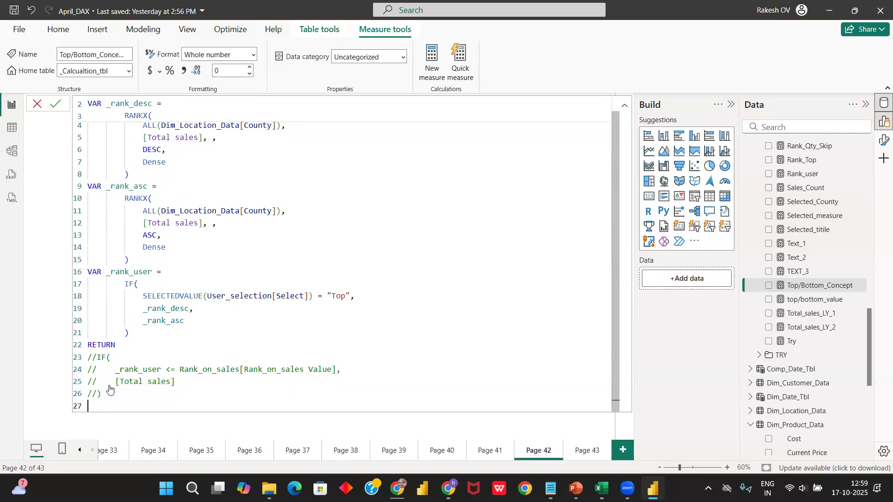
pyautogui.write('_rank')
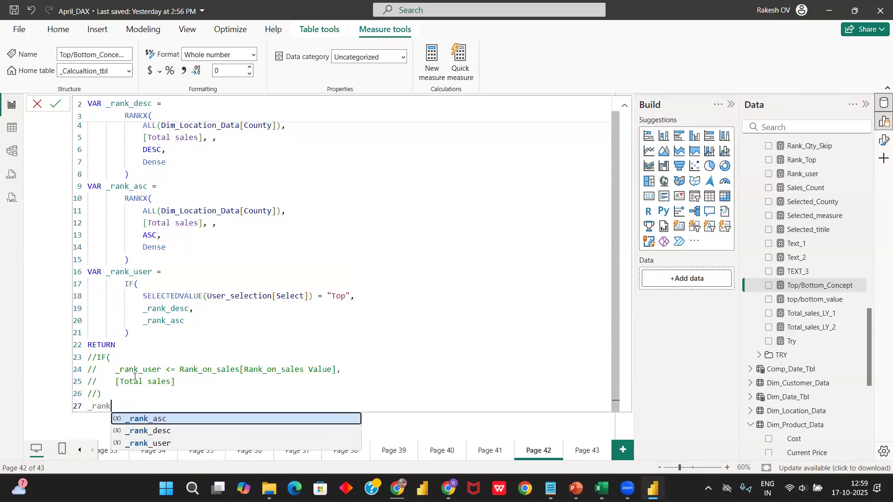
pyautogui.click(148, 431)
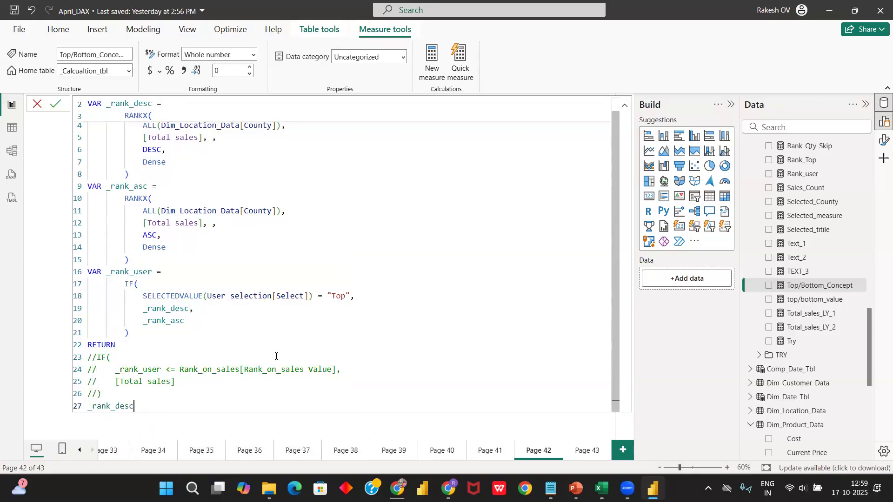
pyautogui.click(56, 104)
pyautogui.click(625, 106)
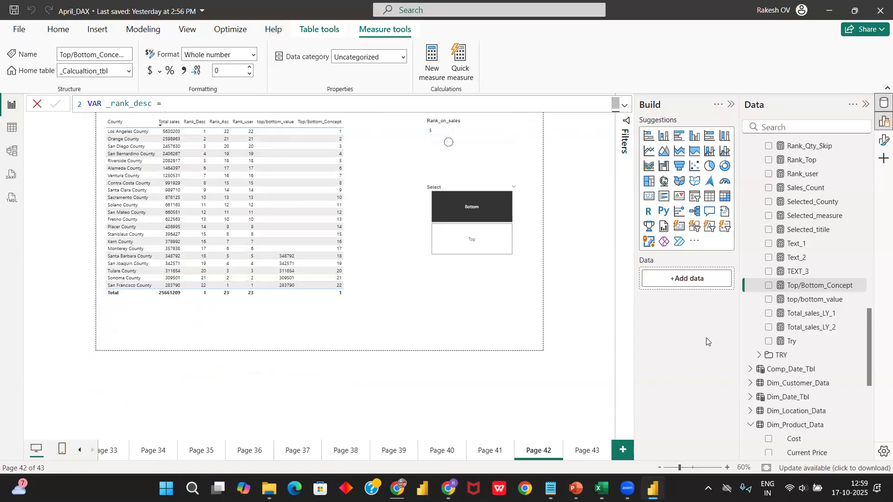
# - Change the returned variable of Top/Bottom_Concept to _rank_asc, commit it, and check the county table
pyautogui.click(625, 106)
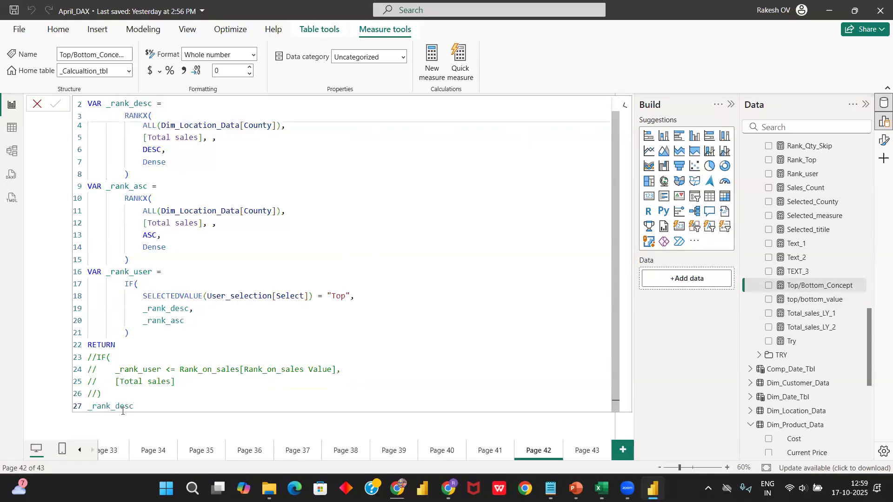
pyautogui.click(138, 405)
pyautogui.press('BackSpace')
pyautogui.press('BackSpace')
pyautogui.press('BackSpace')
pyautogui.press('BackSpace')
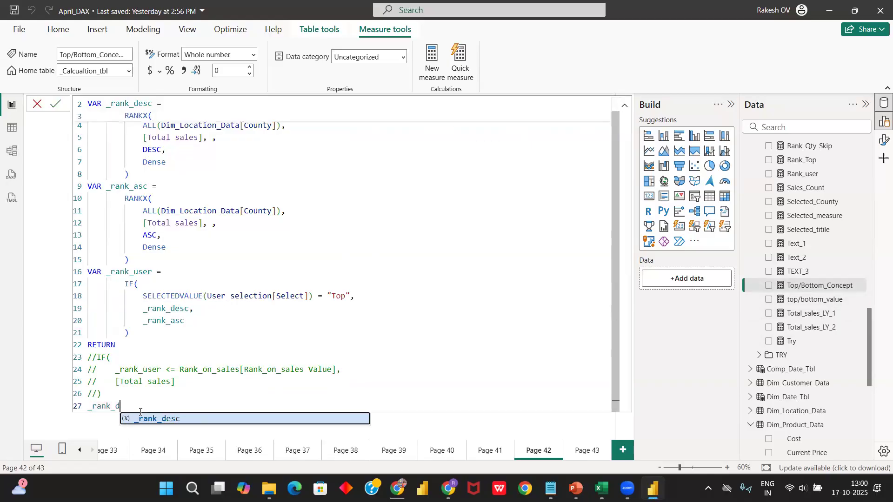
pyautogui.click(149, 419)
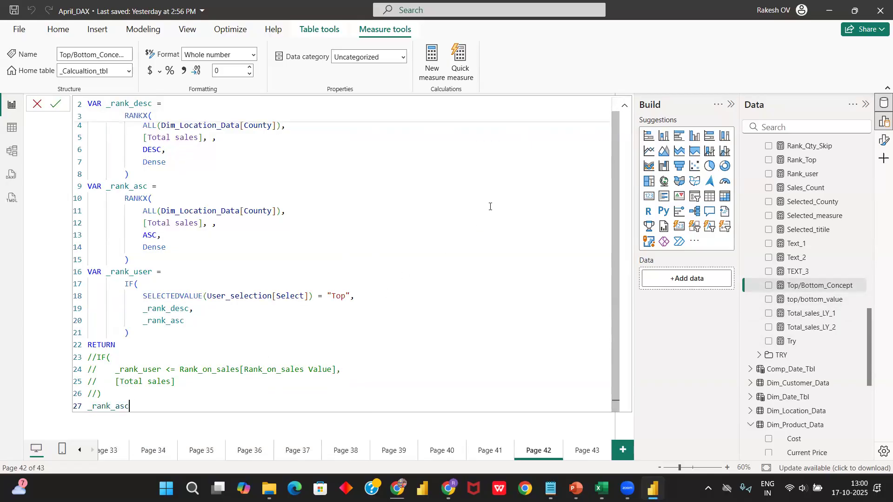
pyautogui.press('Return')
pyautogui.click(623, 110)
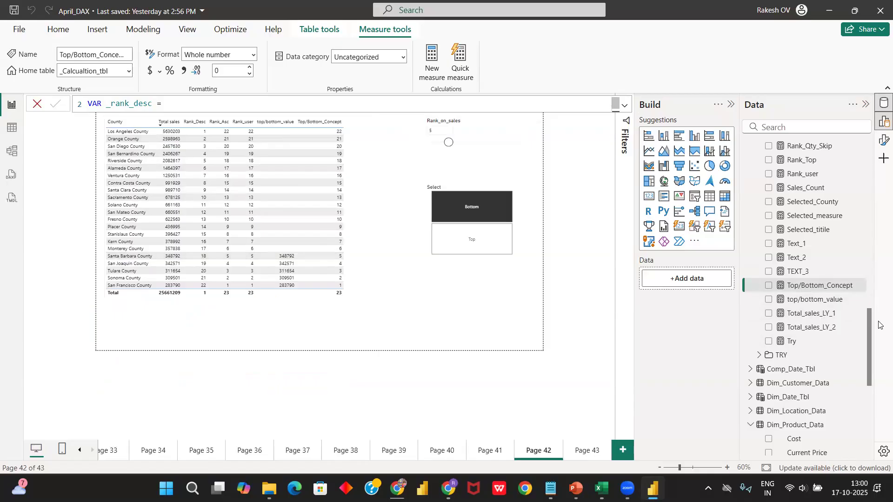
# - Make Top/Bottom_Concept return _rank_user, commit it, and check the table with the Select slicer on Top and on Bottom
pyautogui.click(624, 107)
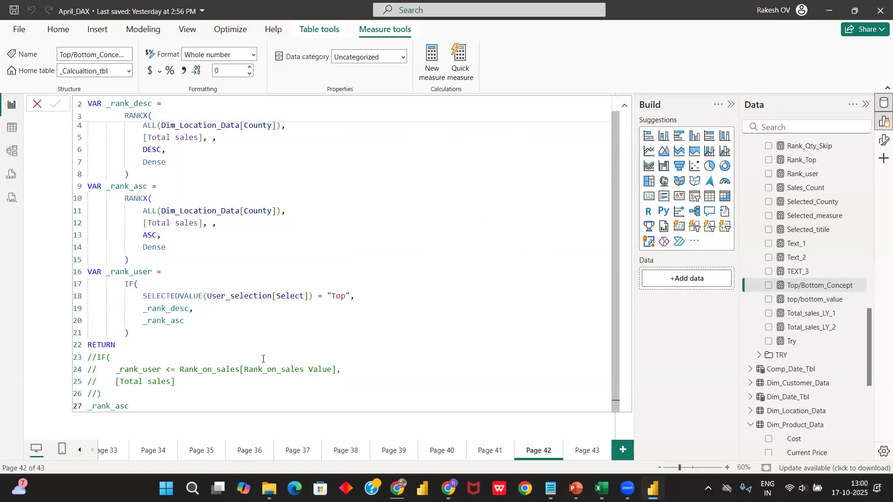
pyautogui.click(129, 409)
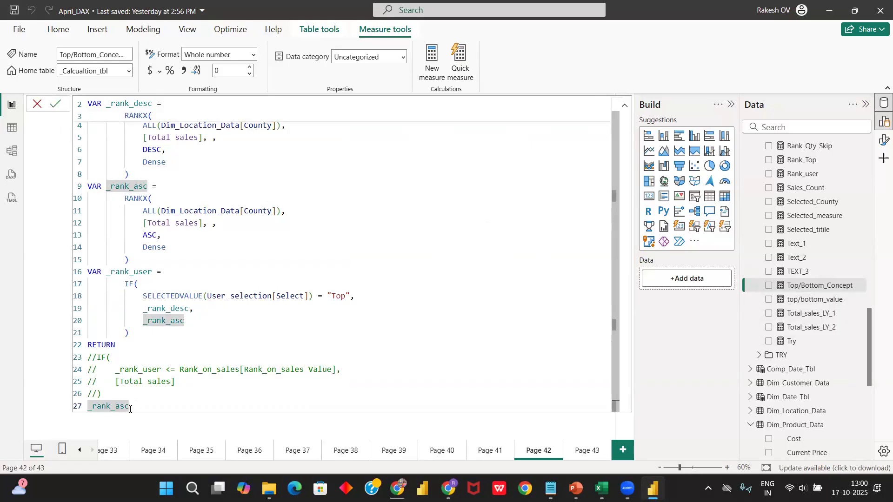
pyautogui.press('BackSpace')
pyautogui.press('BackSpace')
pyautogui.press('BackSpace')
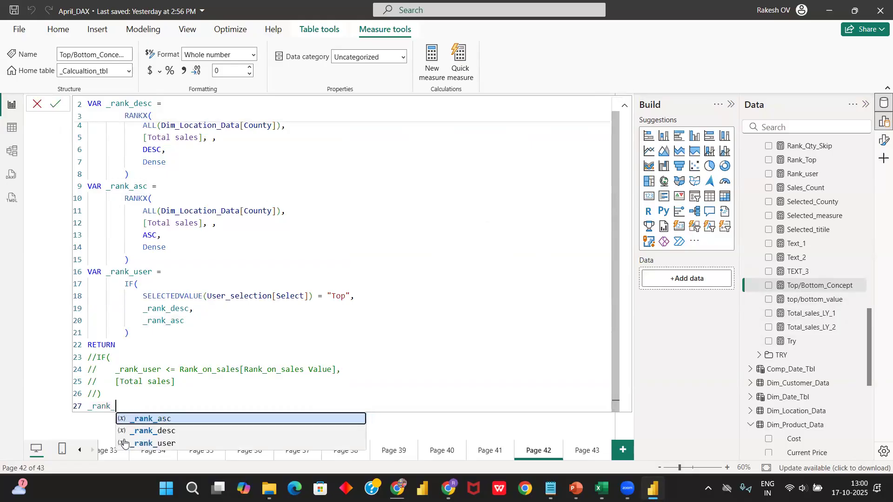
pyautogui.click(130, 444)
pyautogui.press('Return')
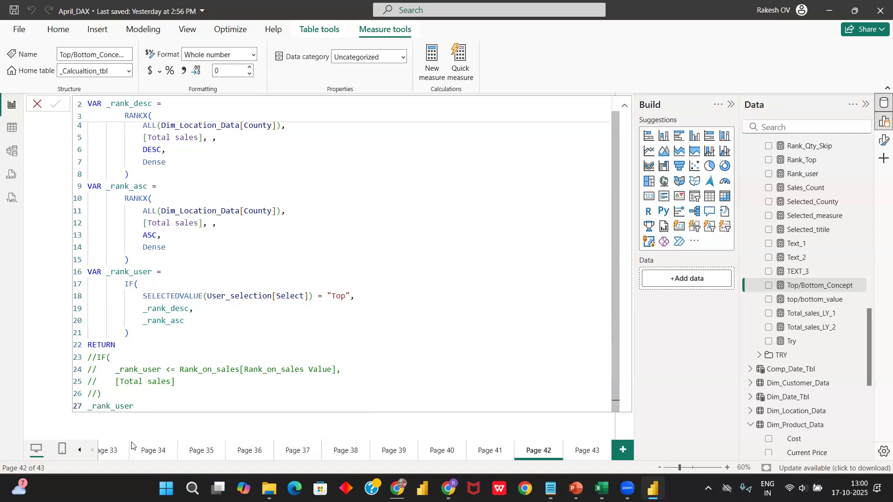
pyautogui.click(624, 106)
pyautogui.click(462, 251)
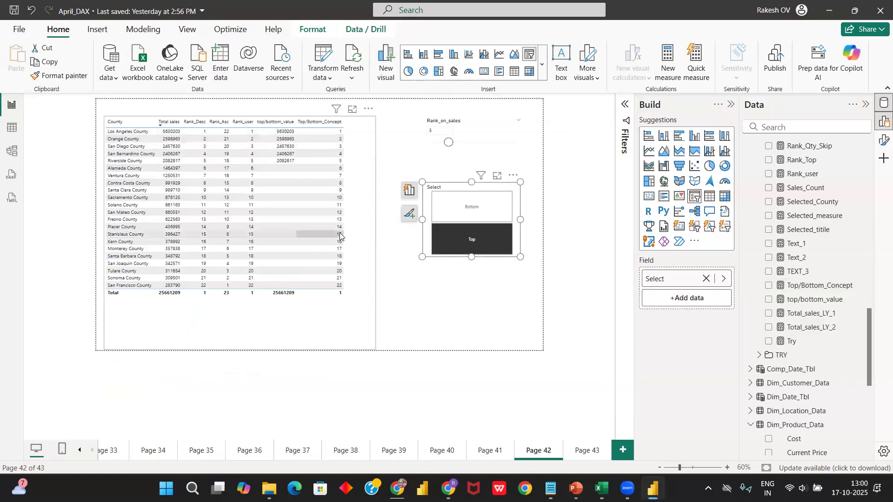
pyautogui.click(495, 218)
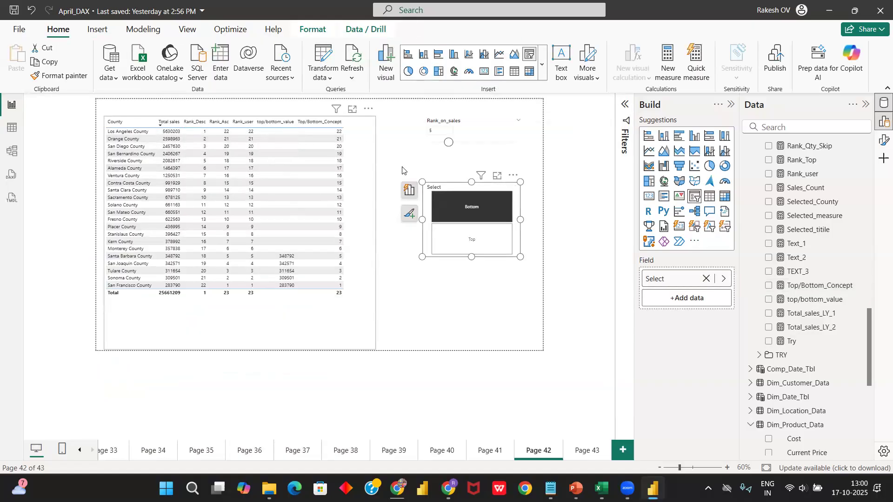
# - Remove the _rank_user result line from Top/Bottom_Concept, uncomment the IF block after RETURN, and commit the formula
pyautogui.click(811, 286)
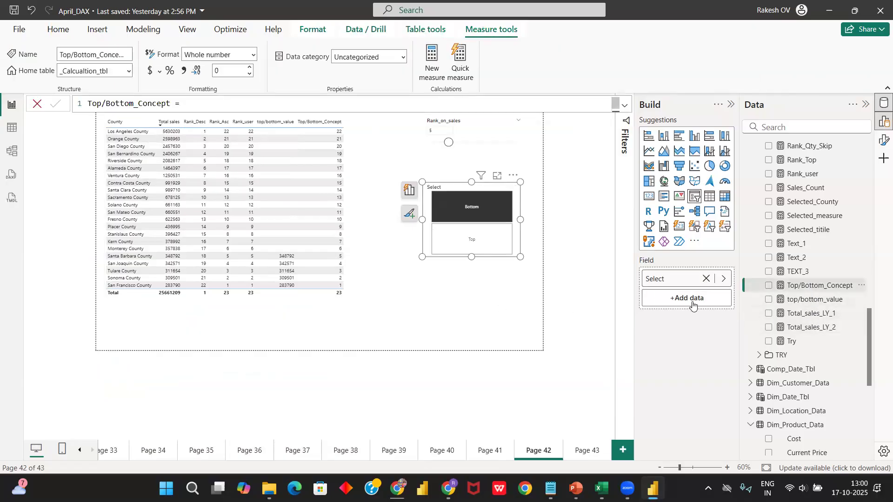
pyautogui.click(625, 105)
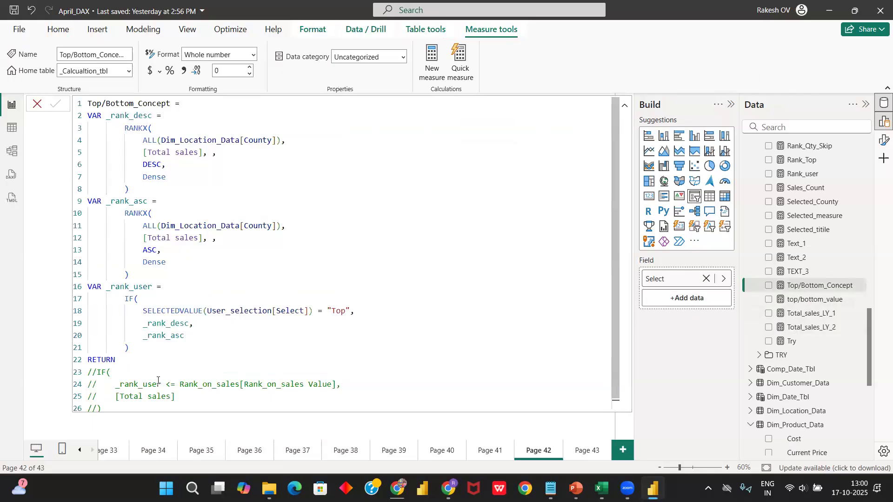
pyautogui.scroll(-1, 149, 386)
pyautogui.moveTo(146, 406); pyautogui.dragTo(88, 406)
pyautogui.press('BackSpace')
pyautogui.click(96, 394)
pyautogui.press('BackSpace')
pyautogui.press('BackSpace')
pyautogui.click(96, 380)
pyautogui.press('BackSpace')
pyautogui.press('BackSpace')
pyautogui.click(100, 369)
pyautogui.press('BackSpace')
pyautogui.press('BackSpace')
pyautogui.press('BackSpace')
pyautogui.click(96, 358)
pyautogui.press('BackSpace')
pyautogui.press('BackSpace')
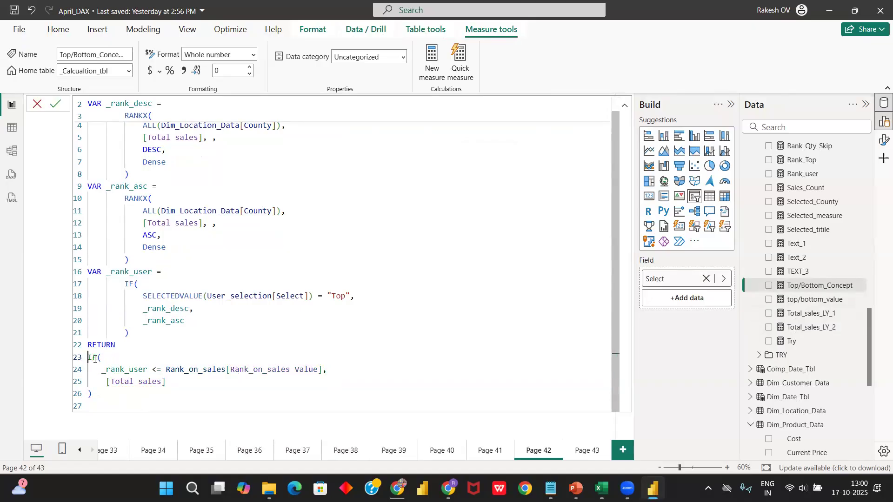
pyautogui.click(55, 106)
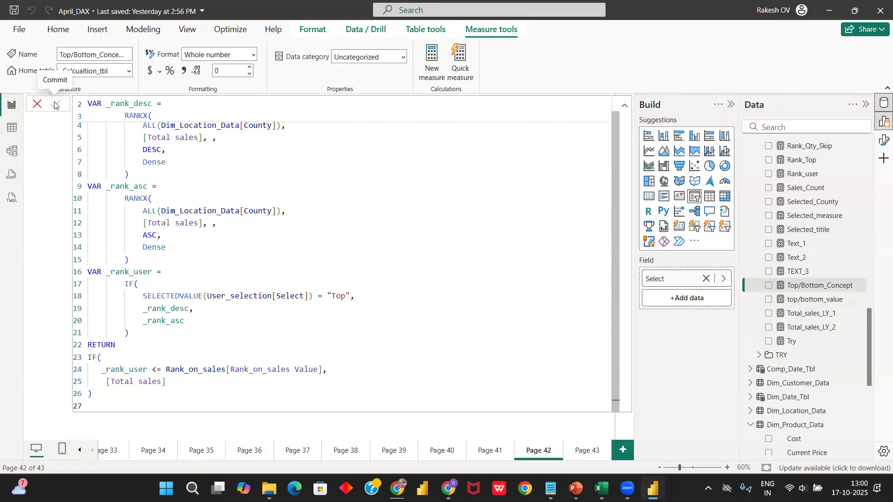
pyautogui.scroll(-2, 156, 188)
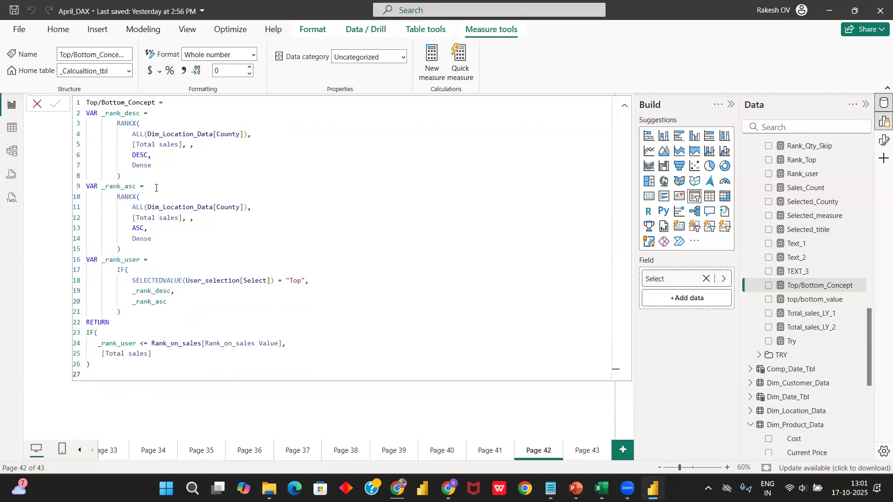
pyautogui.click(625, 106)
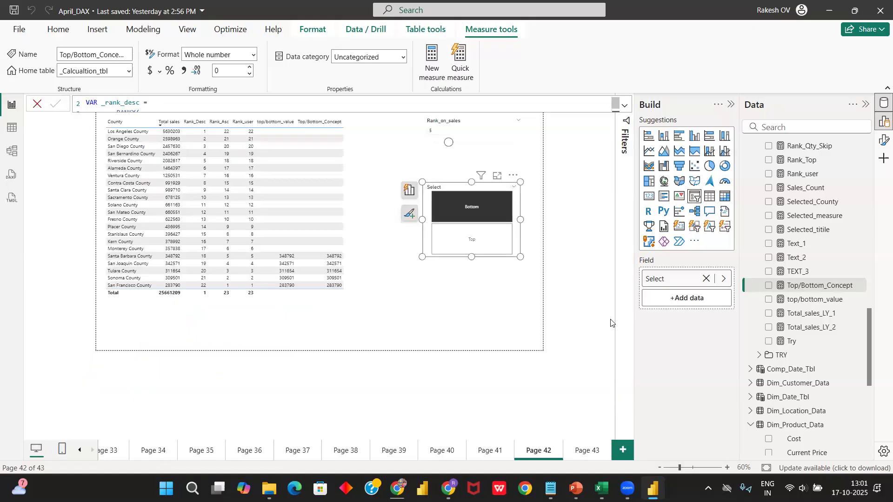
# - Go to Page 43, open the full Top/Bottom_Concept formula, and review the measure name and the _rank_desc variable
pyautogui.click(584, 450)
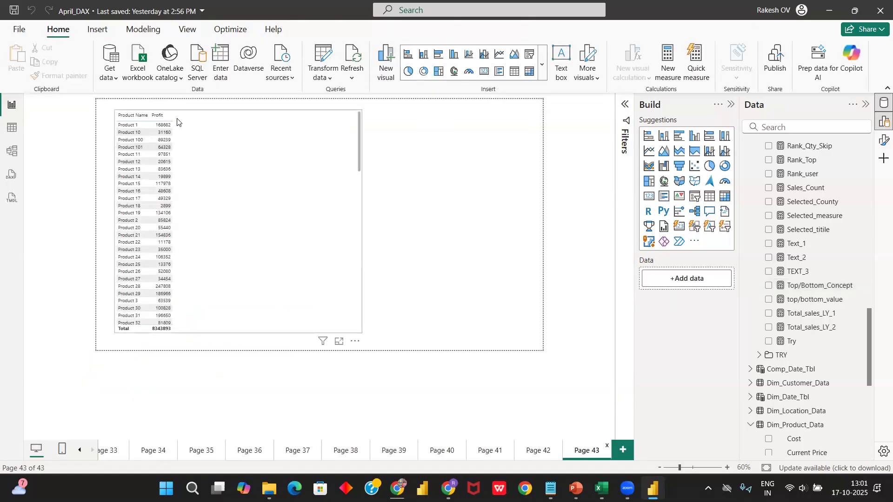
pyautogui.click(784, 286)
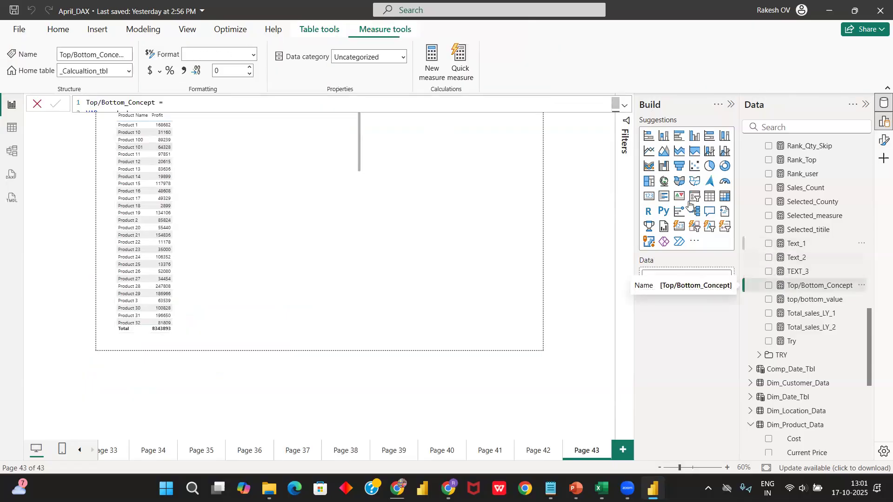
pyautogui.click(625, 107)
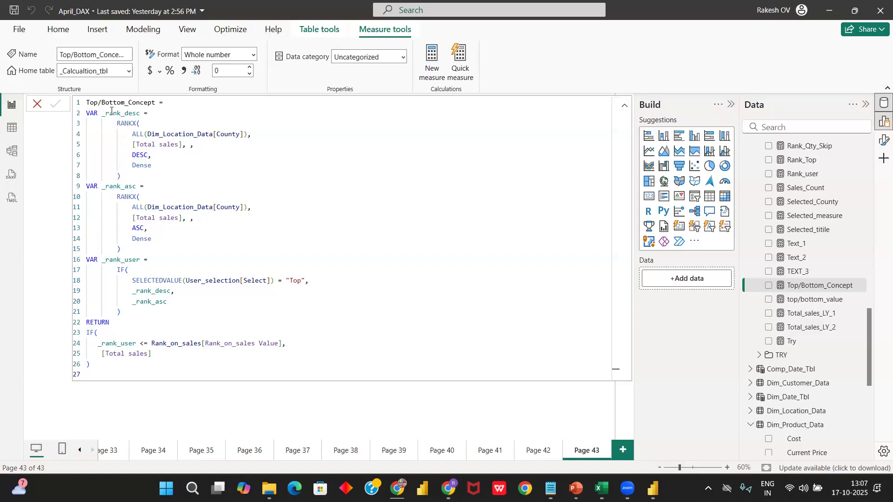
pyautogui.moveTo(102, 113); pyautogui.dragTo(138, 113)
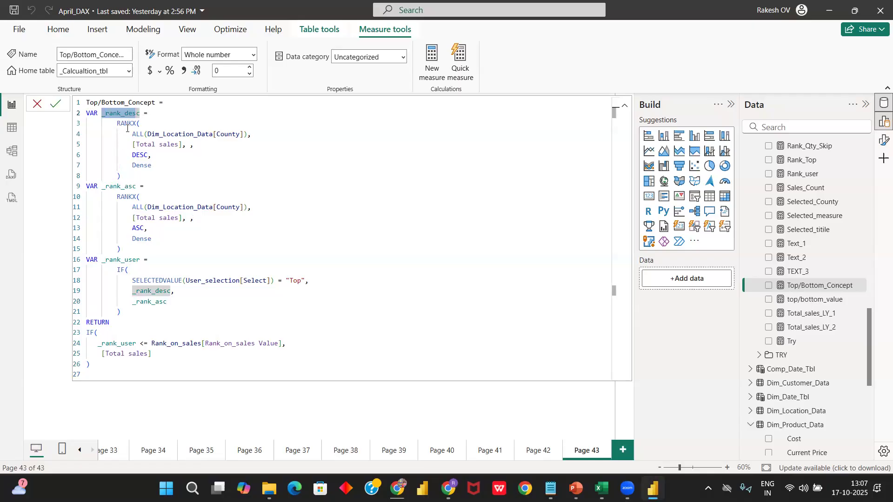
pyautogui.moveTo(169, 105); pyautogui.dragTo(83, 103)
pyautogui.moveTo(140, 113); pyautogui.dragTo(102, 114)
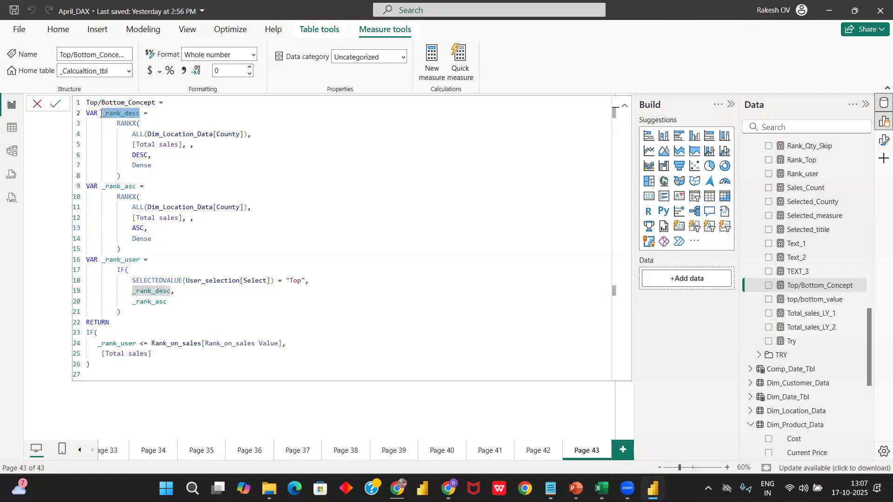